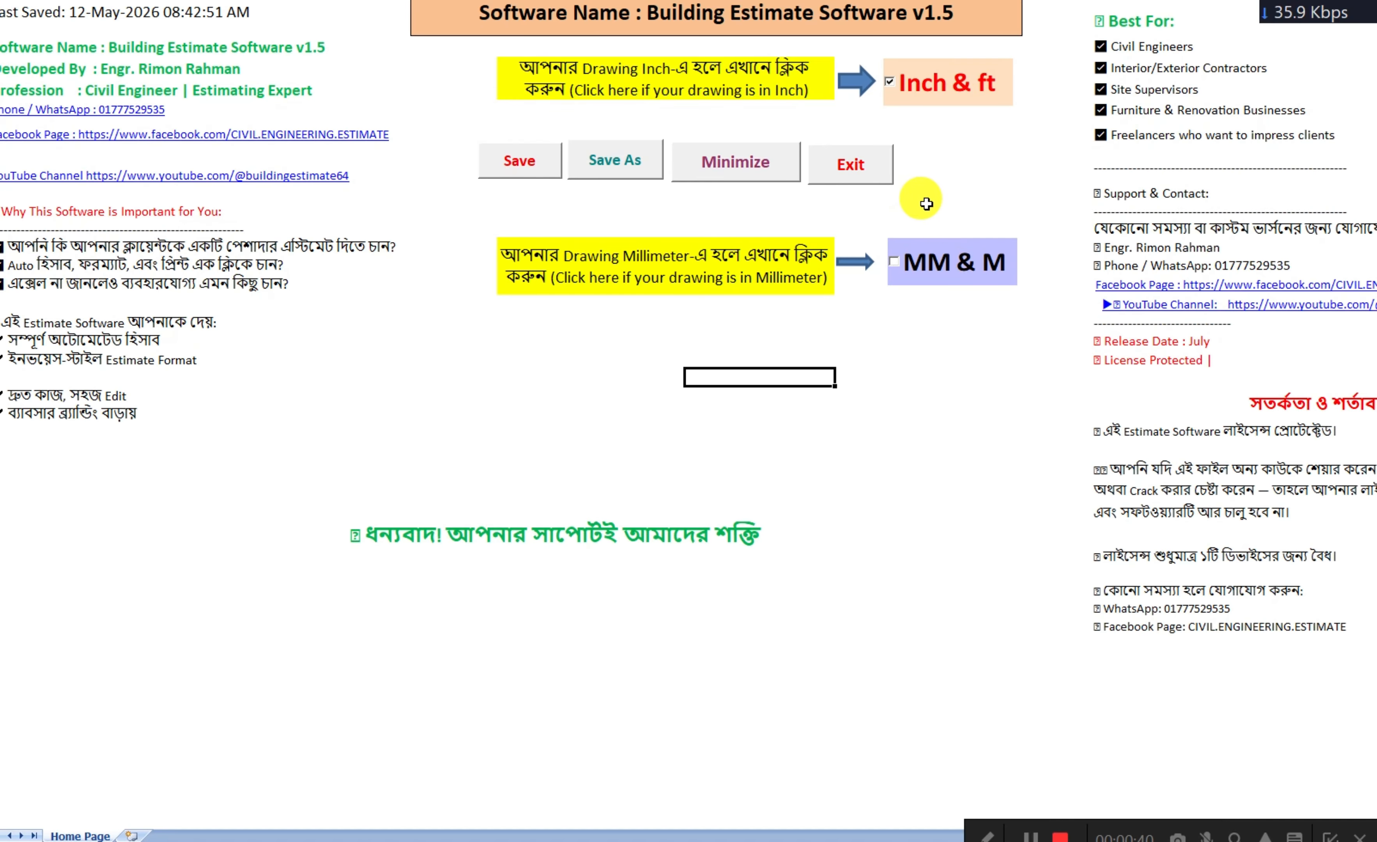
- Enable the Inch & ft estimate on the home page and open its sheet
left_click(931, 95)
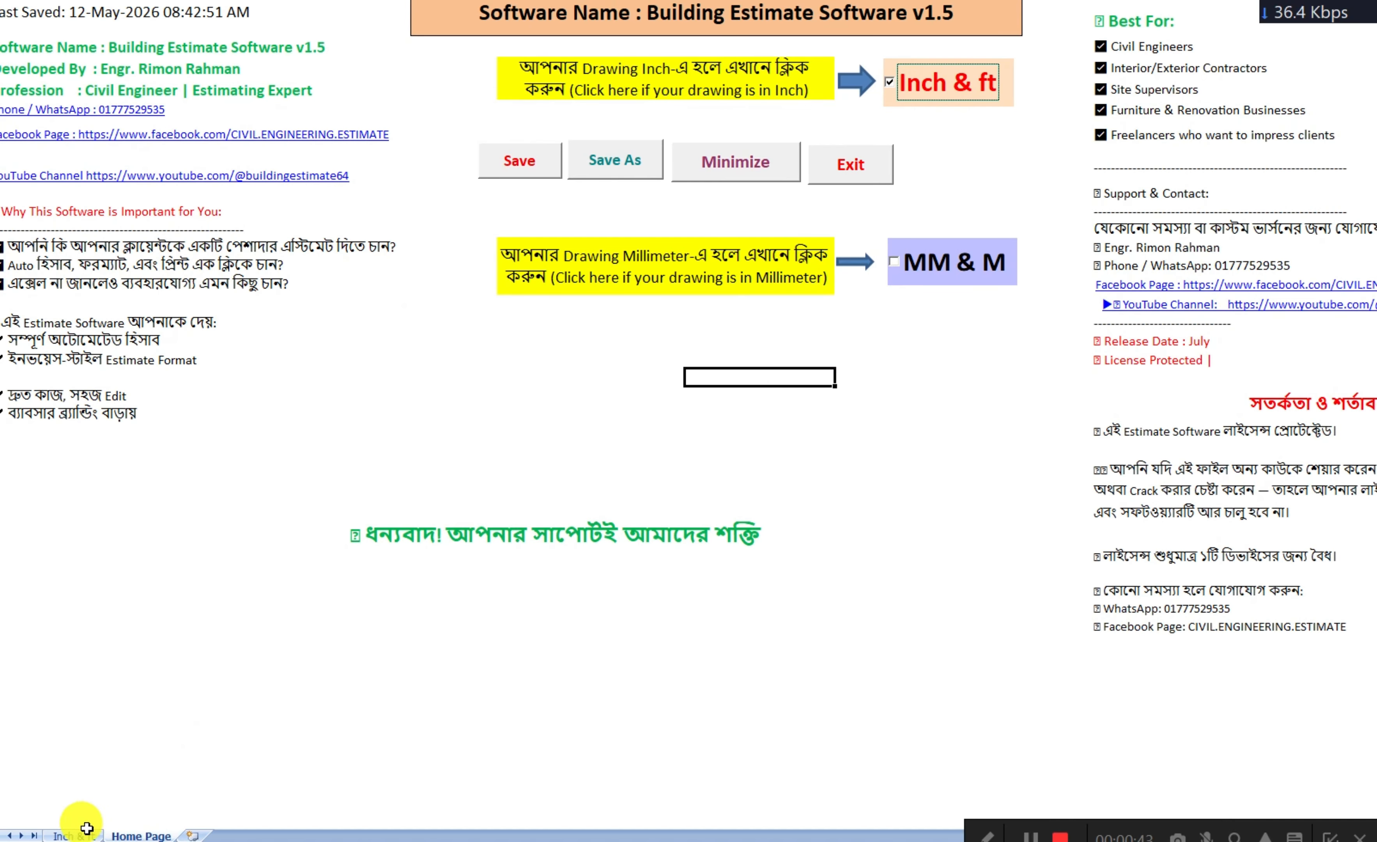
left_click(84, 835)
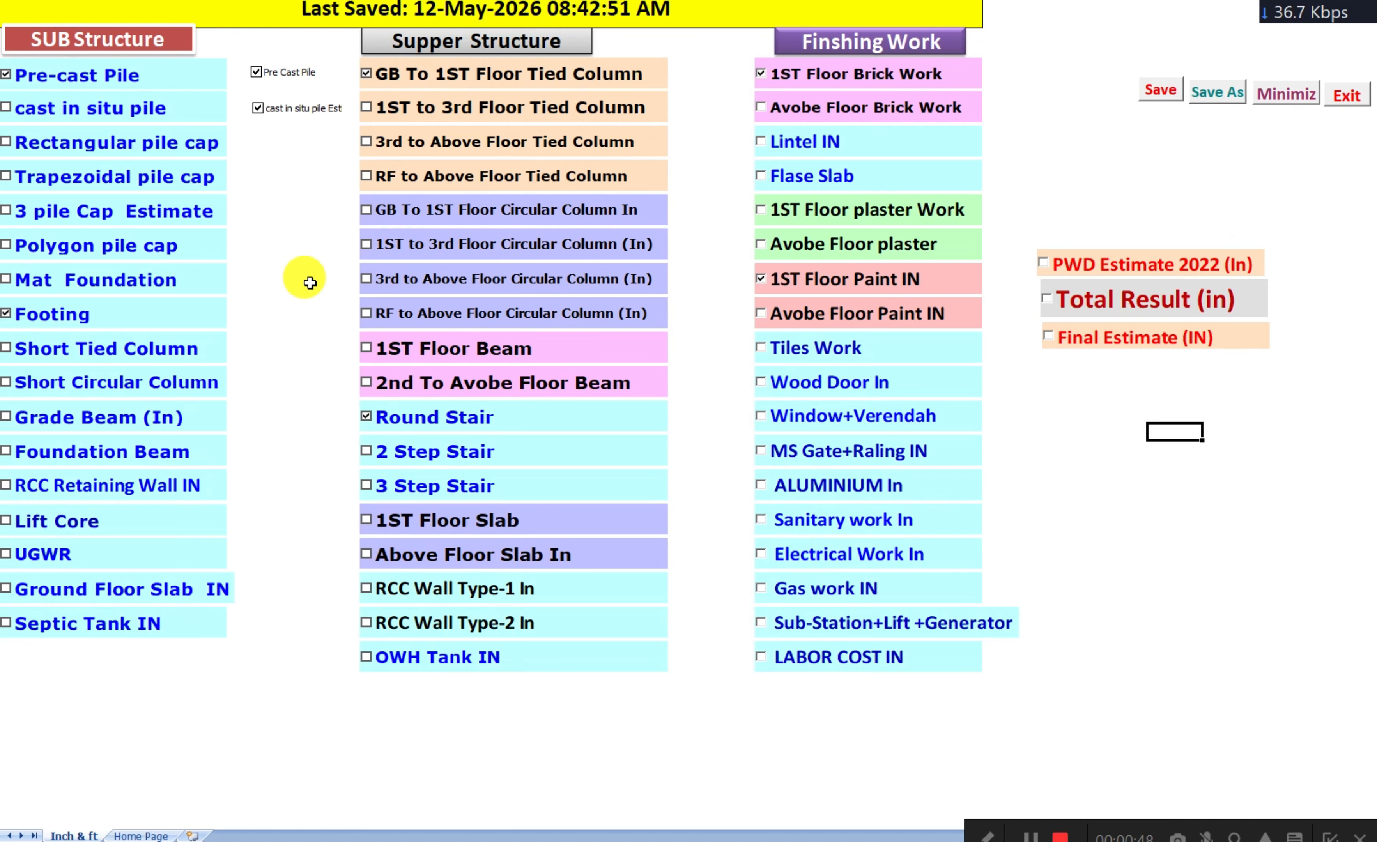
- Deselect the Footing estimate, enable Short Tied Column and open the Short Tied Column In sheet
left_click(27, 320)
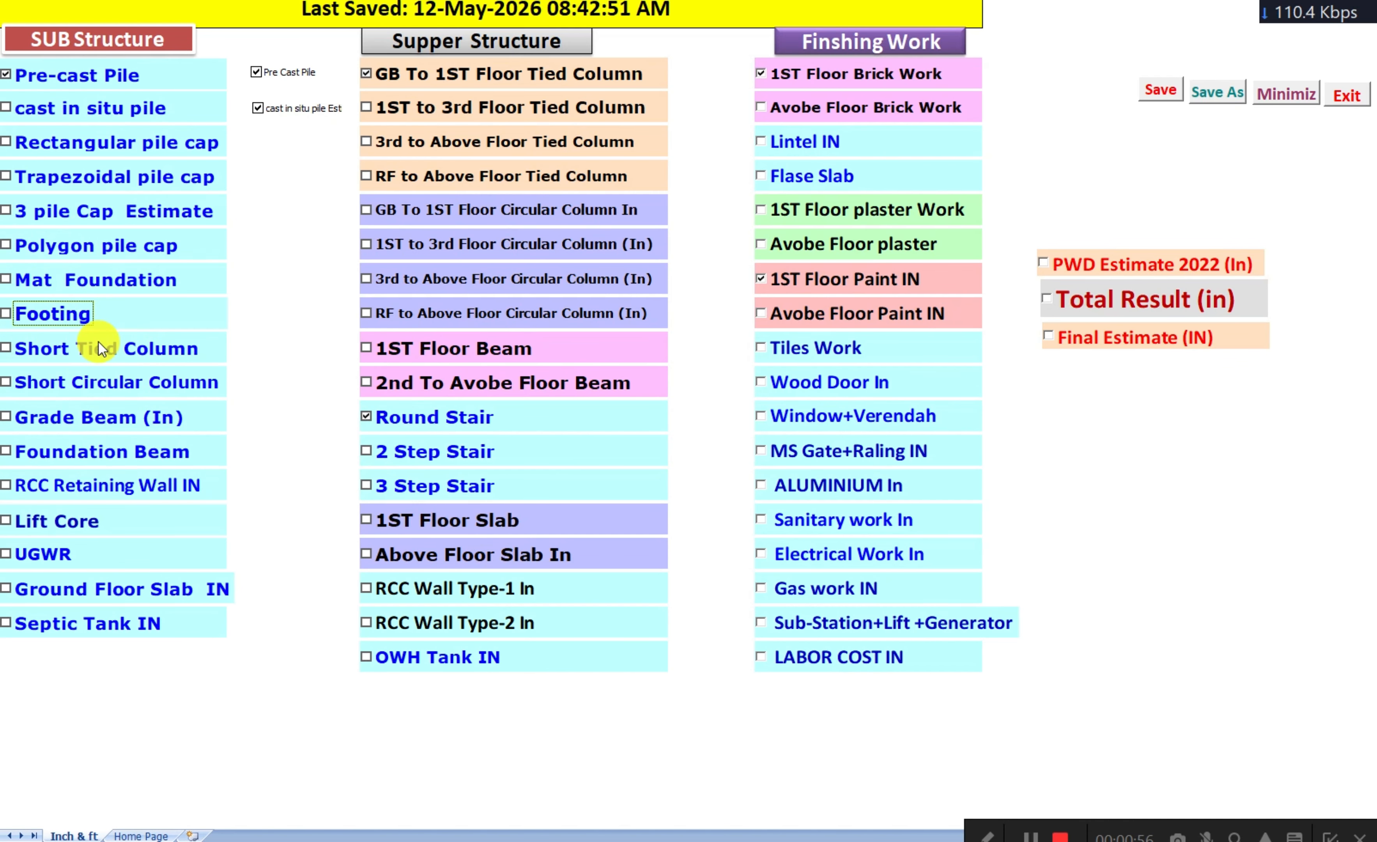
left_click(53, 353)
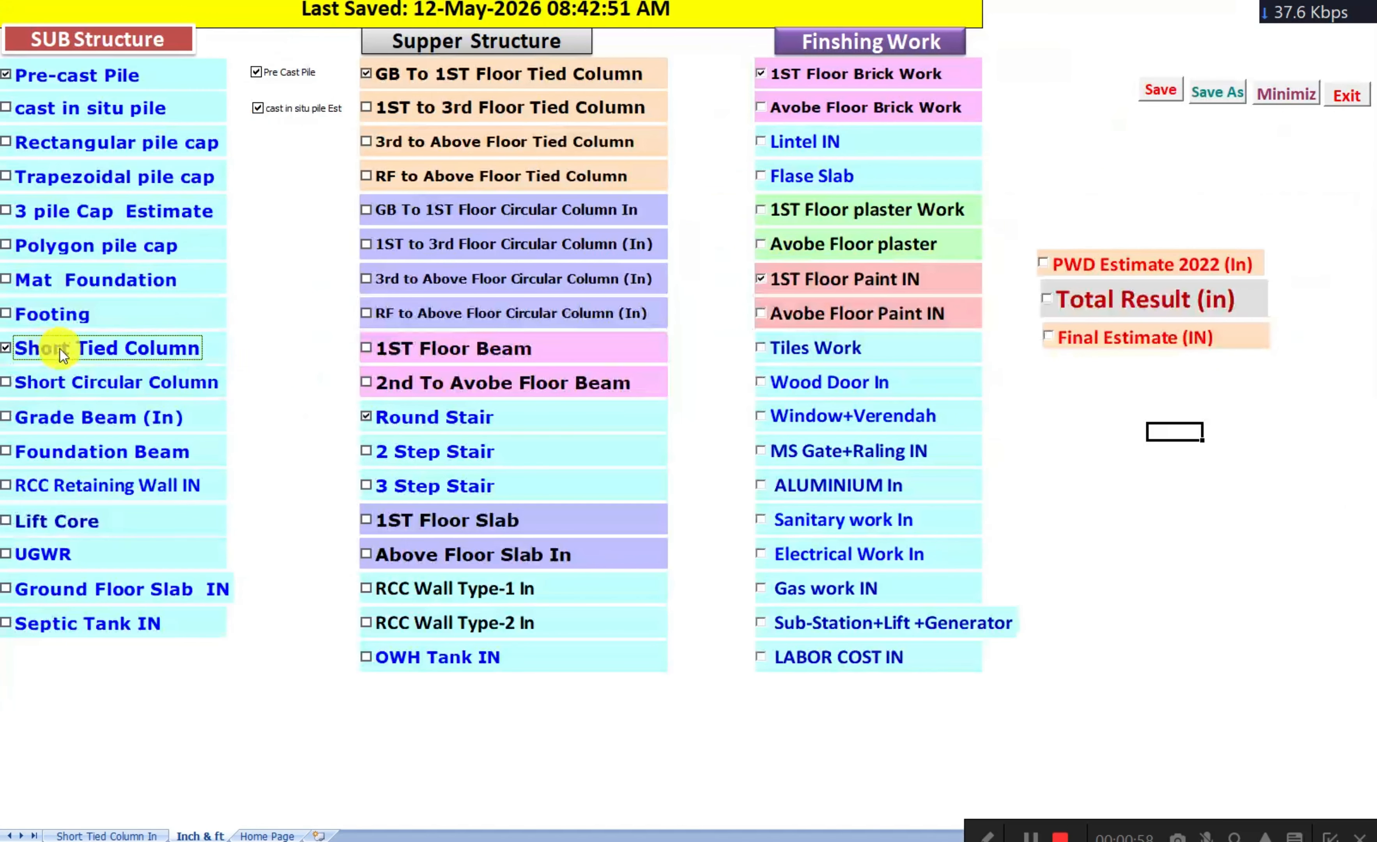
left_click(106, 836)
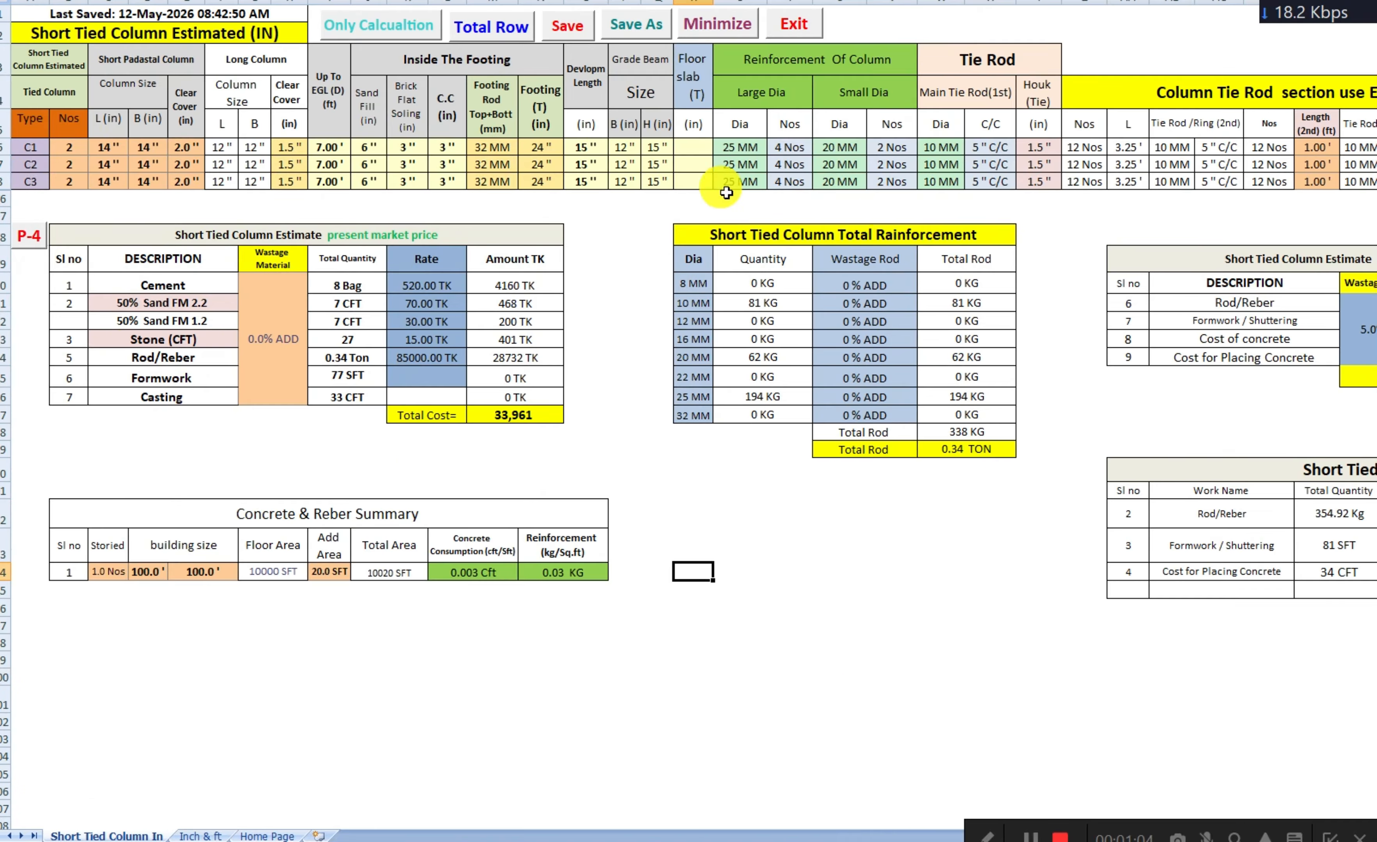
- Show all column rows and clear the Nos, pedestal size and cover inputs for C1–C19 and the long-column cover through hook inputs for C1–C25
left_click(502, 42)
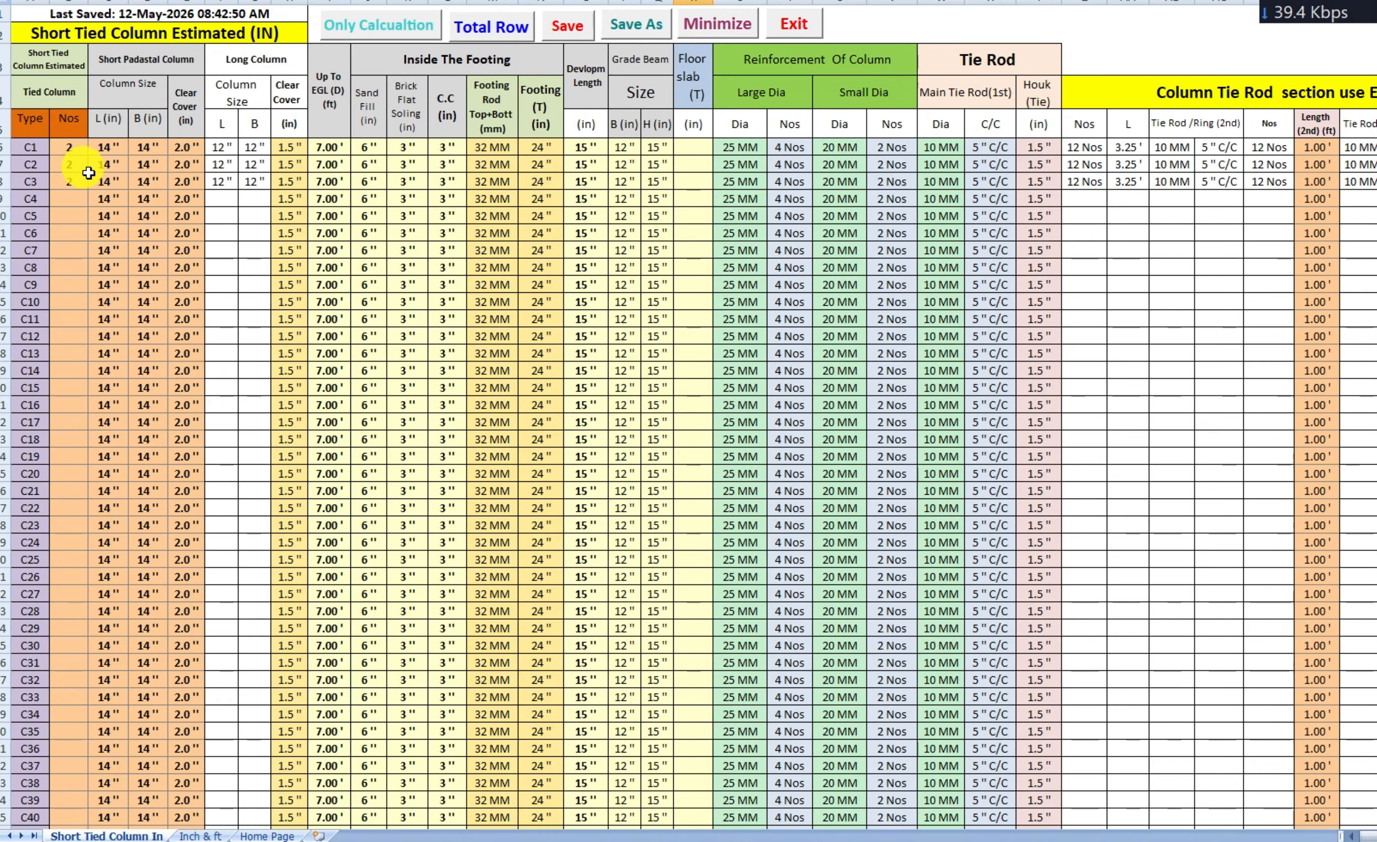
left_click_drag(69, 148, 190, 455)
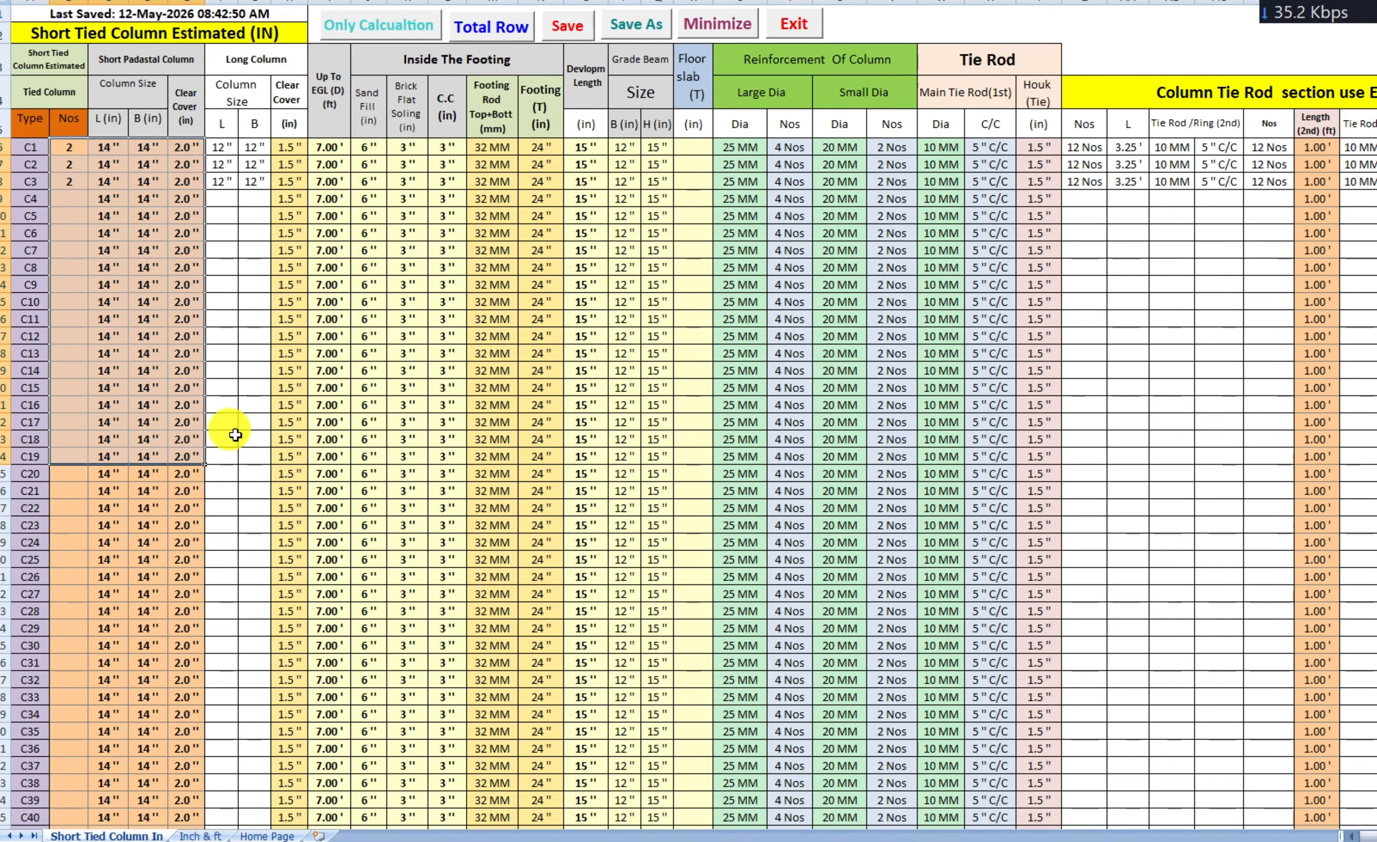
key("Delete")
left_click(333, 215)
left_click_drag(290, 153, 1026, 558)
key("Delete")
left_click(890, 457)
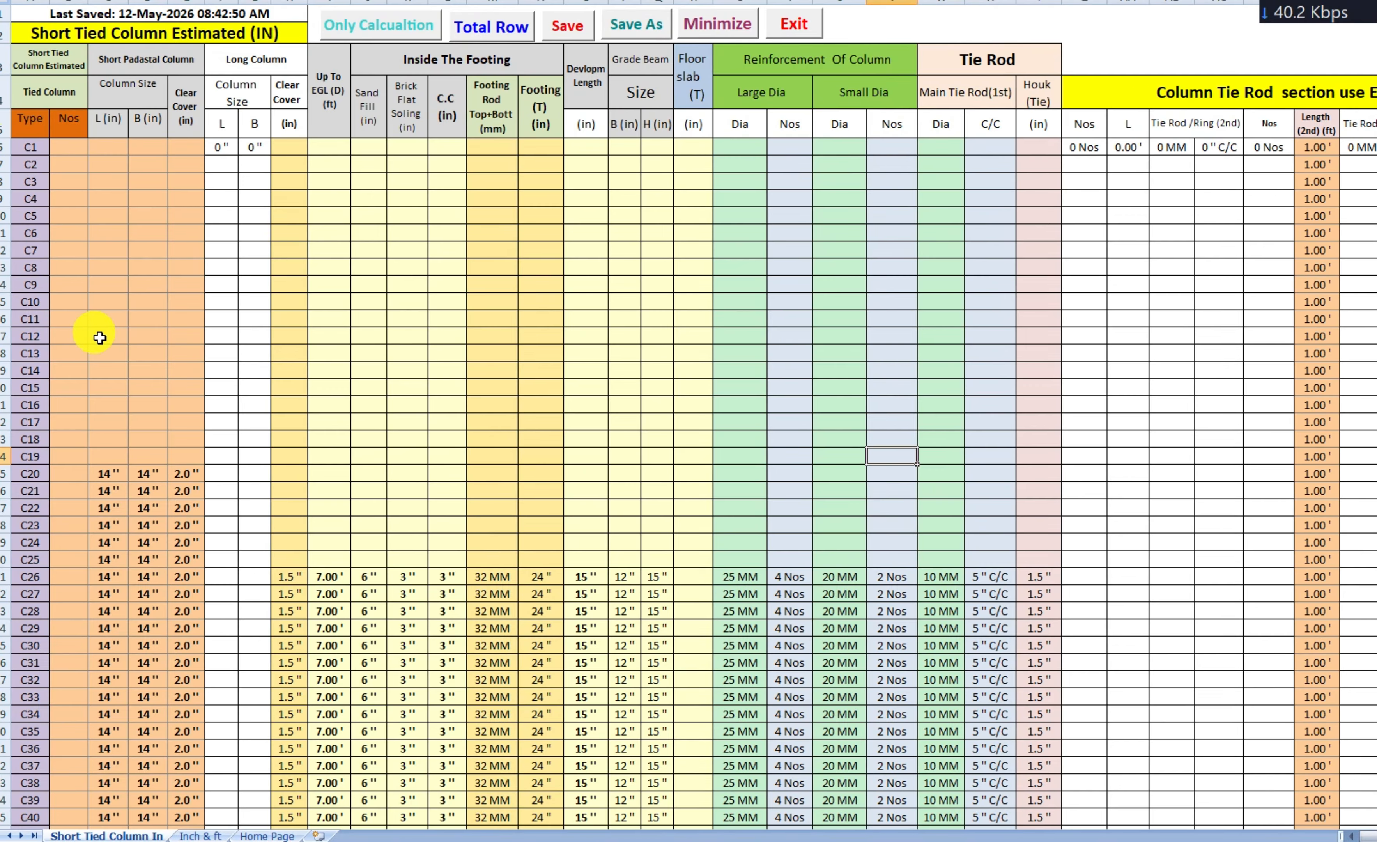
- Switch to the structural drawing in AutoCAD and examine the column layout plan and the column reinforcement schedule
left_click(1368, 840)
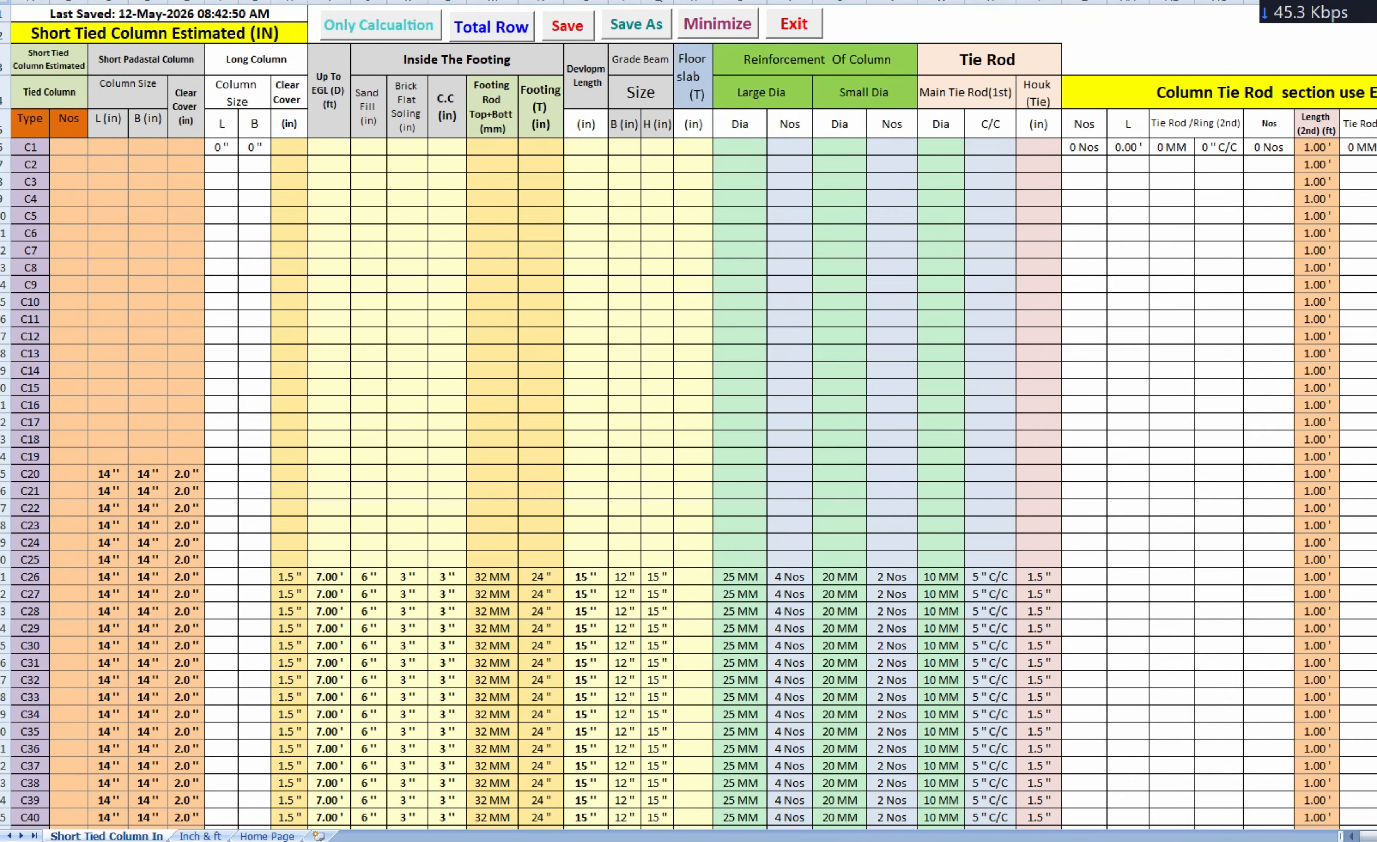
left_click(908, 841)
scroll(464, 333, "down", 4)
scroll(512, 417, "up", 1)
scroll(340, 509, "up", 5)
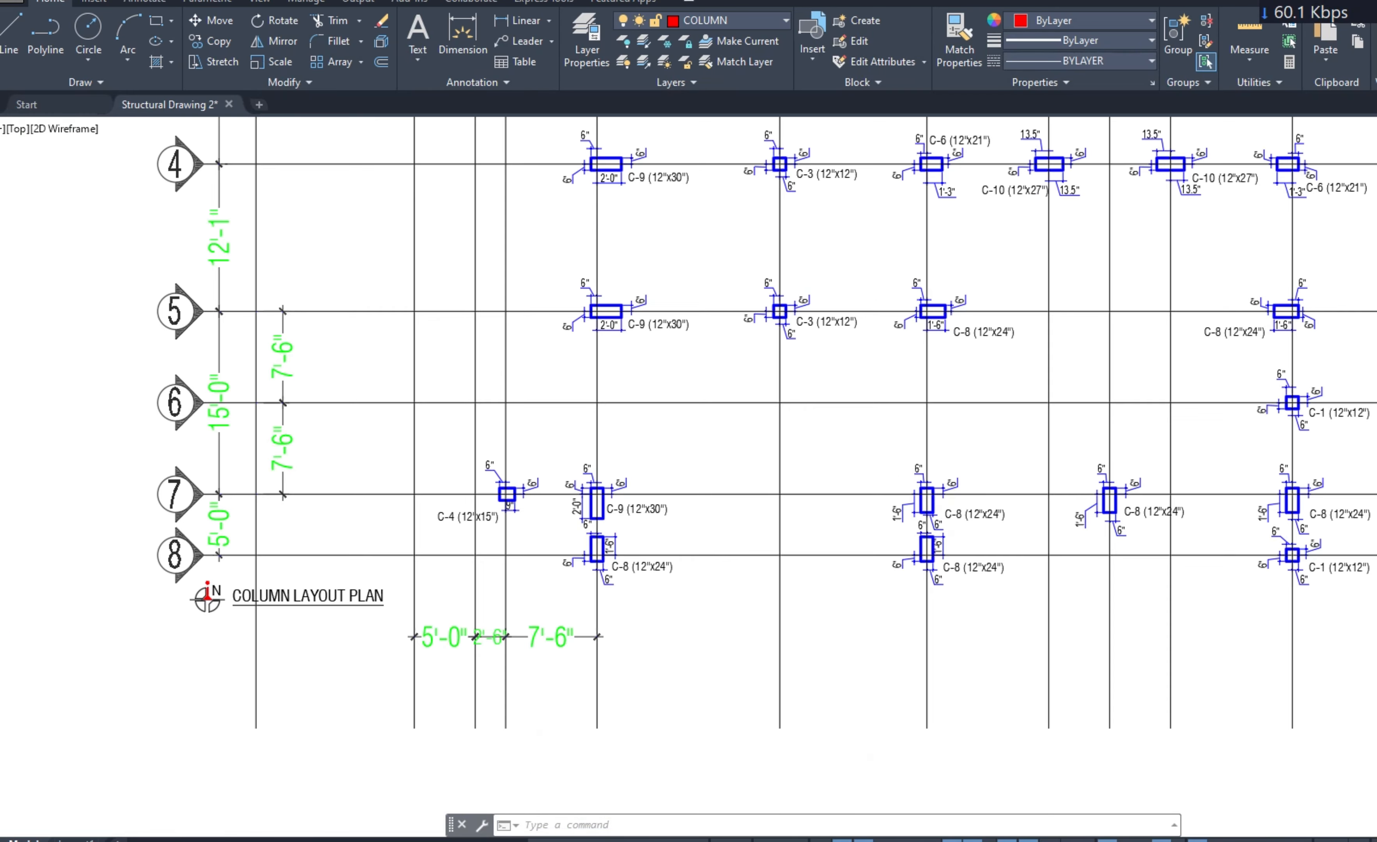
scroll(320, 572, "down", 6)
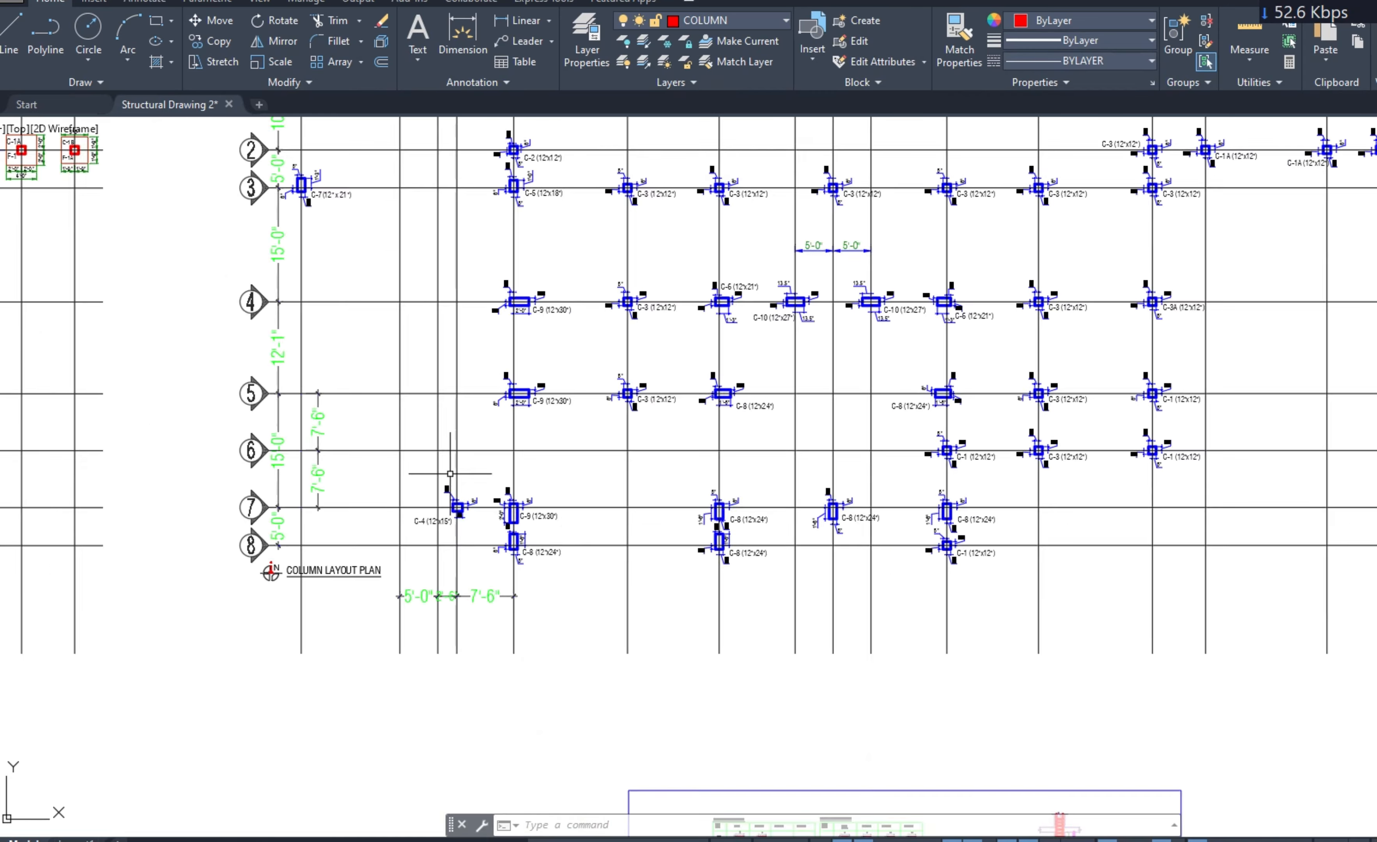
scroll(738, 492, "up", 10)
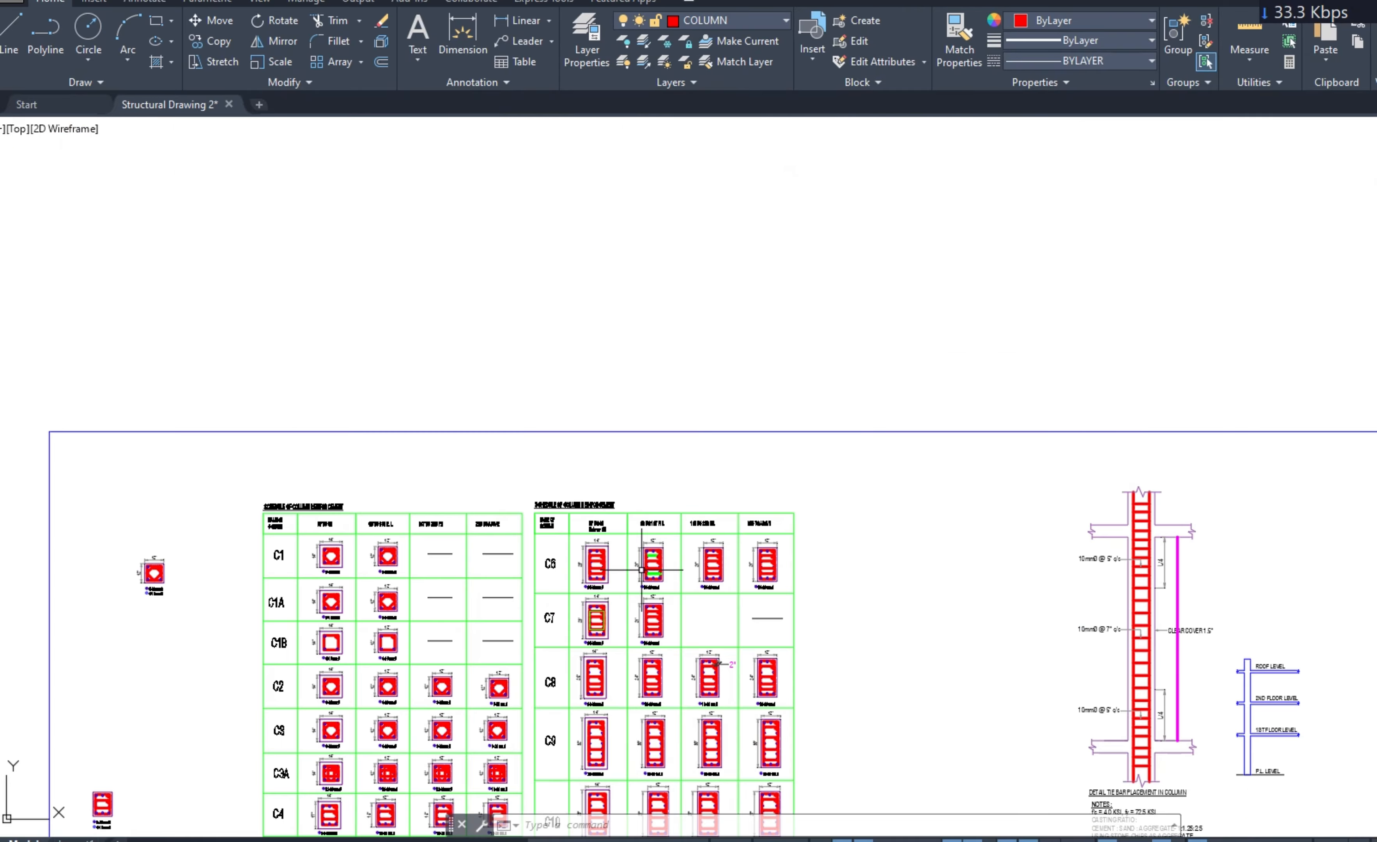
scroll(618, 556, "up", 2)
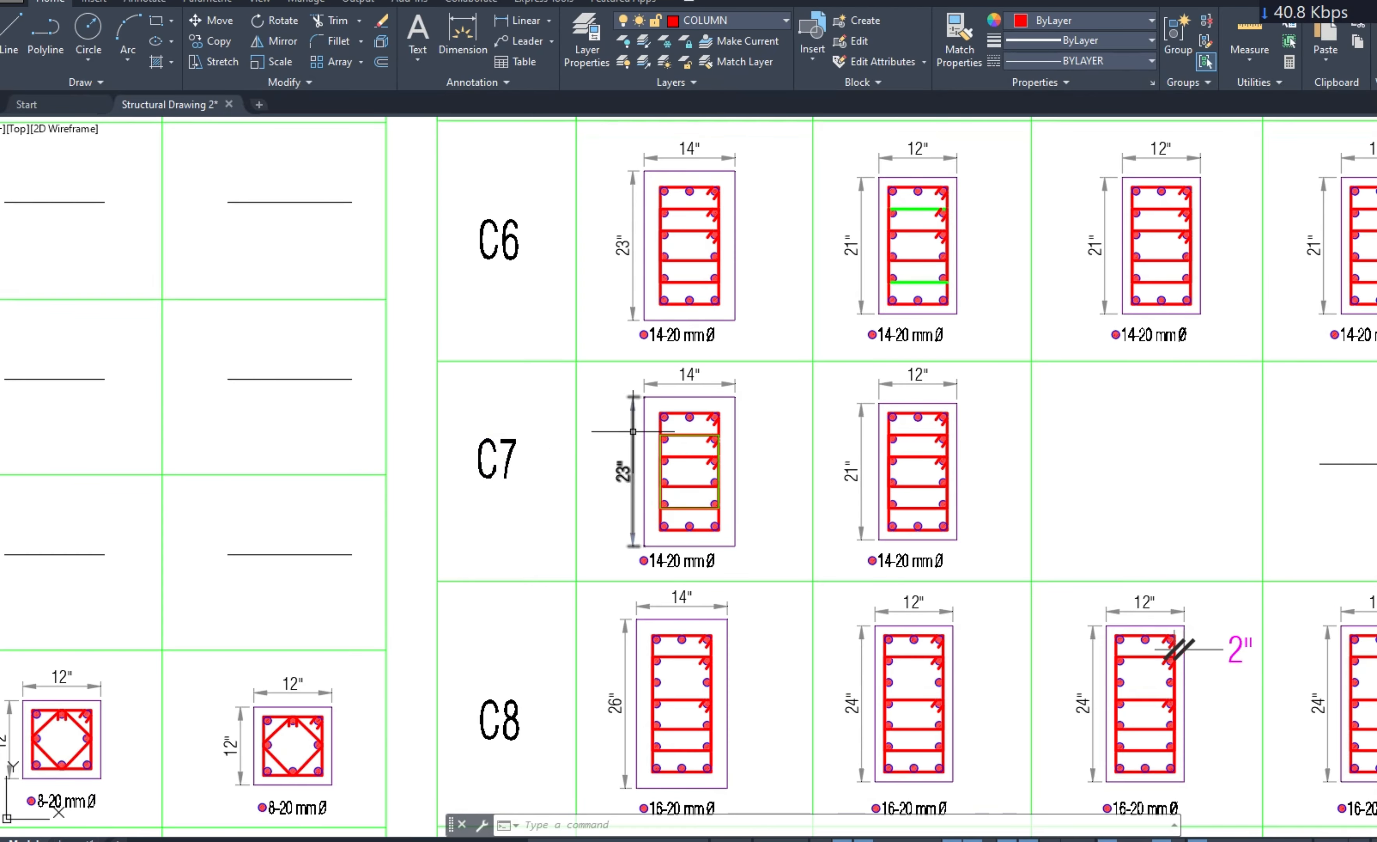
scroll(526, 428, "down", 2)
left_click_drag(484, 365, 645, 455)
scroll(565, 480, "down", 5)
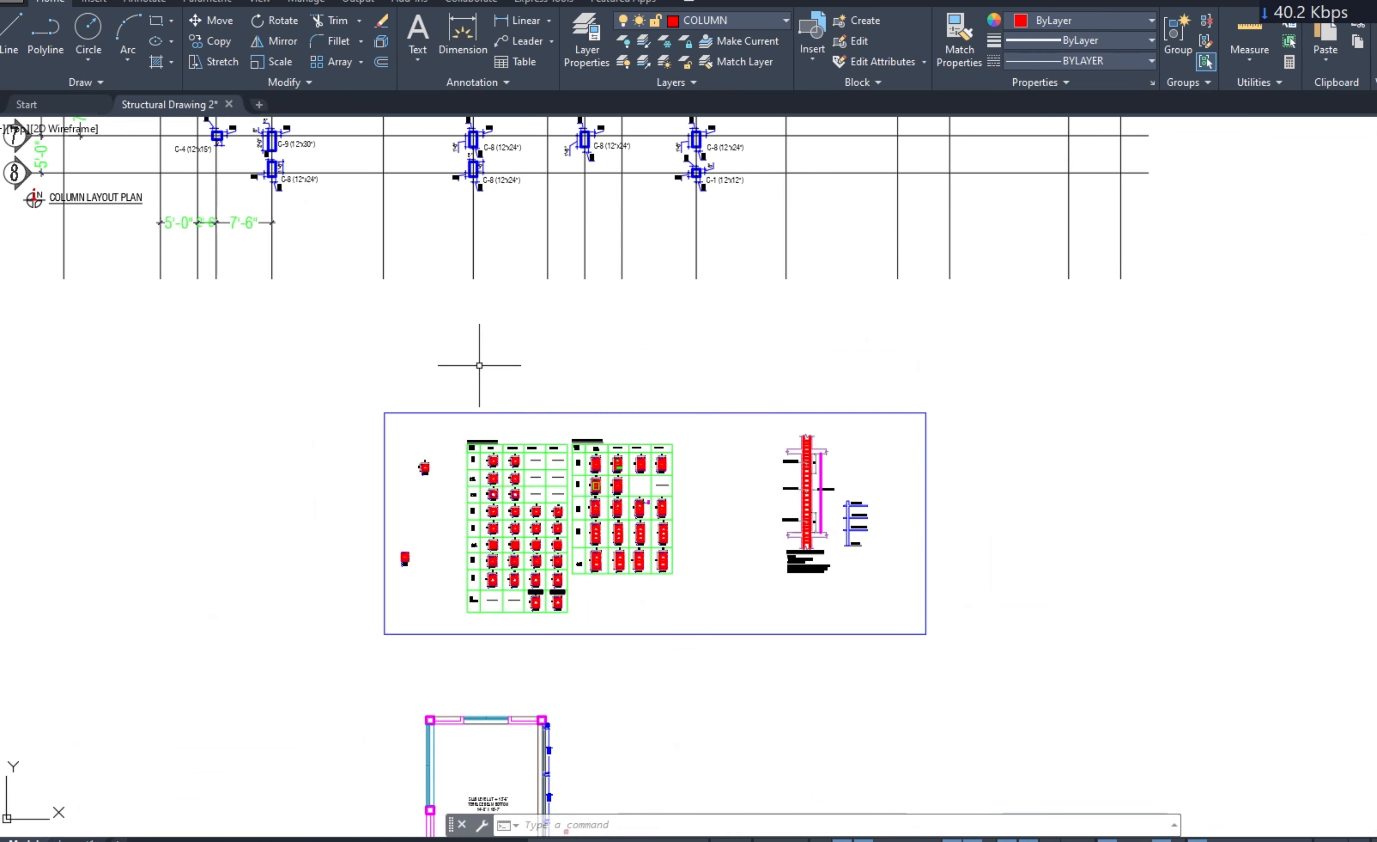
- Examine the C-7 (12" x 21") columns around grids A, D, 1 and 3 of the column layout plan
left_click_drag(479, 366, 658, 701)
left_click_drag(470, 395, 504, 624)
scroll(348, 303, "up", 2)
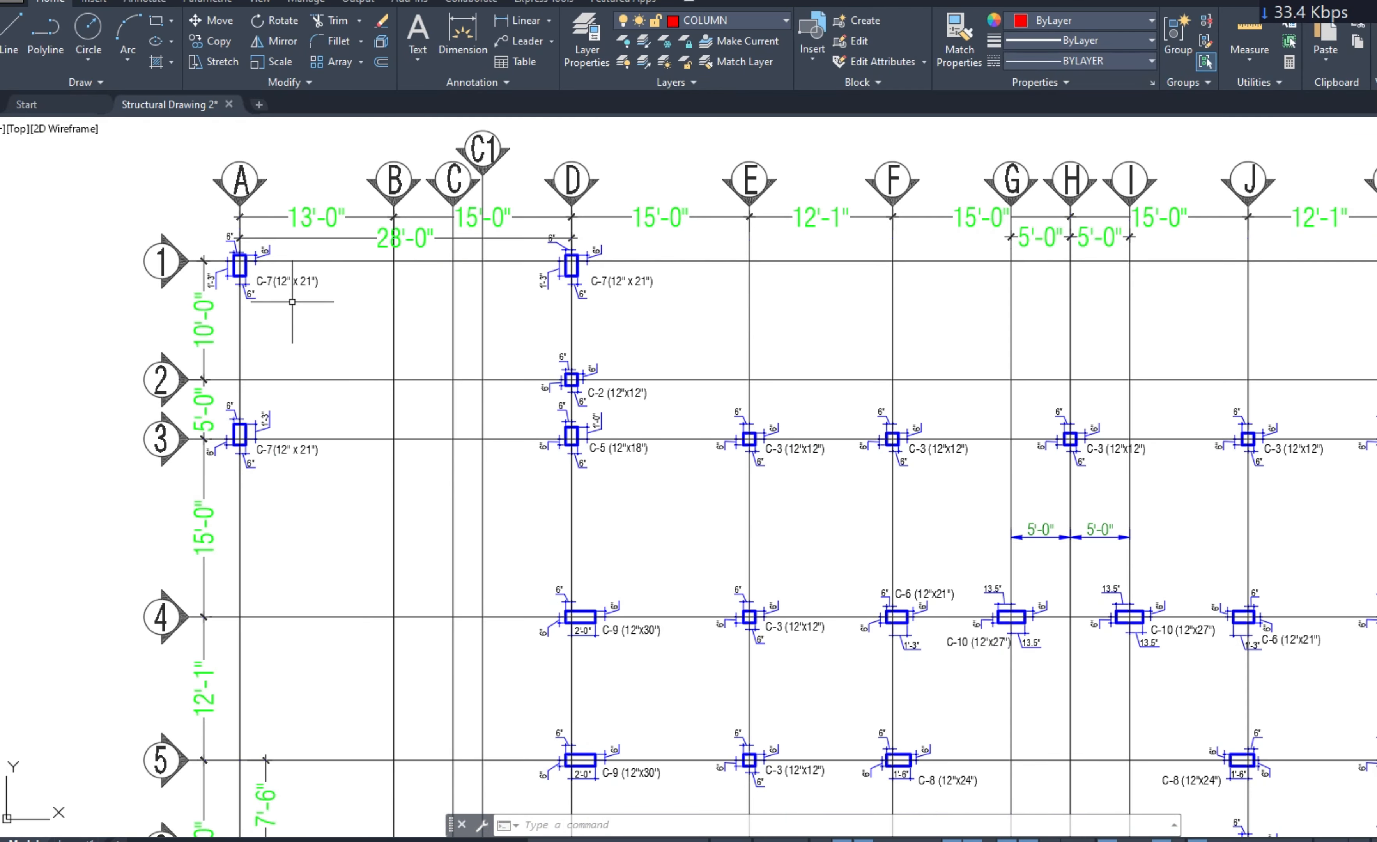
scroll(295, 296, "up", 4)
scroll(1003, 275, "down", 2)
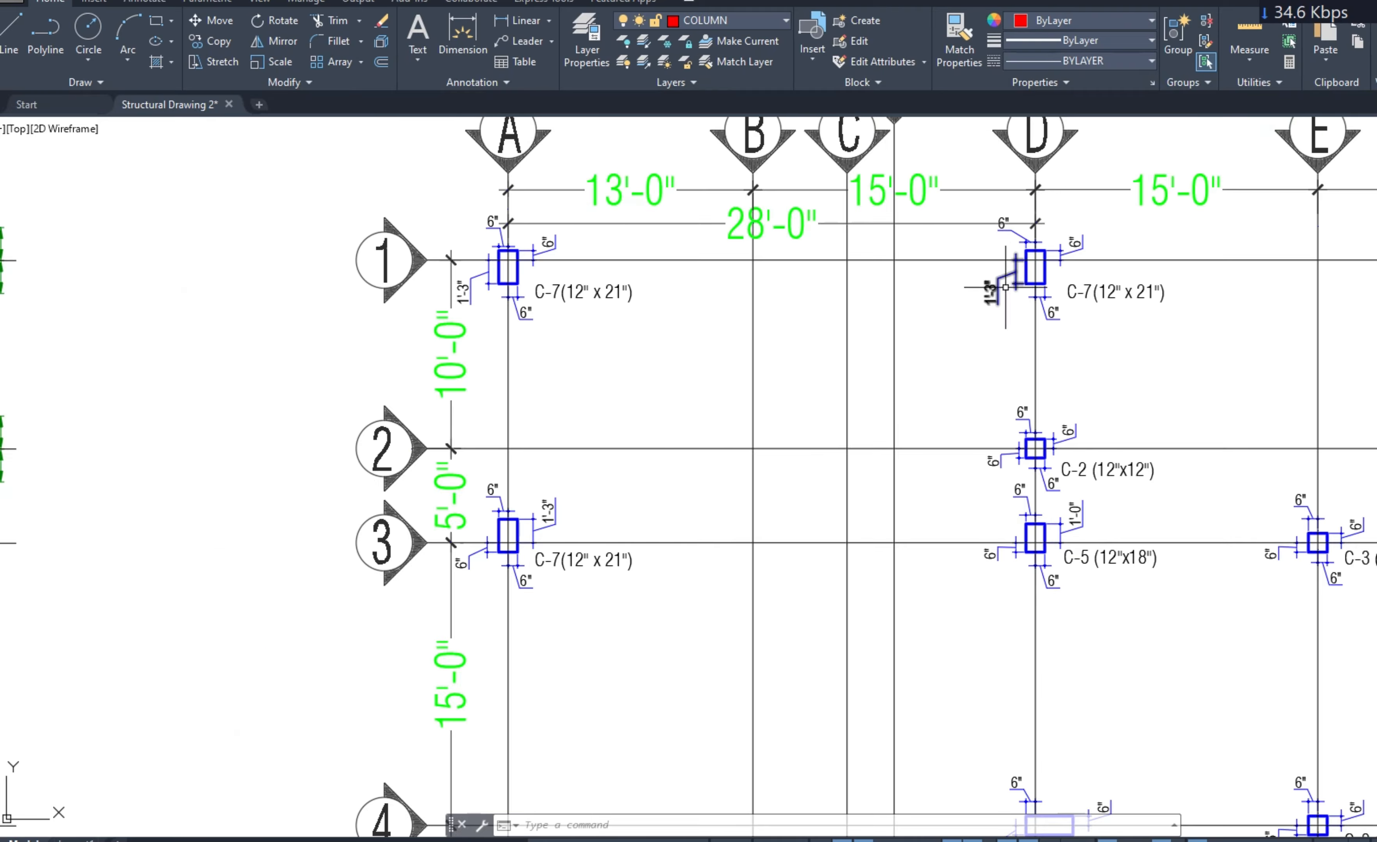
mouse_move(616, 404)
left_mouse_down()
mouse_move(425, 429)
mouse_move(447, 431)
left_mouse_up()
scroll(430, 358, "down", 1)
left_click_drag(592, 490, 428, 339)
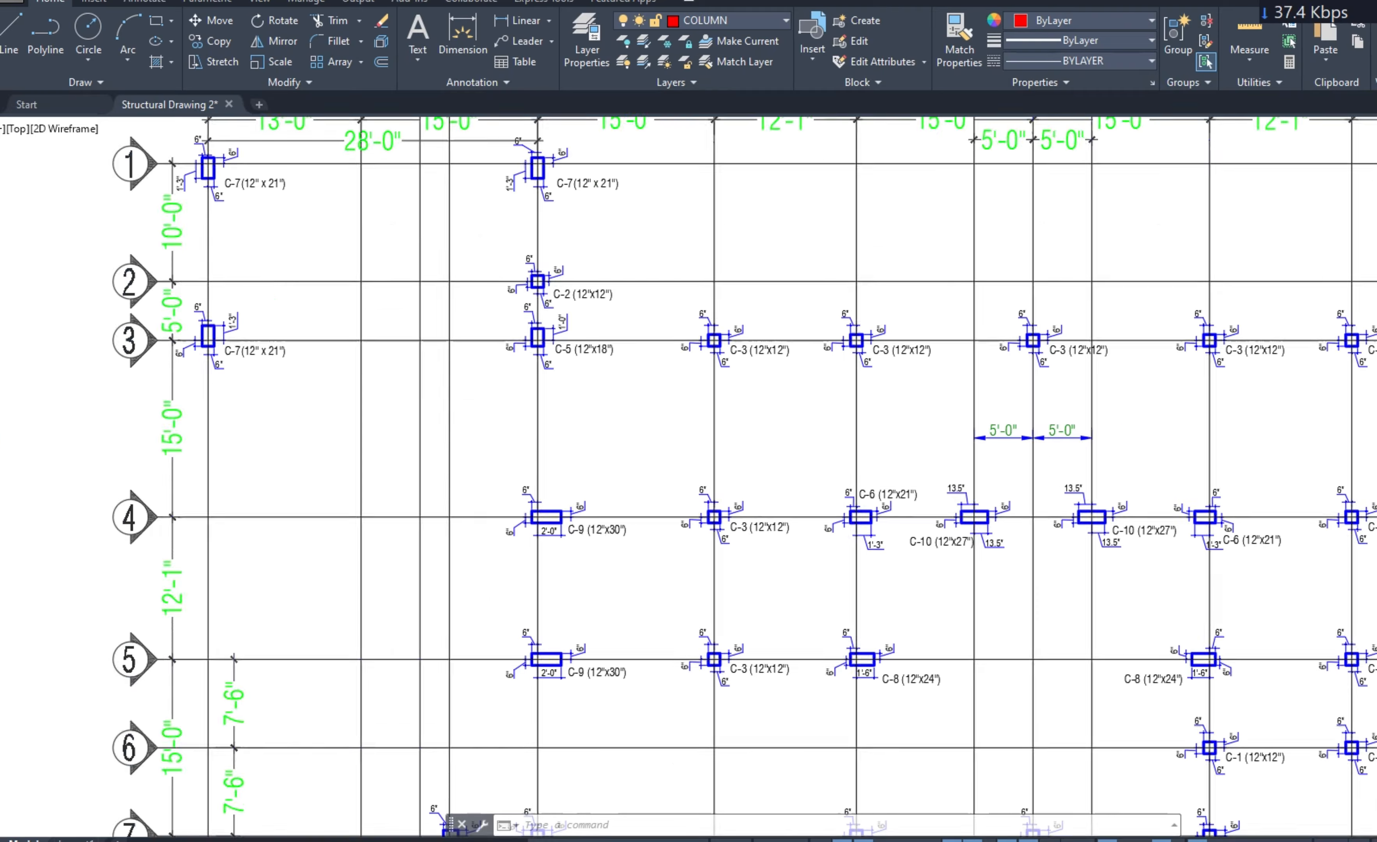
scroll(430, 340, "down", 1)
scroll(357, 265, "up", 2)
left_click_drag(357, 264, 419, 356)
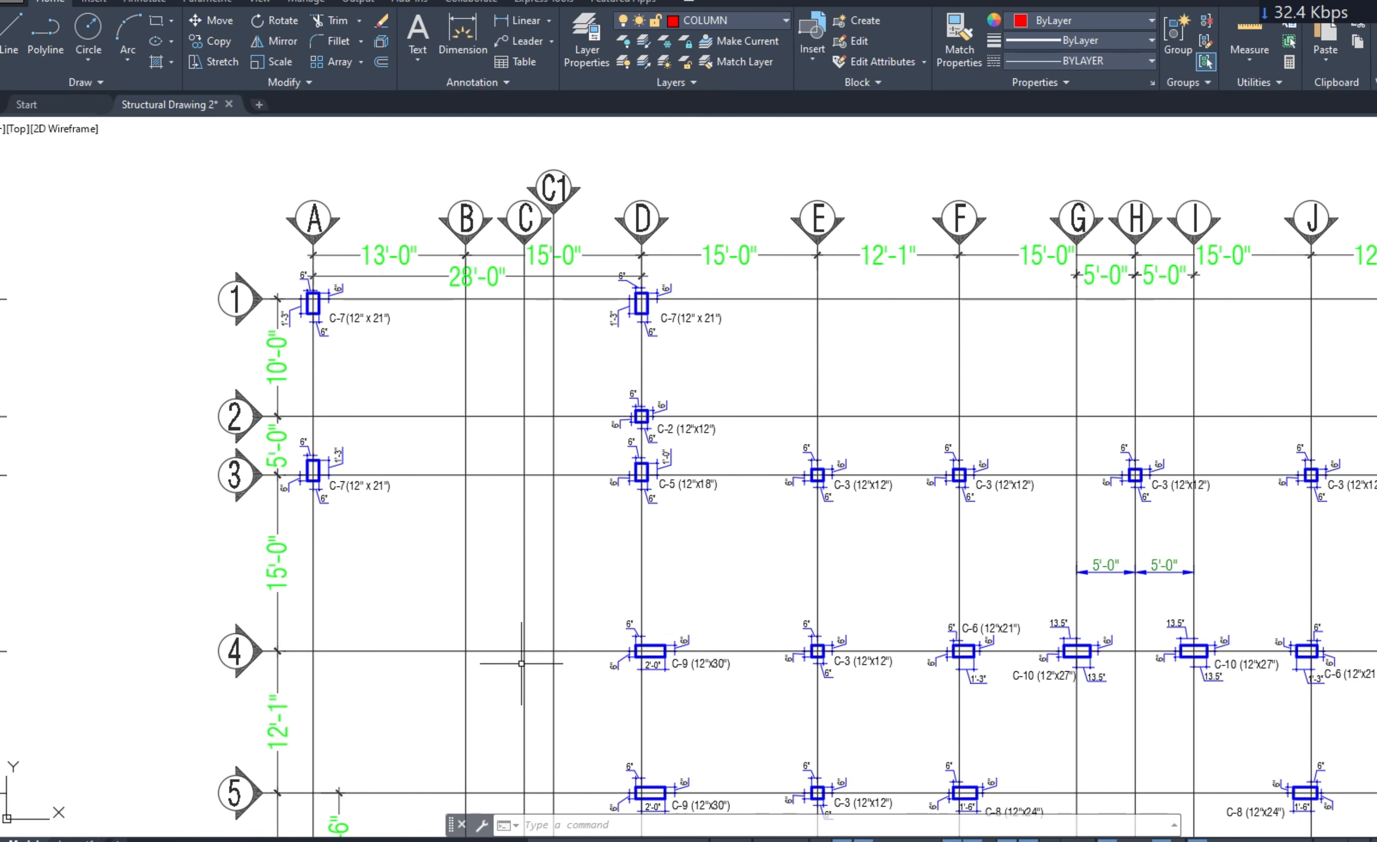
- Return to the Excel estimate sheet and set the number of C7 columns to 3
left_click(544, 840)
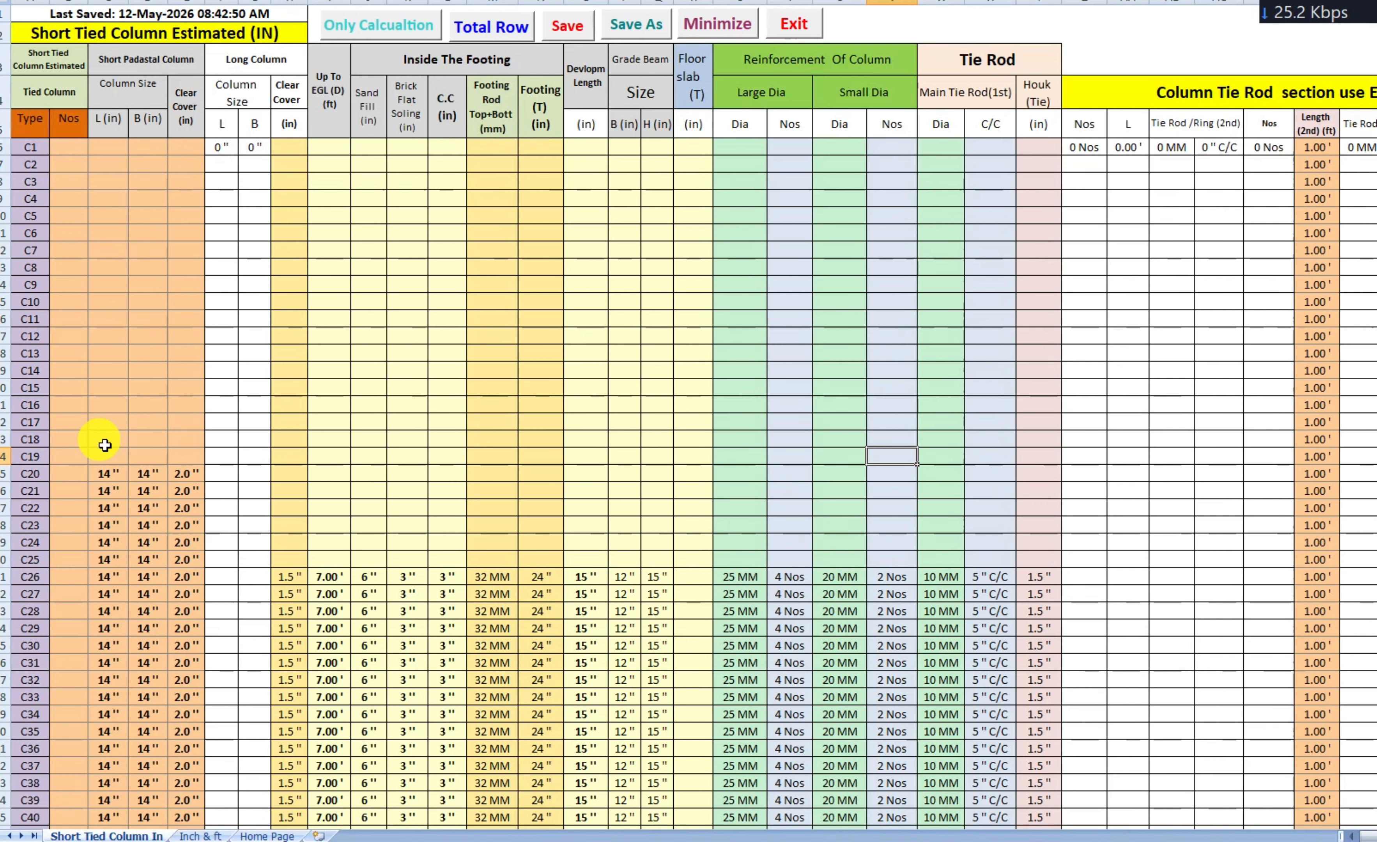
left_click(68, 251)
type("3")
- Look up C7's below-grade-beam section in the AutoCAD schedule and set its short pedestal size in Excel to L 23" and B 14"
left_click(109, 251)
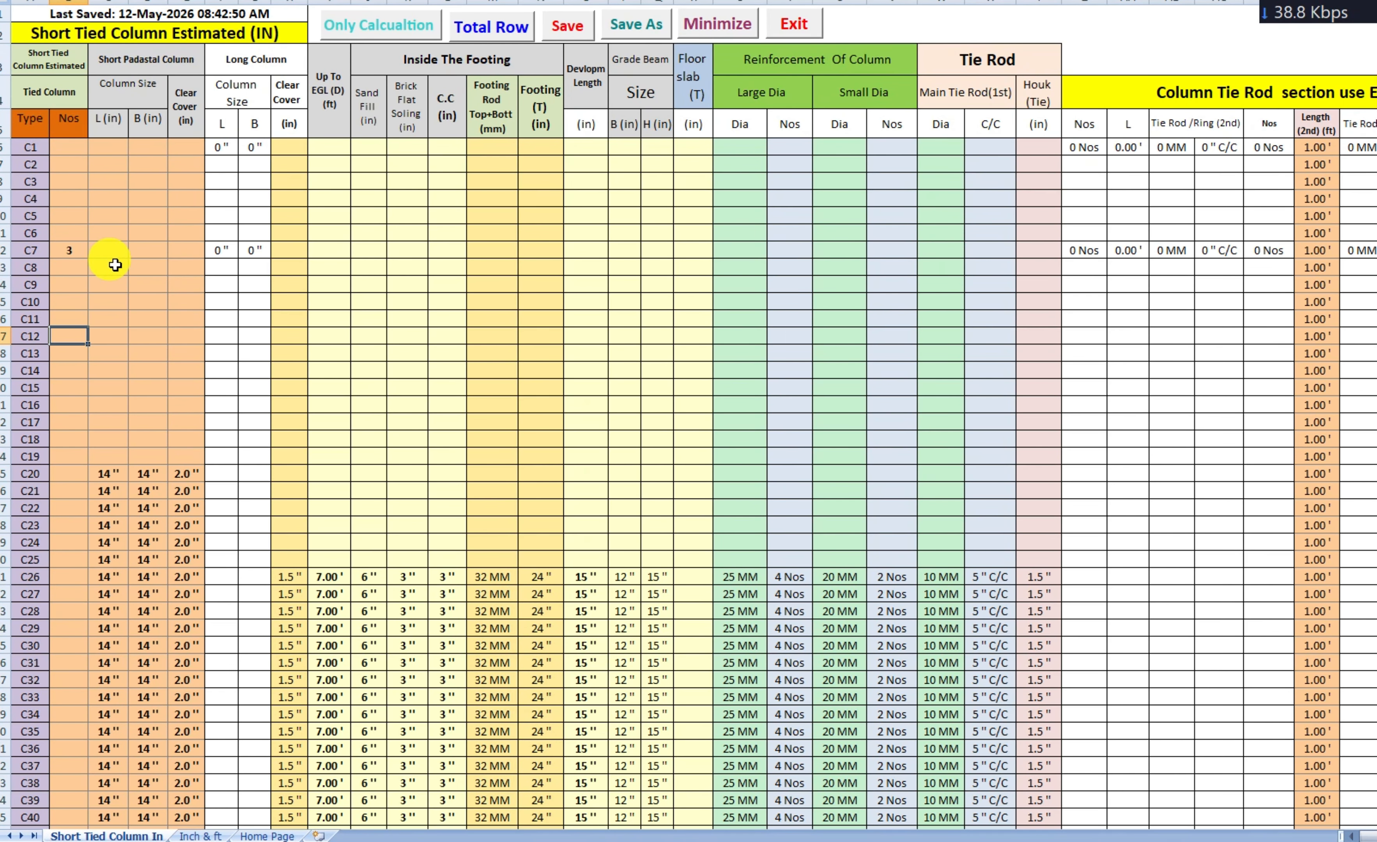
left_click(943, 840)
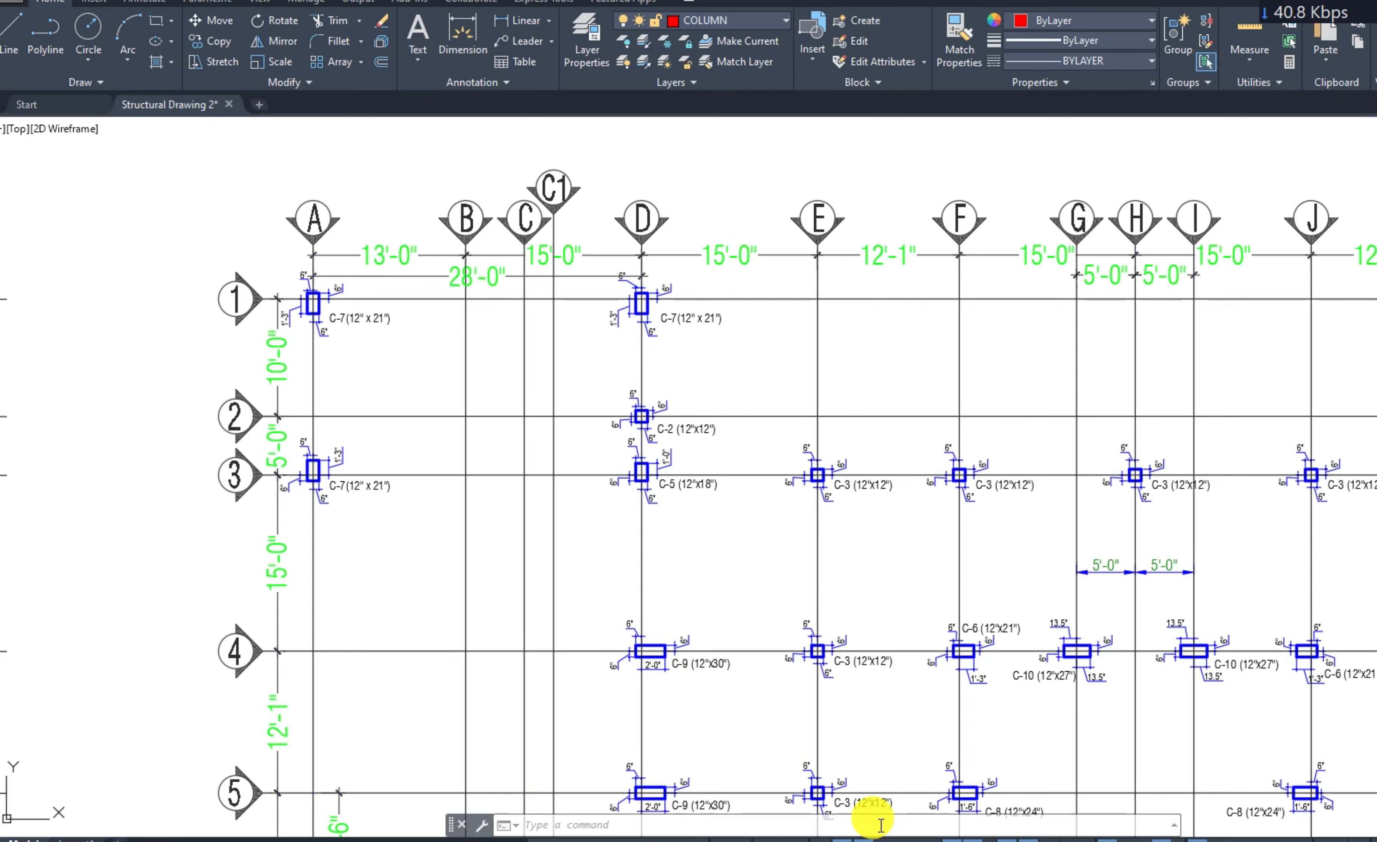
scroll(664, 504, "down", 4)
mouse_move(694, 572)
left_mouse_down()
mouse_move(671, 527)
mouse_move(616, 258)
left_mouse_up()
scroll(776, 571, "up", 10)
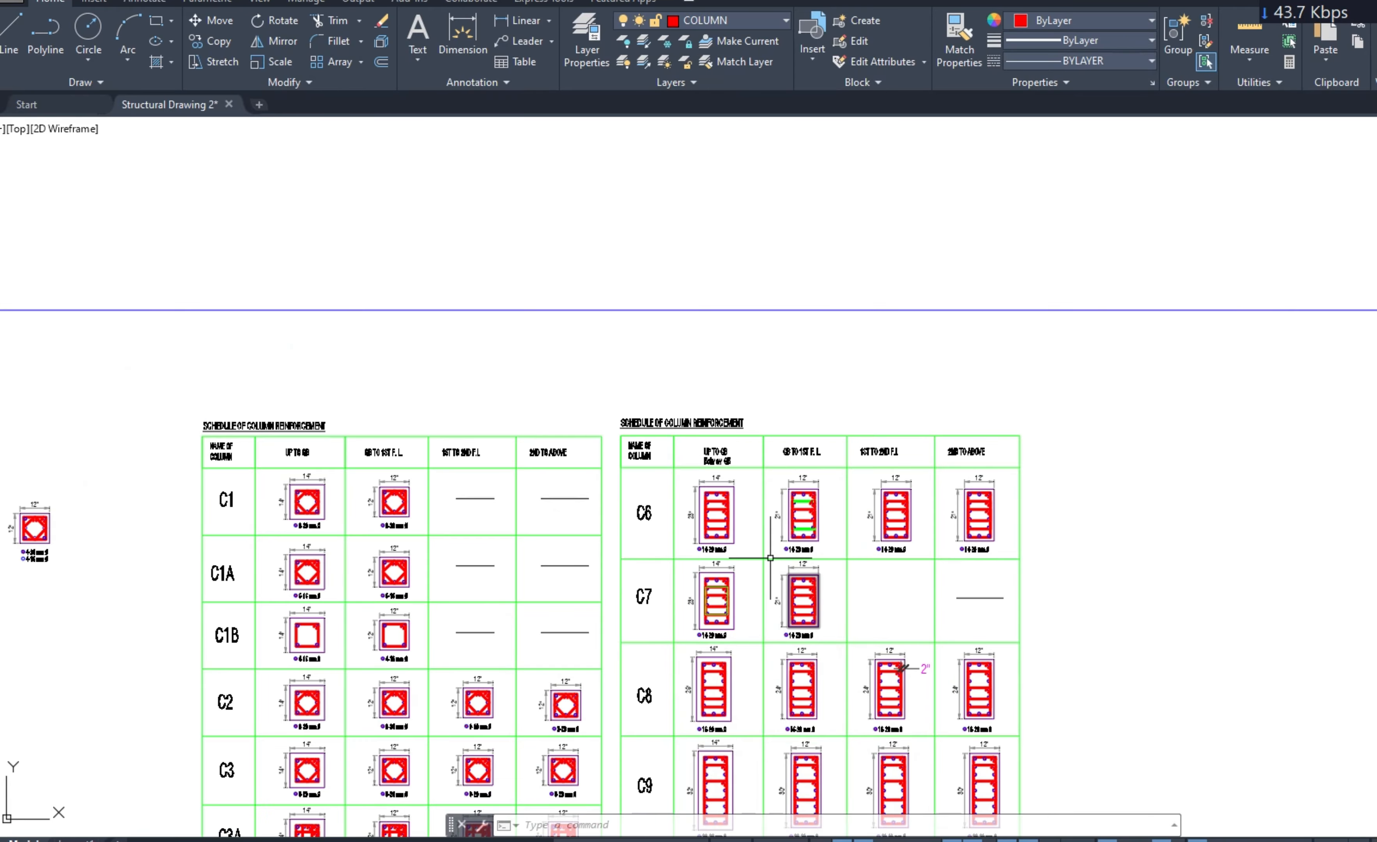
left_click_drag(719, 451, 704, 393)
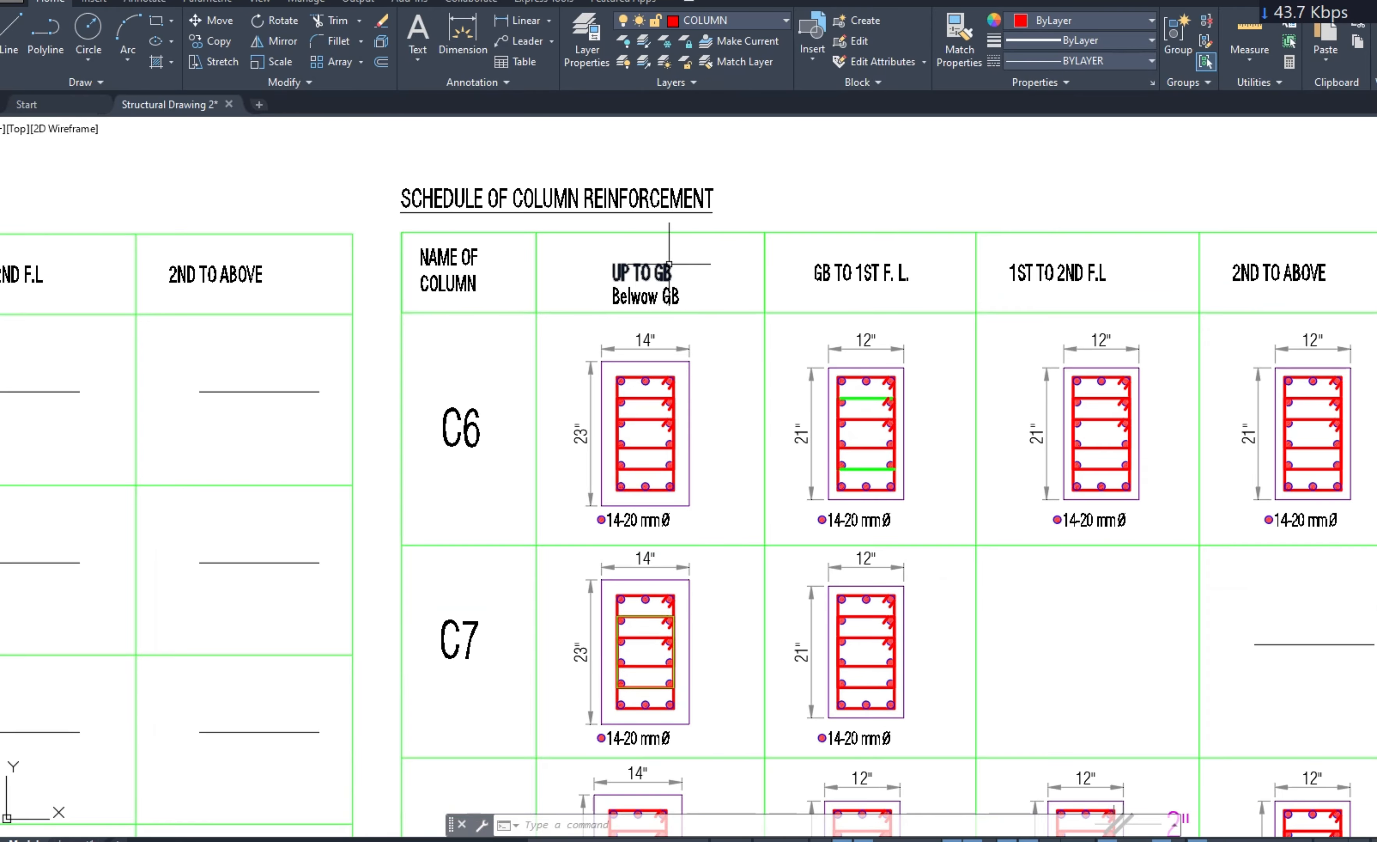
left_click_drag(754, 582, 721, 393)
scroll(609, 363, "up", 2)
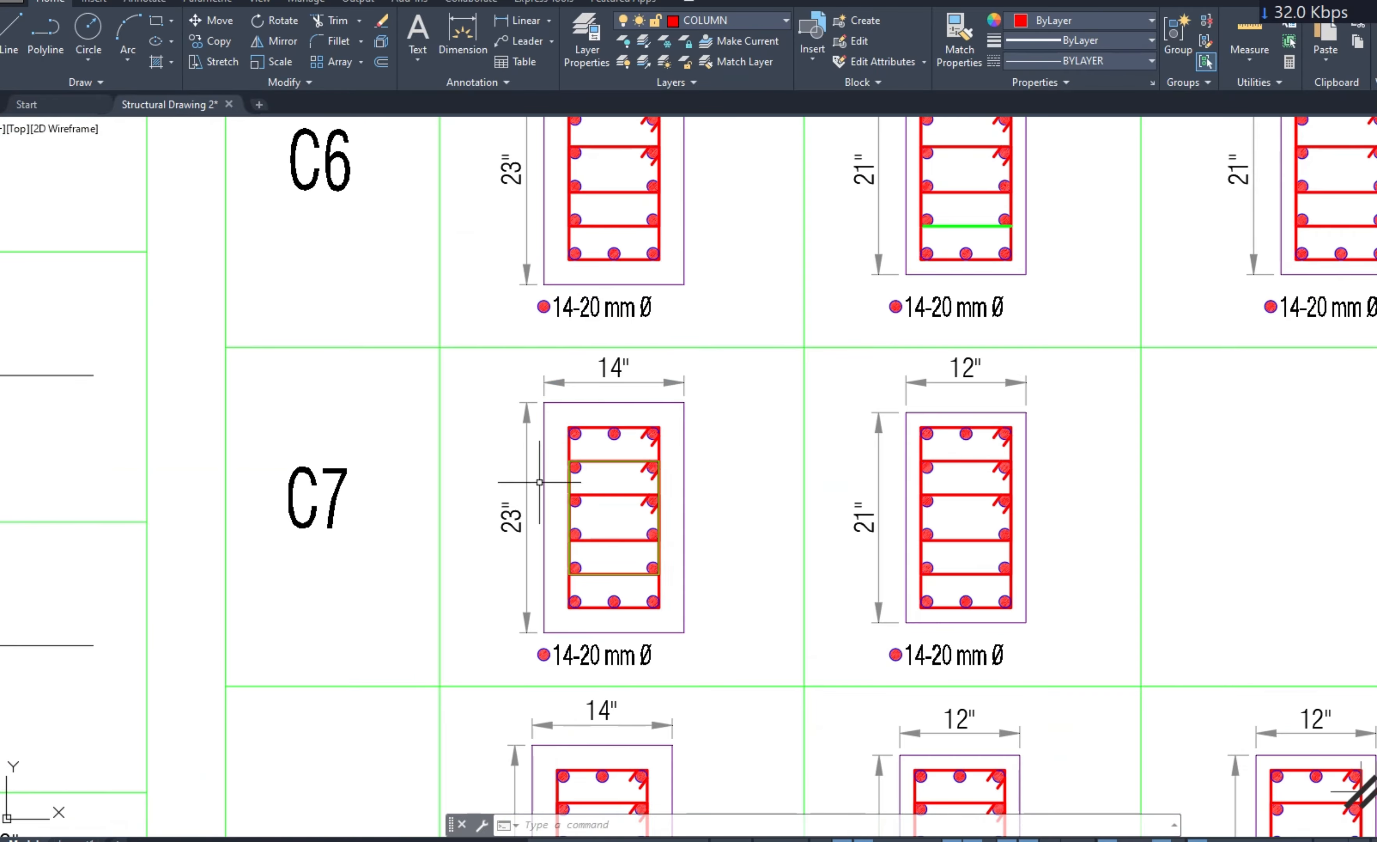
left_click(549, 840)
type("2")
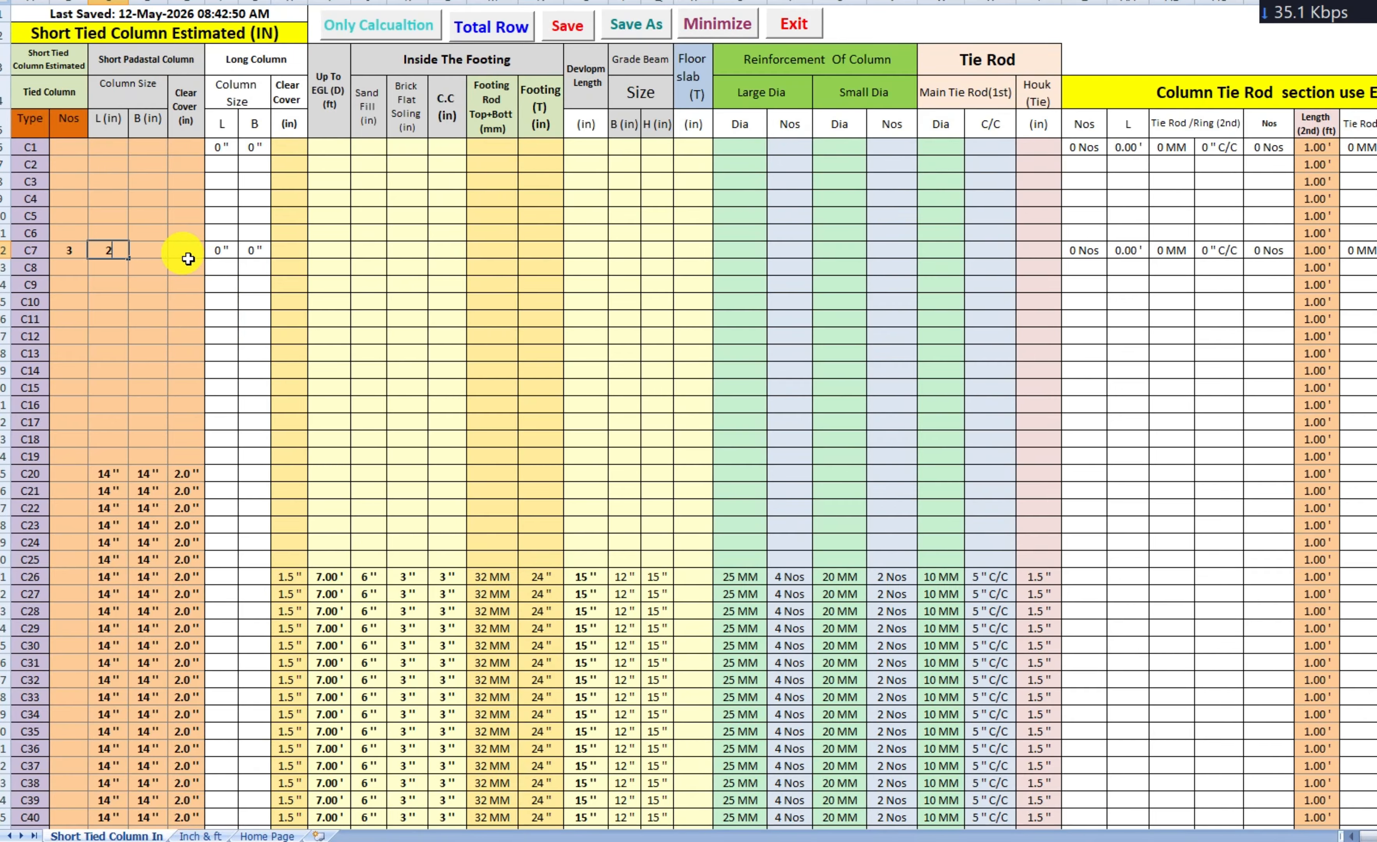
type("3")
left_click(142, 250)
type("14")
left_click(148, 318)
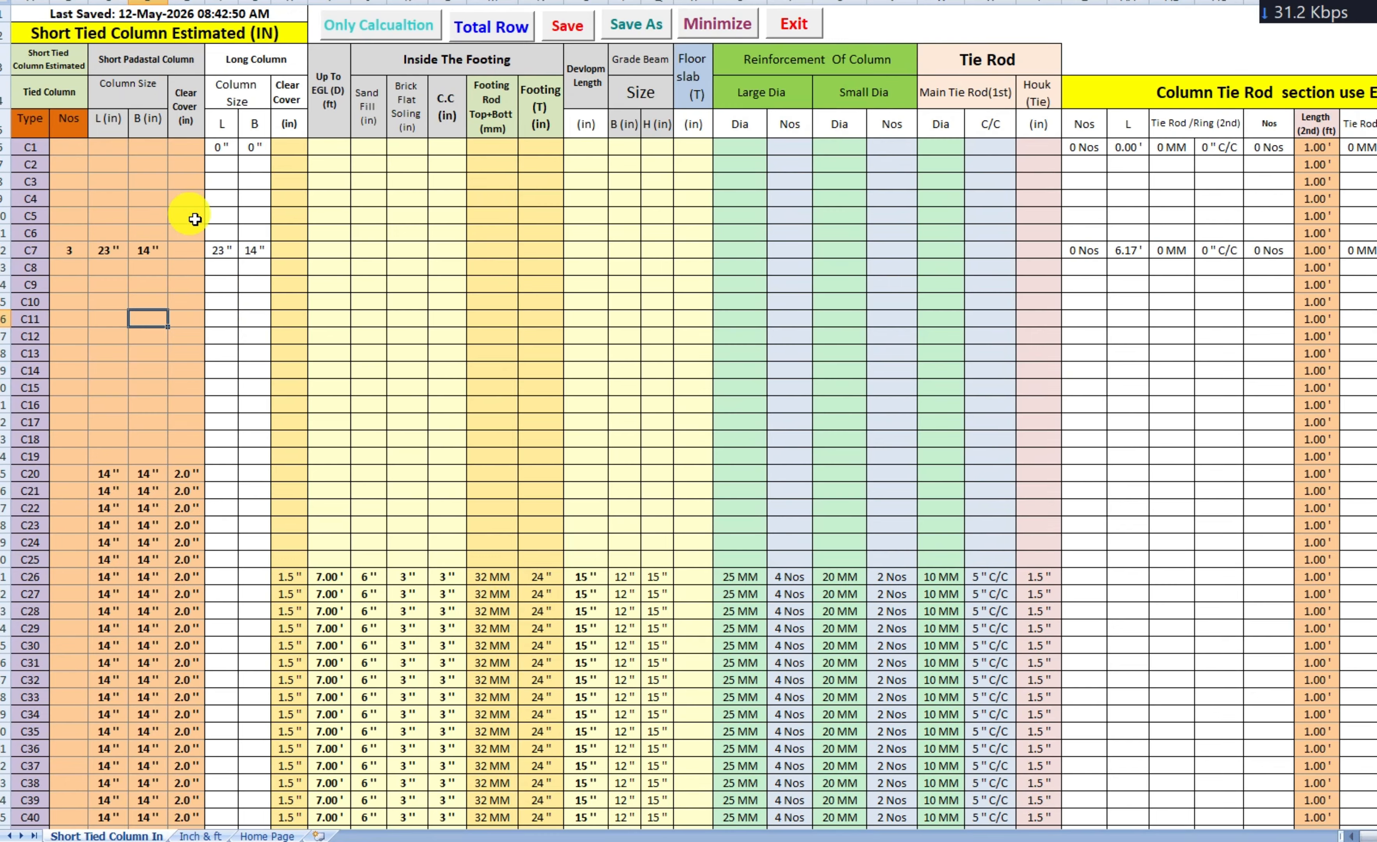
- Recheck the C7 section in the AutoCAD drawing and set C7's short pedestal clear cover to 2.5" in Excel
left_click(189, 250)
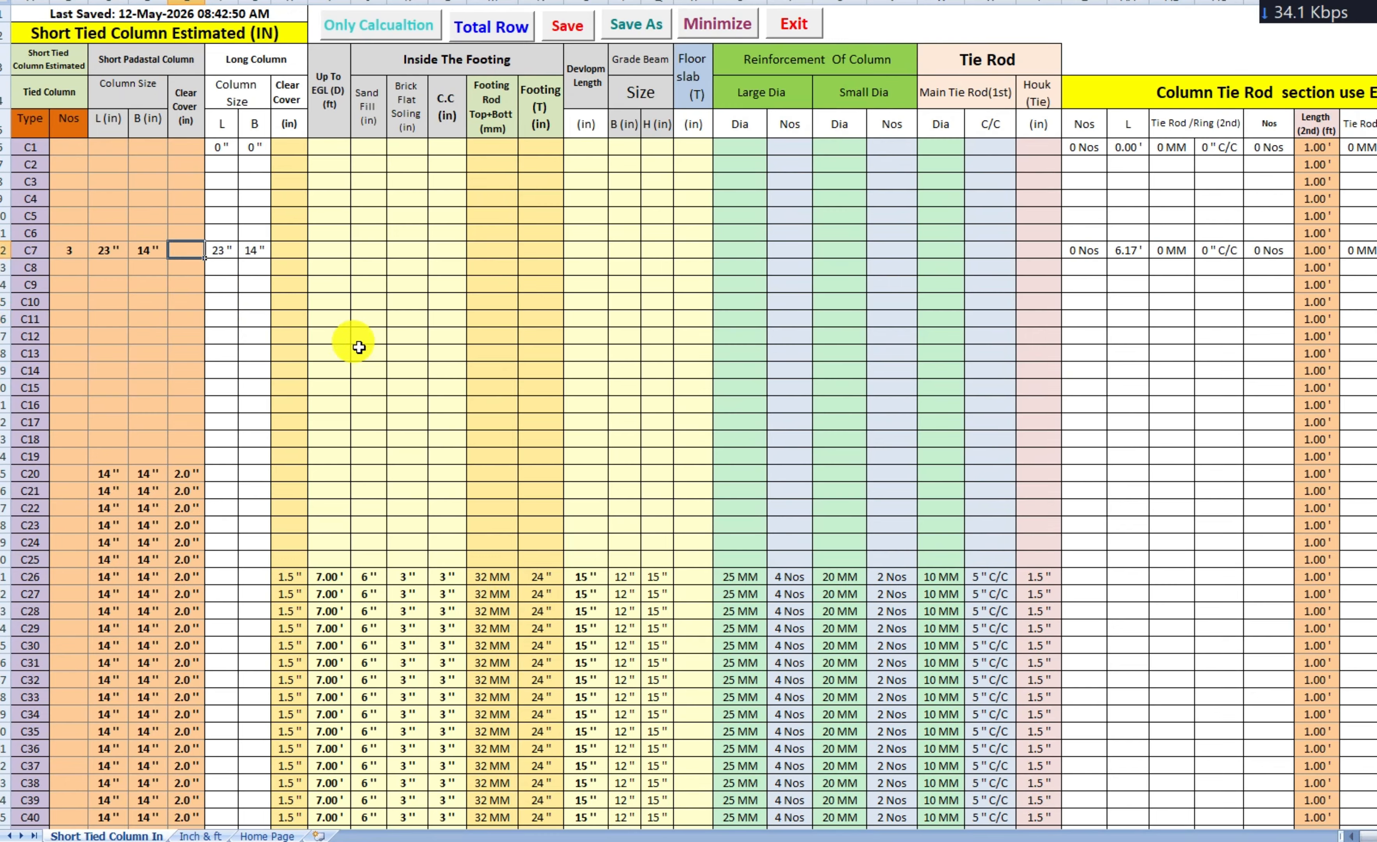
left_click(891, 838)
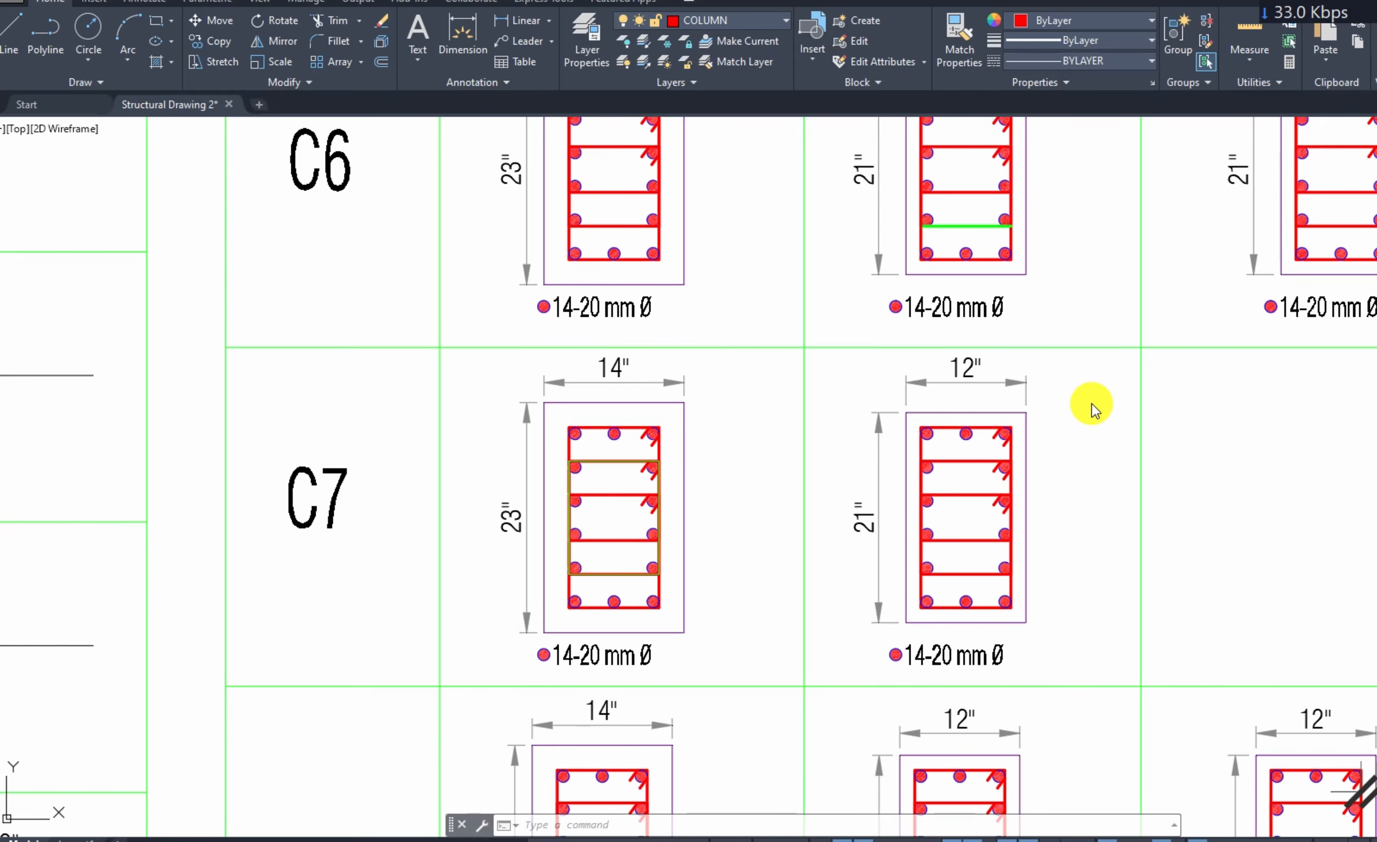
left_click(570, 840)
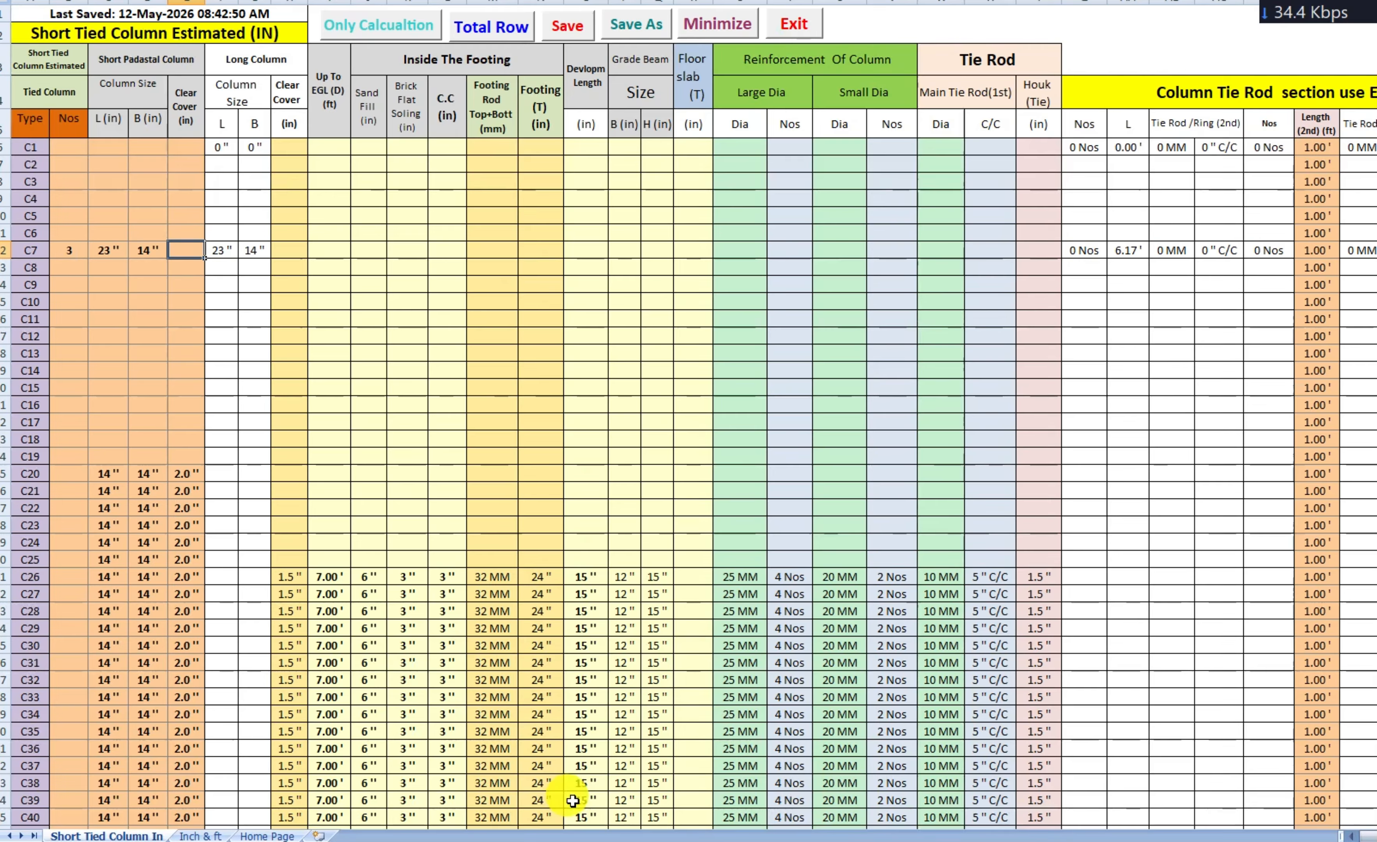
type("2.5")
left_click(180, 356)
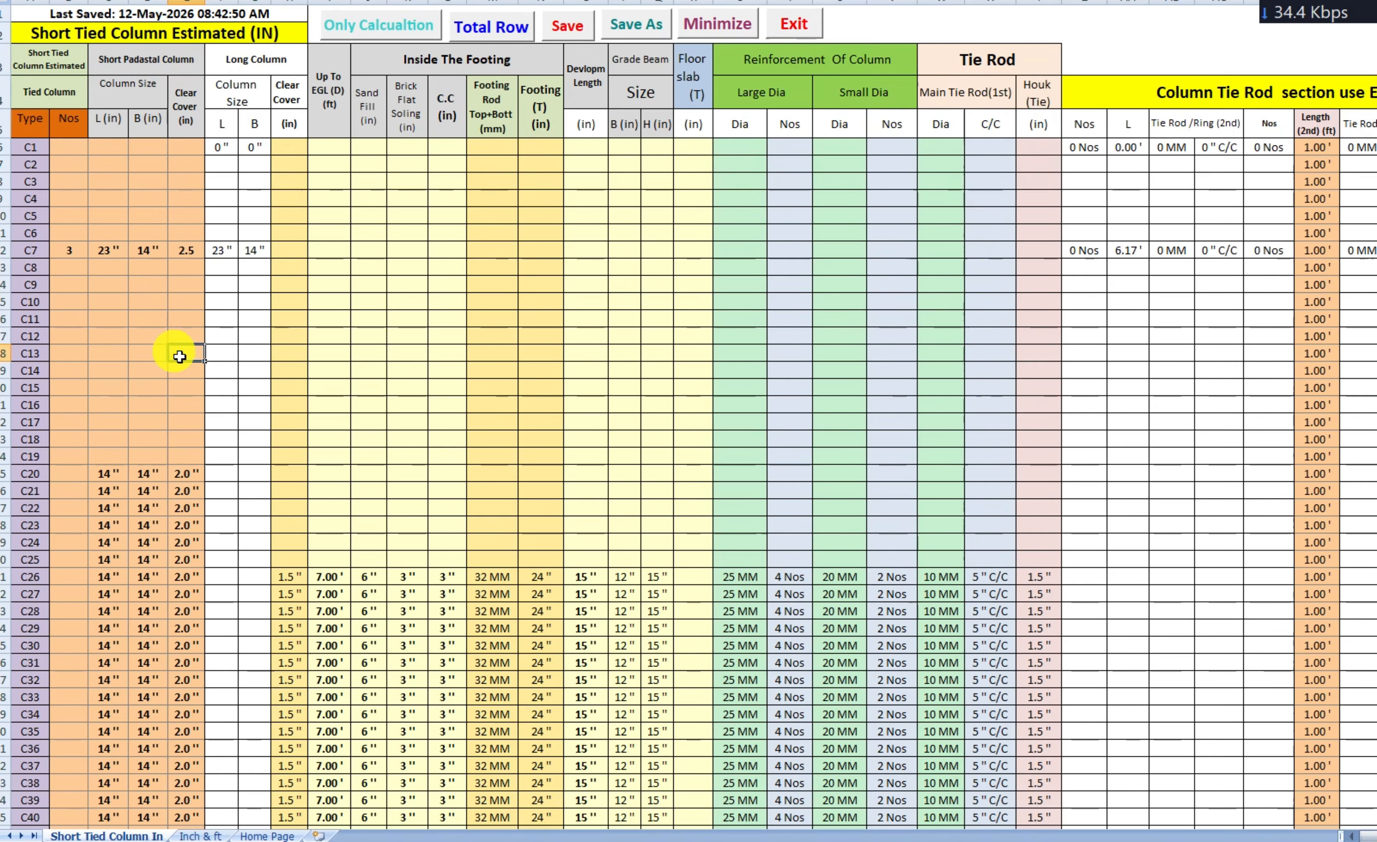
left_click(187, 248)
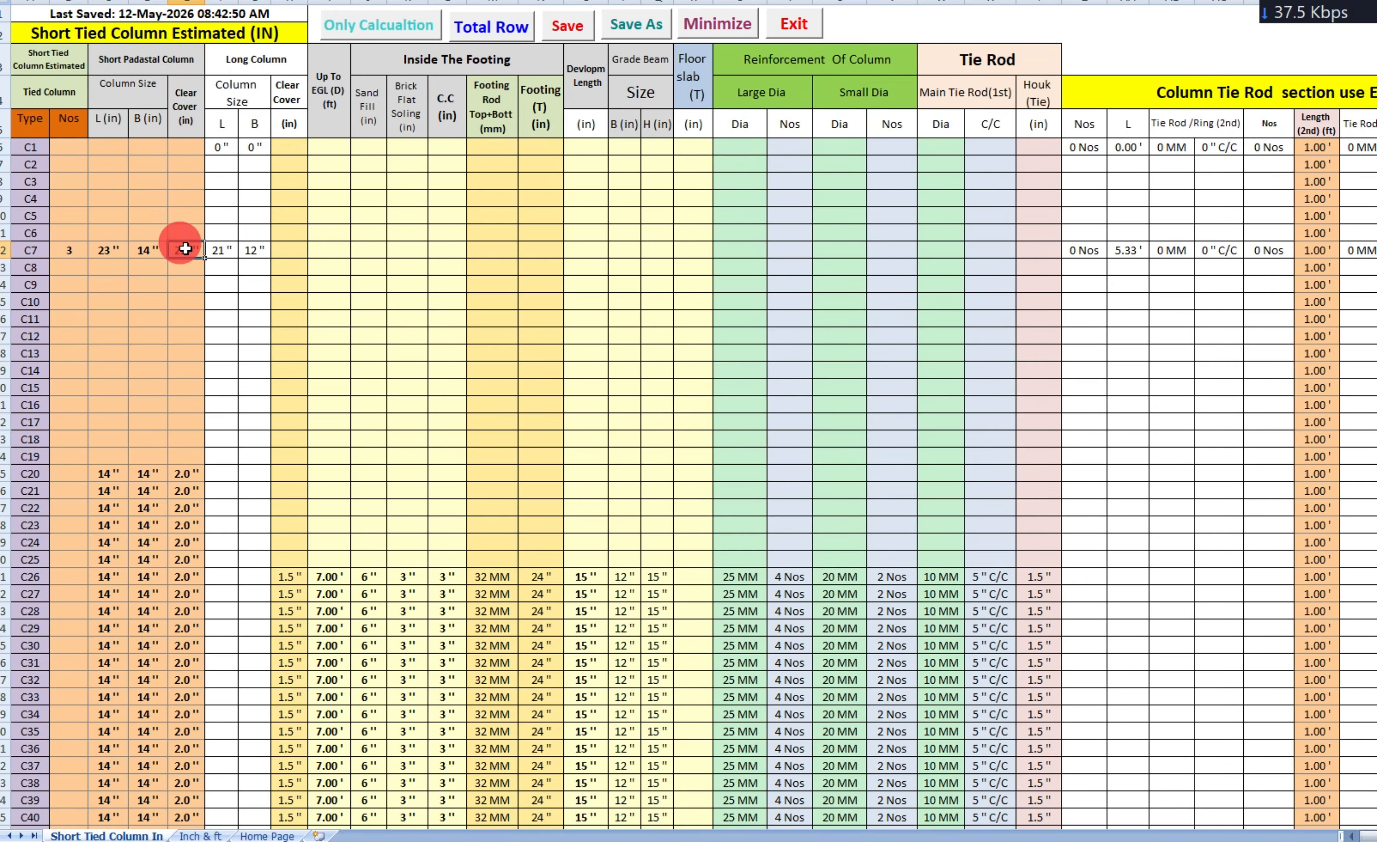
- Check C7's long column L and B values against its GB to 1st F.L. section in the AutoCAD schedule
left_click(222, 252)
left_click(261, 250)
left_click(227, 252)
left_click(260, 252)
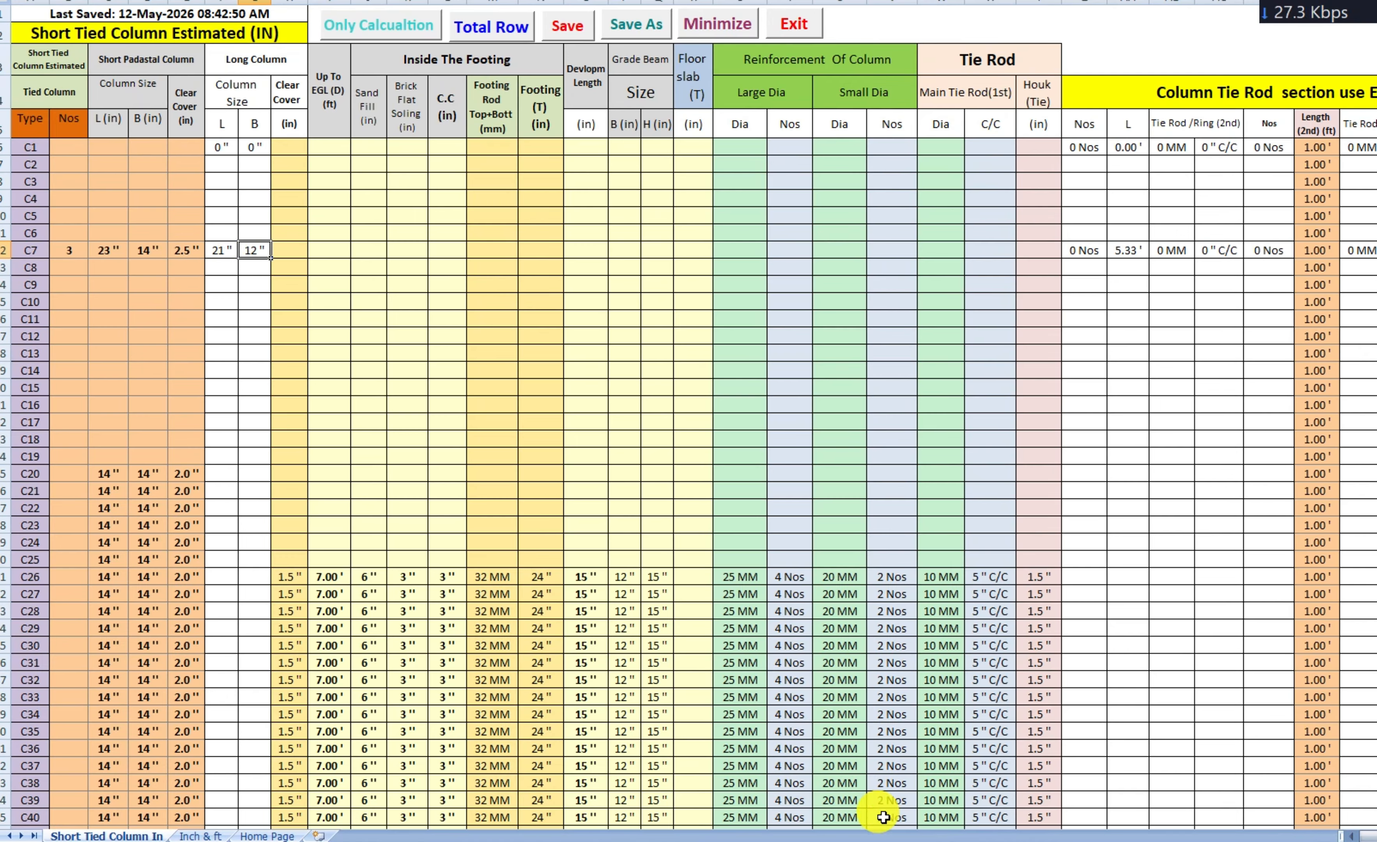
key("alt+Tab")
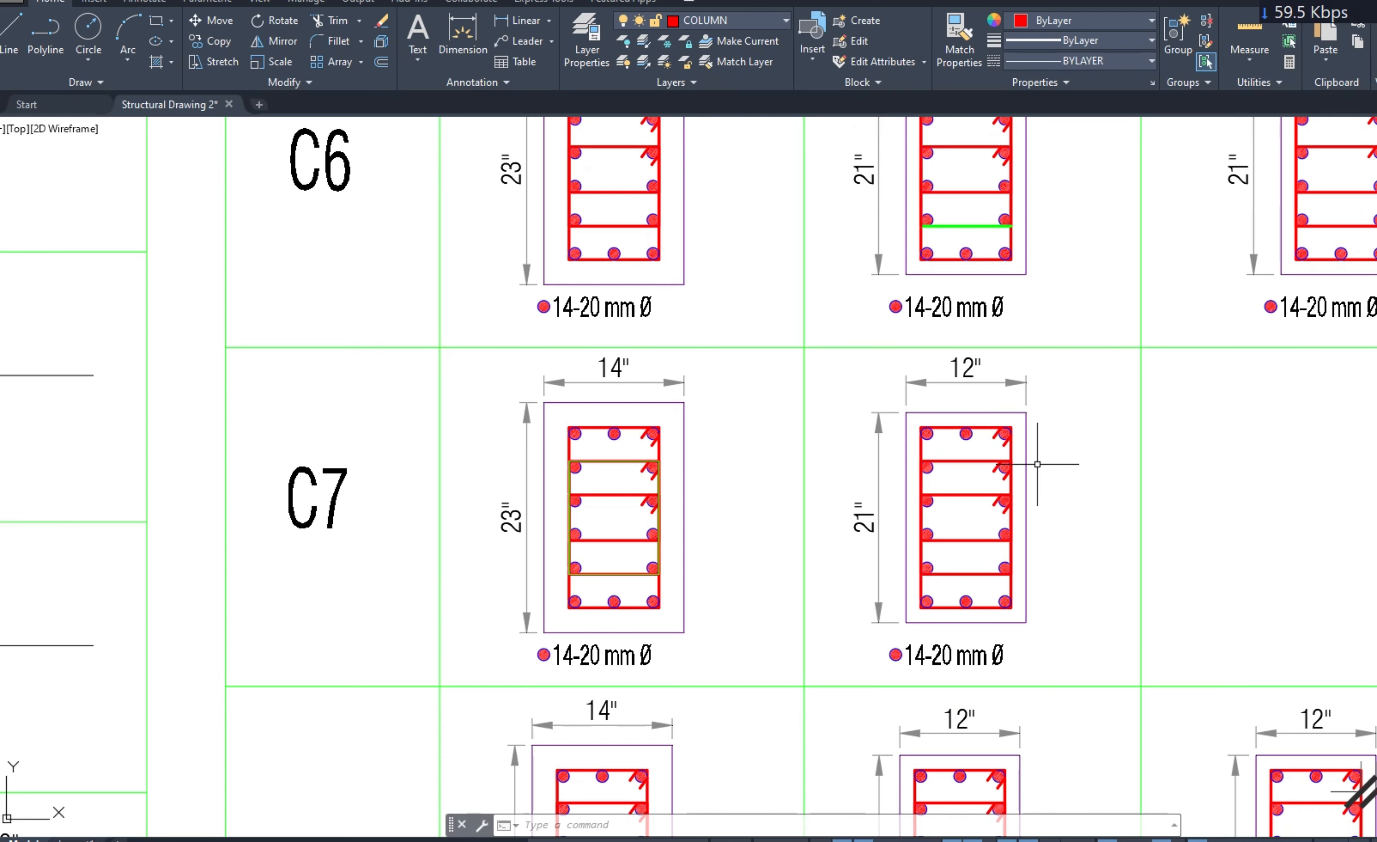
key("alt+Tab")
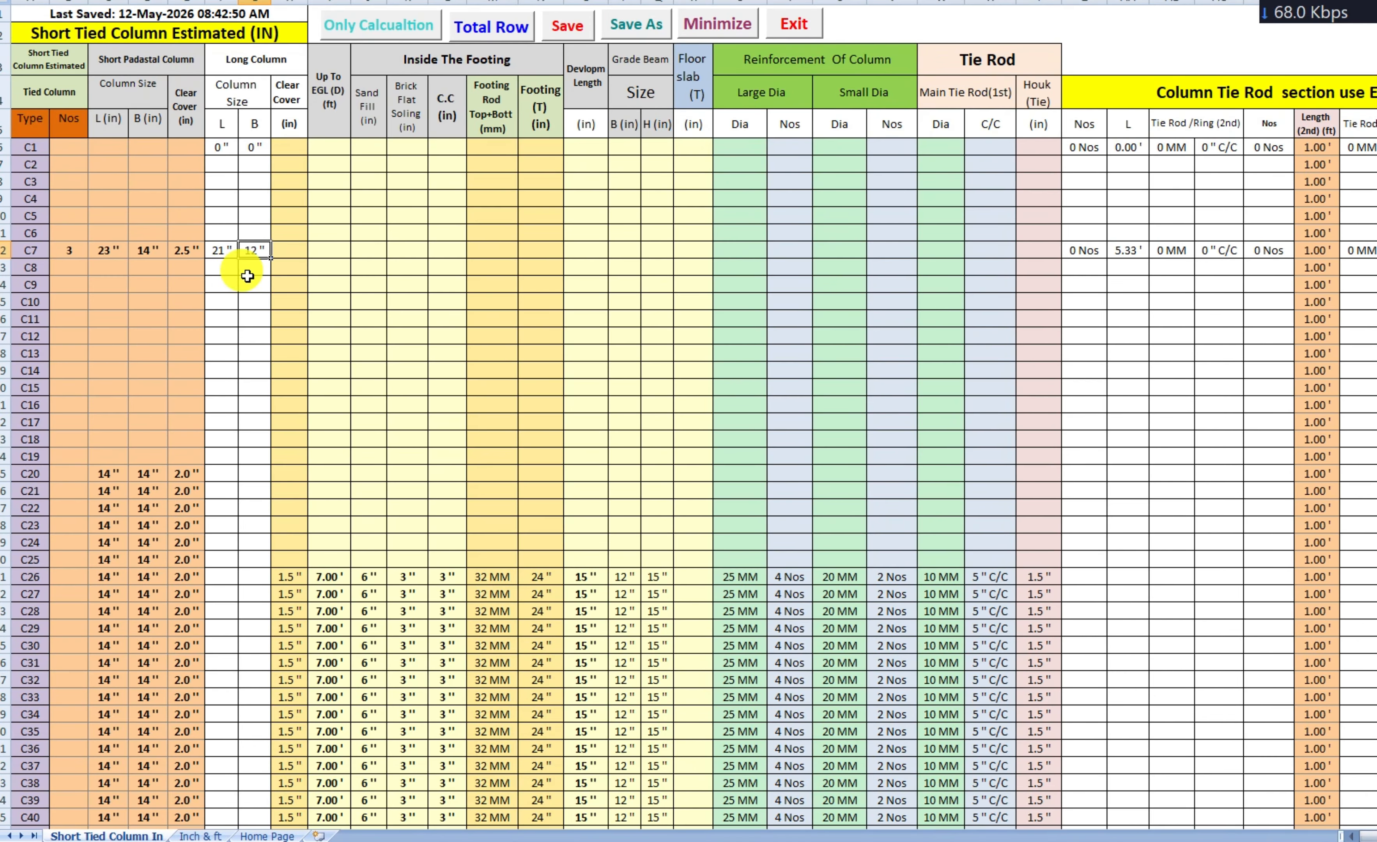
- Set C7's long column clear cover to 1.5"
left_click(289, 250)
type("1.5")
left_click(340, 80)
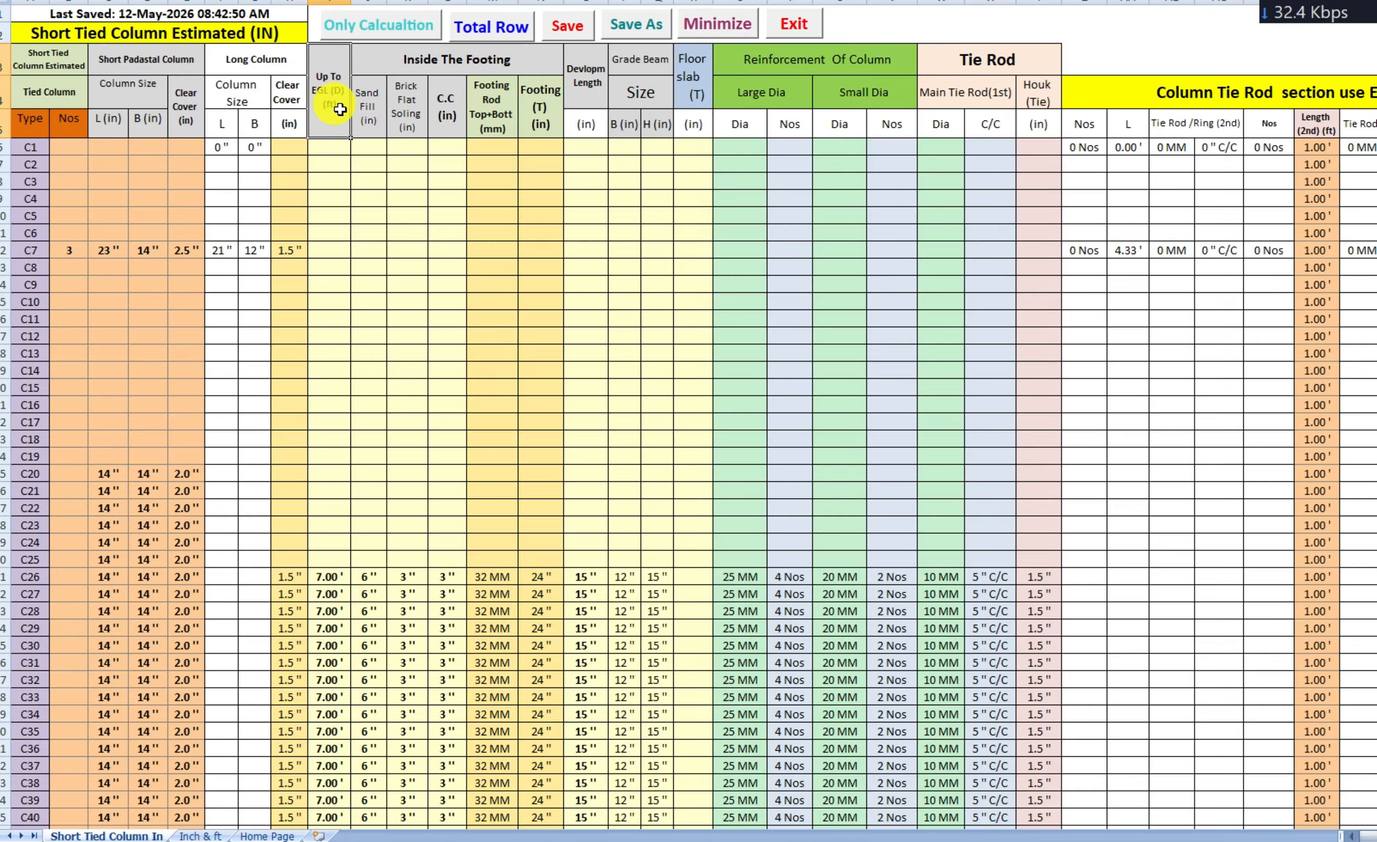
- Look up the footing section in the AutoCAD drawing and set C7's depth up to EGL to 7' and sand fill to 24" in Excel
left_click(330, 254)
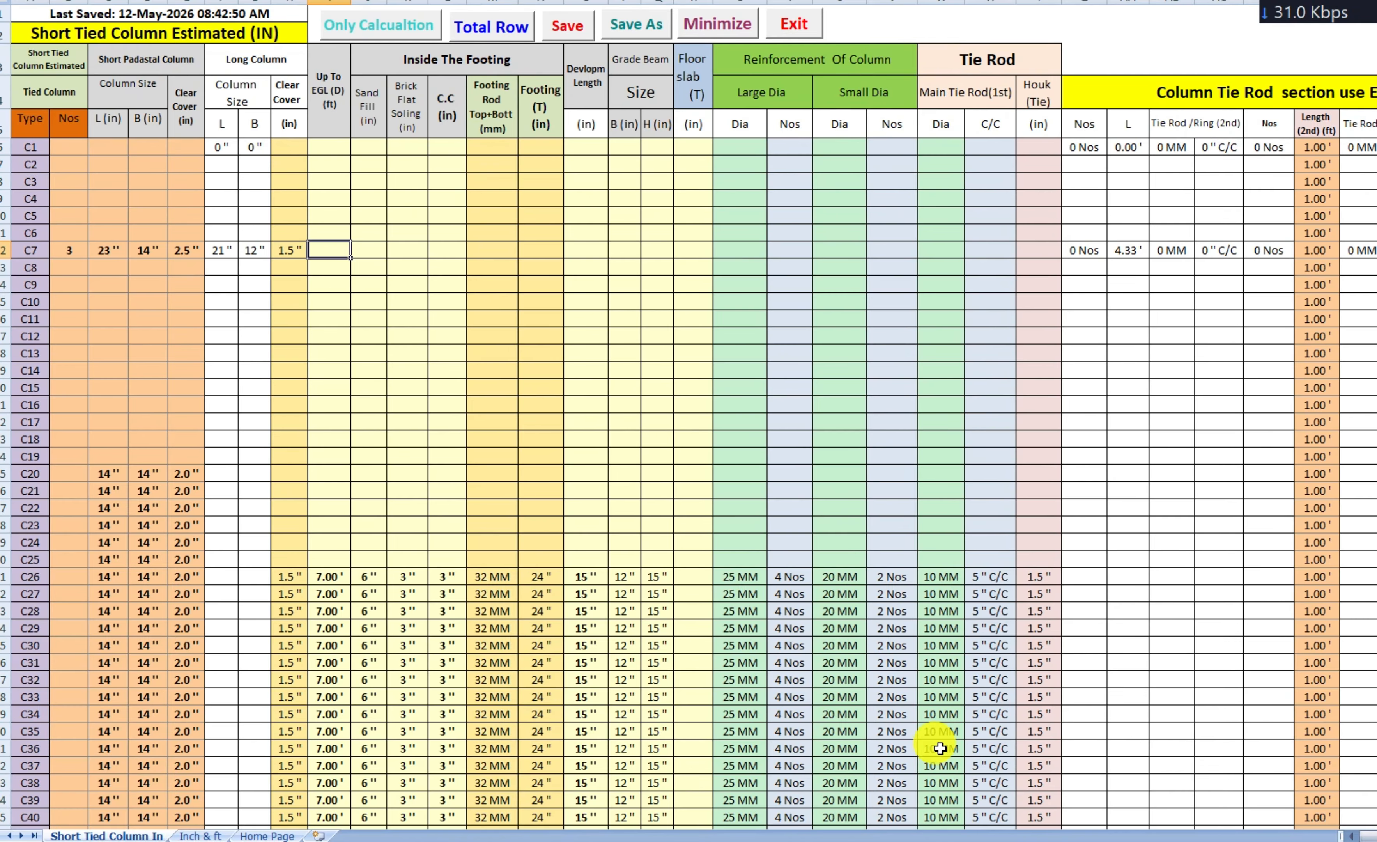
key("alt+Tab")
scroll(514, 404, "down", 8)
left_click_drag(401, 417, 1109, 393)
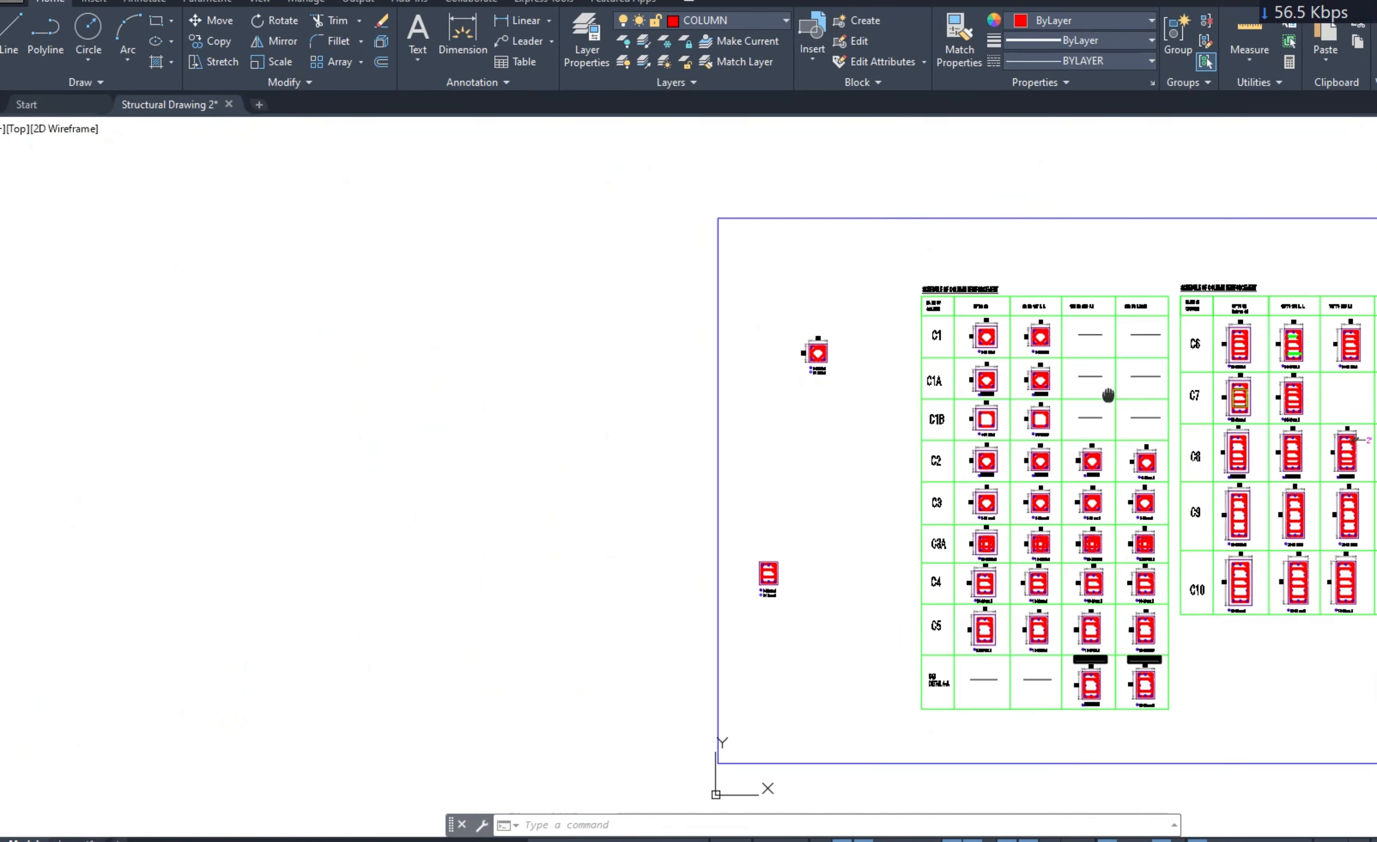
scroll(425, 456, "down", 2)
left_click_drag(424, 456, 704, 470)
scroll(351, 466, "down", 4)
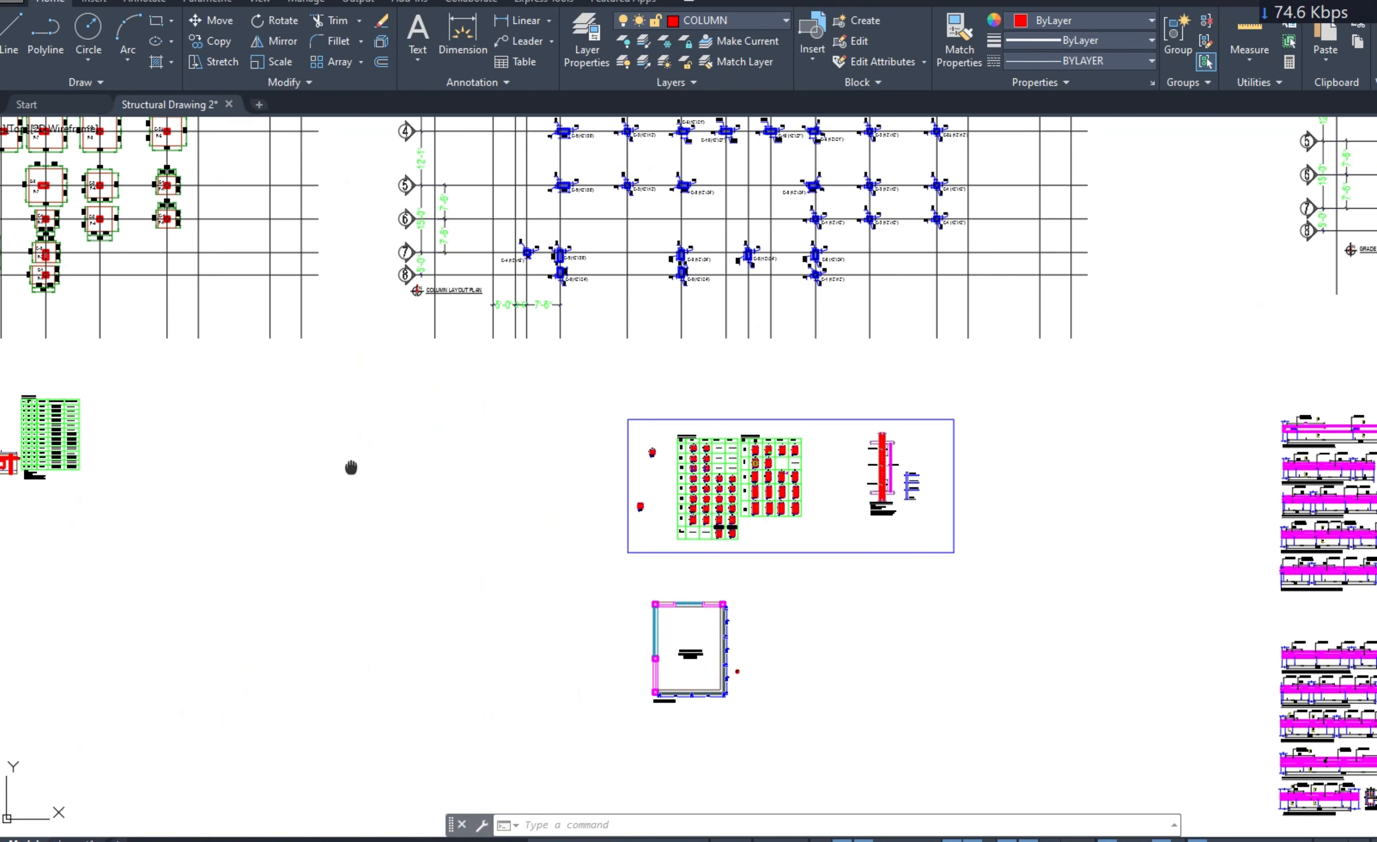
left_click_drag(351, 467, 717, 499)
scroll(303, 464, "up", 4)
scroll(386, 473, "up", 10)
key("alt+Tab")
type("24")
key("Tab")
- Check the CC layer in the AutoCAD footing section and set C7's C.C thickness to 3" in Excel
key("alt+Tab")
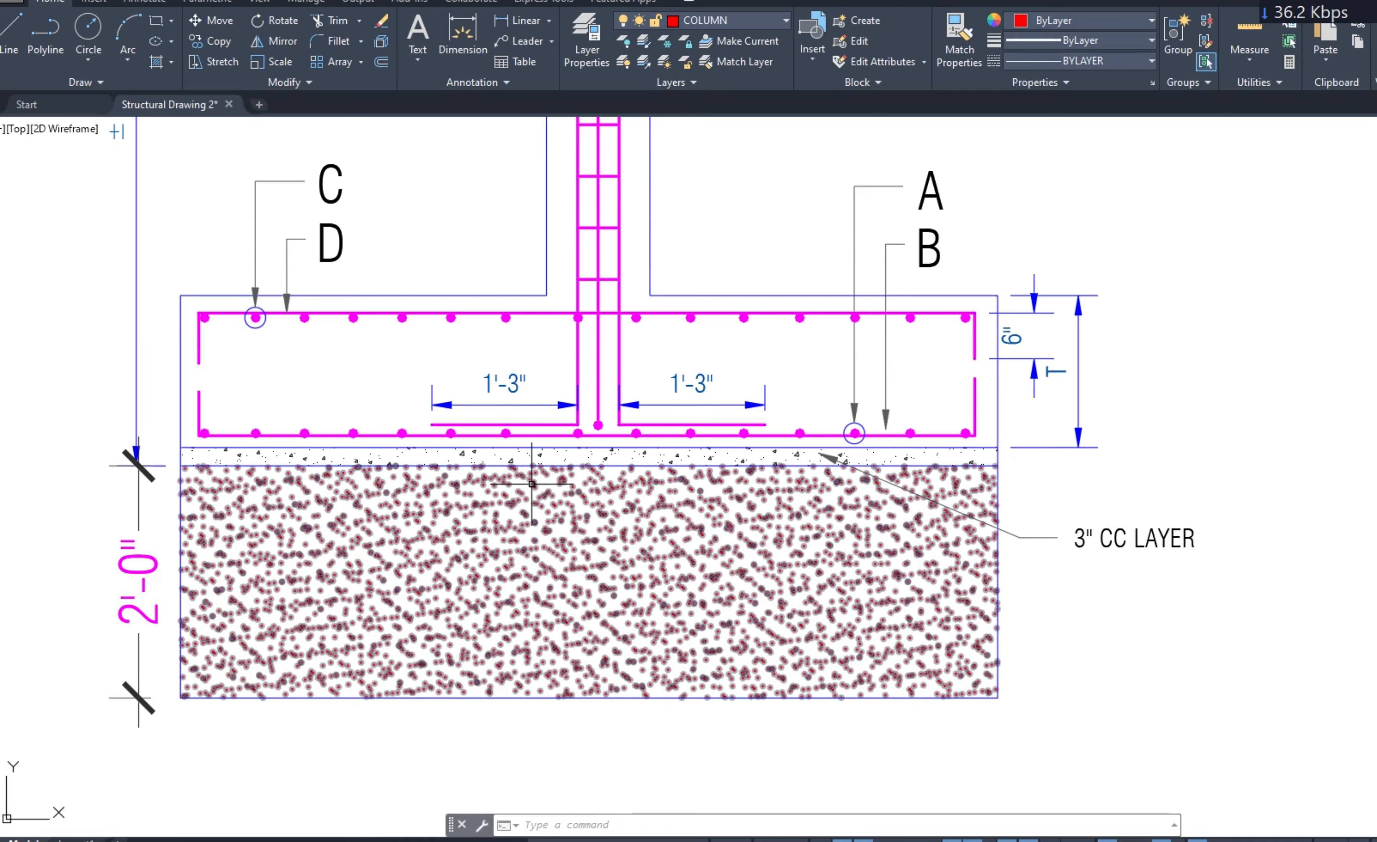
key("alt+Tab")
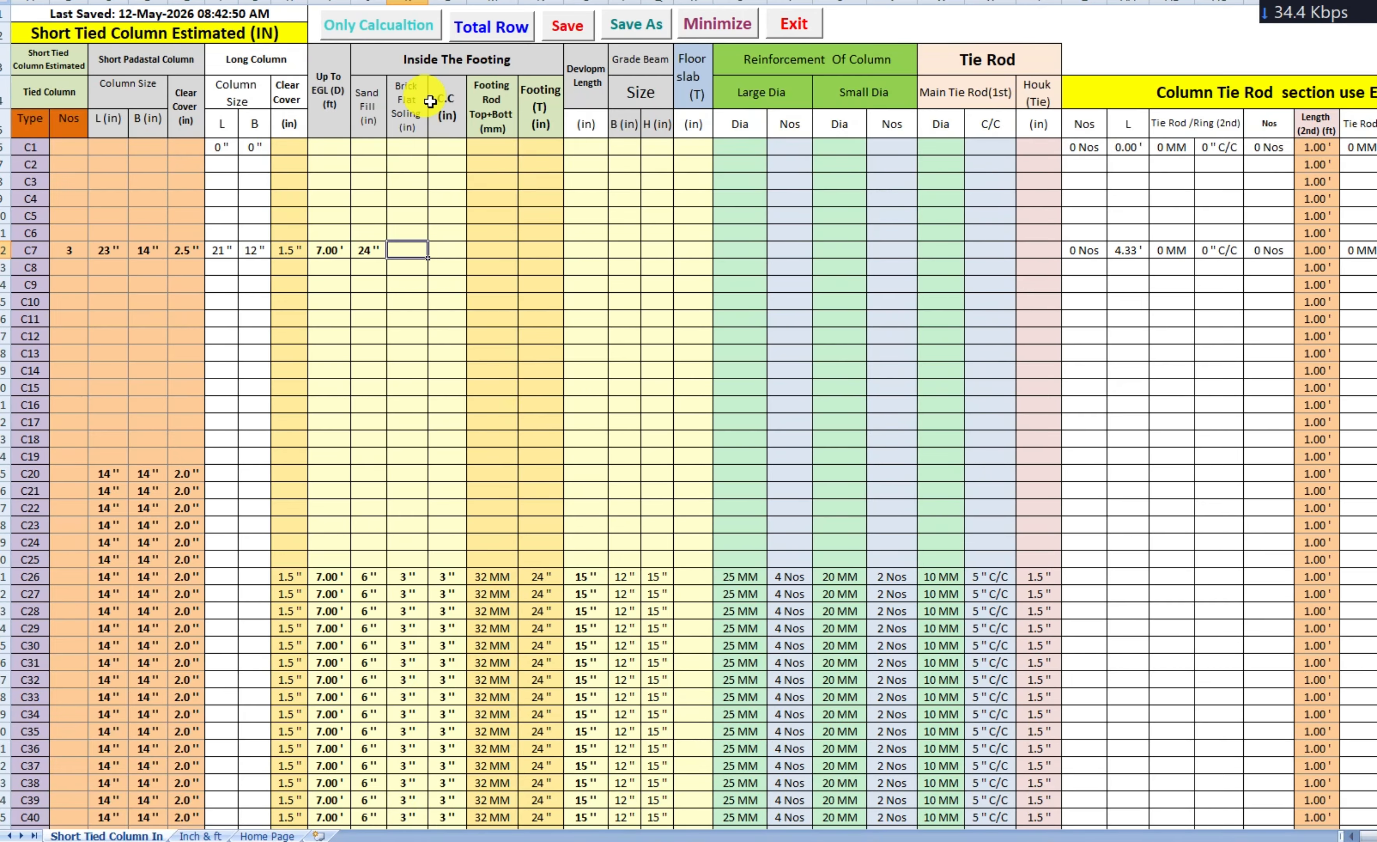
left_click(463, 252)
type("3")
left_click(425, 300)
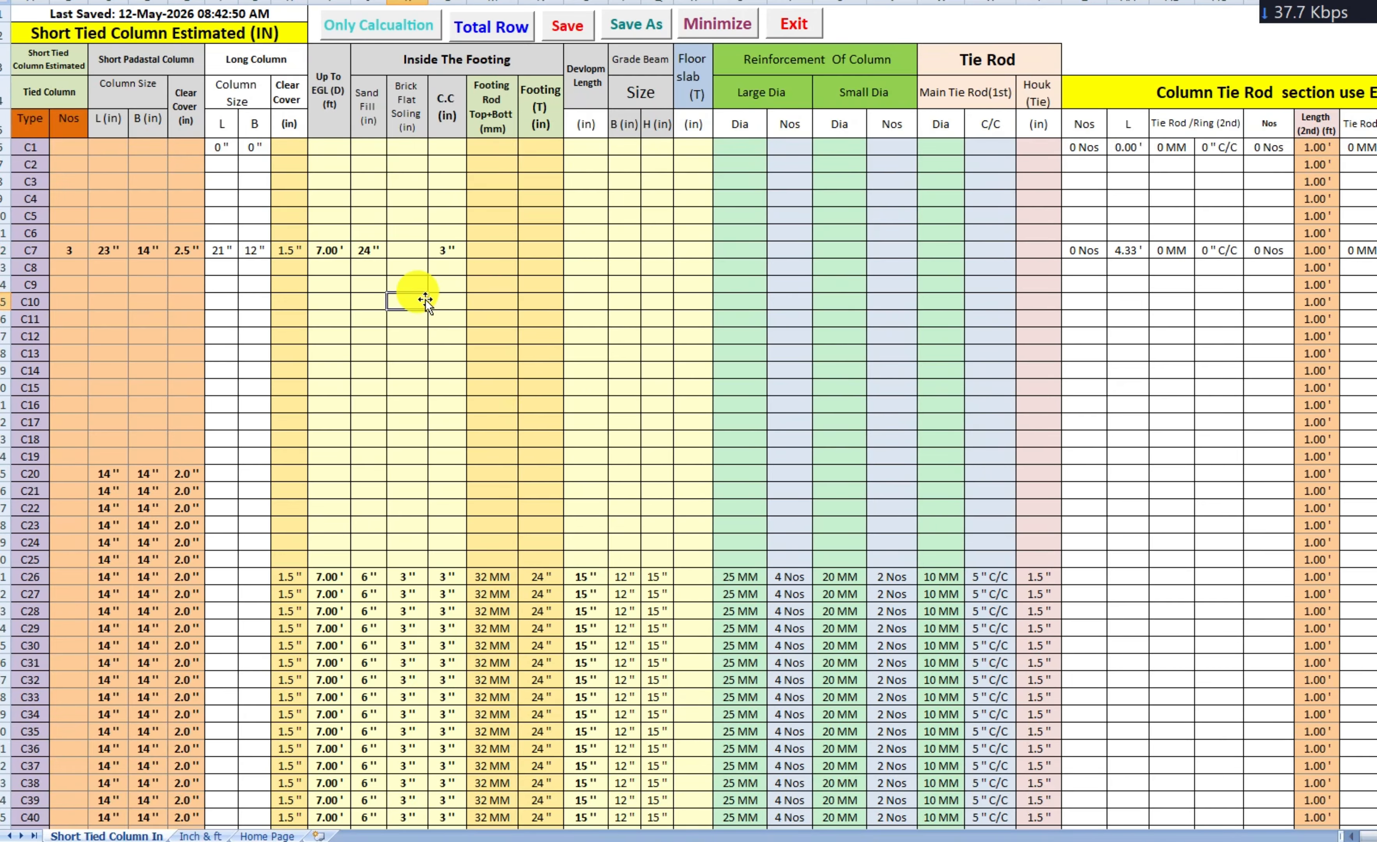
- Check the footing section's reinforcement and footing schedule in AutoCAD, and set C7's top and bottom footing rod to 32 MM in Excel
left_click(502, 110)
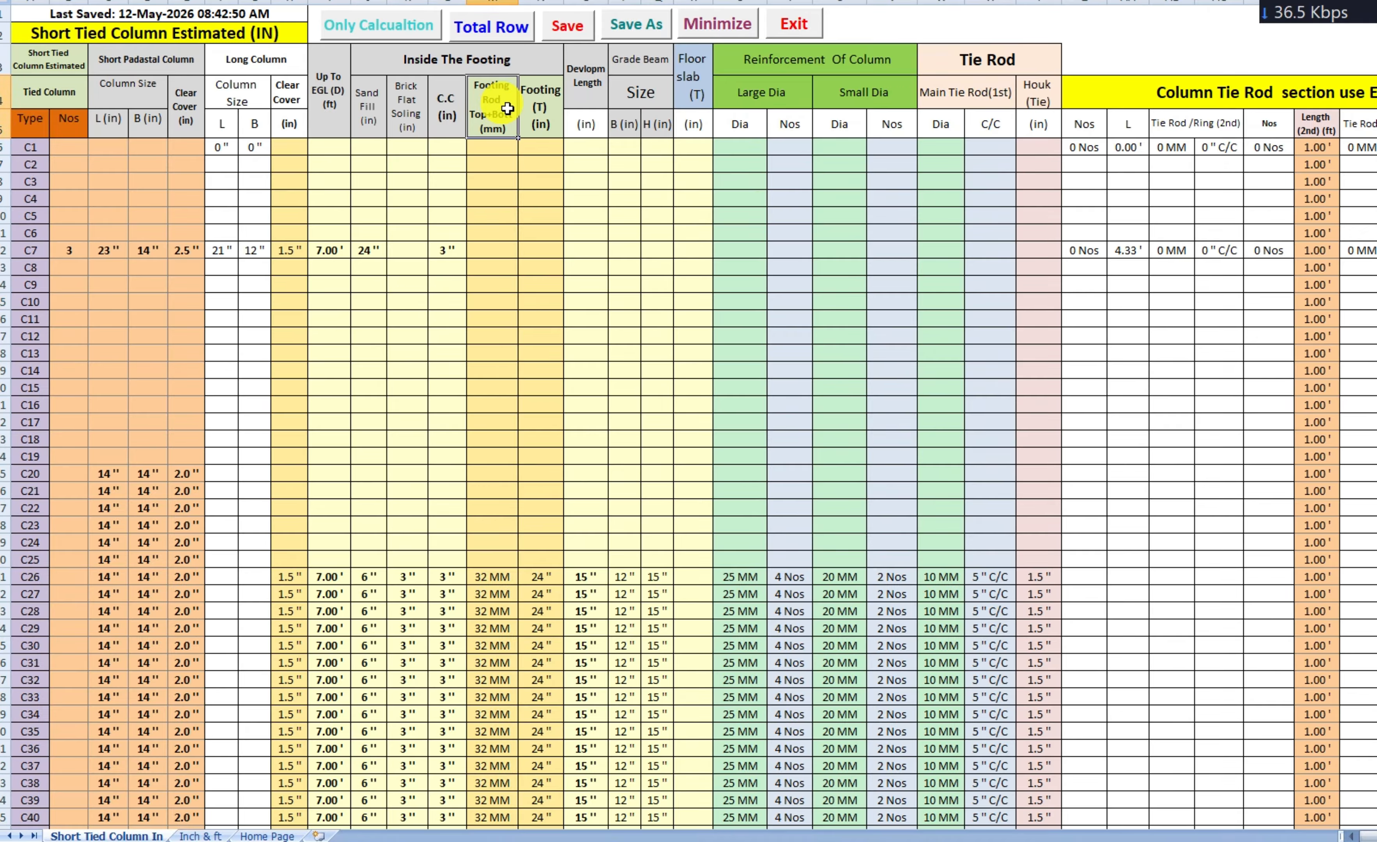
left_click(494, 252)
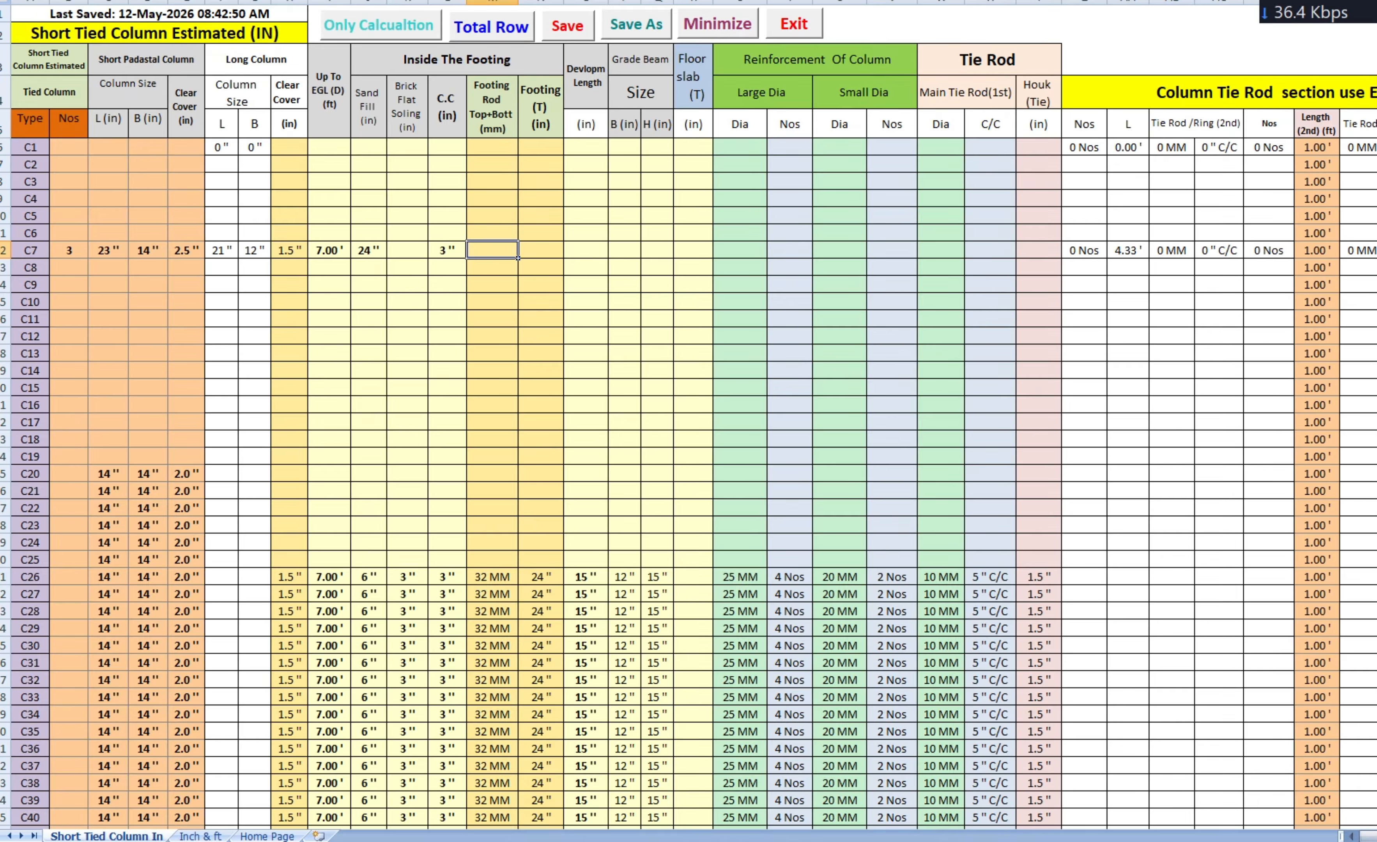
key("alt+Tab")
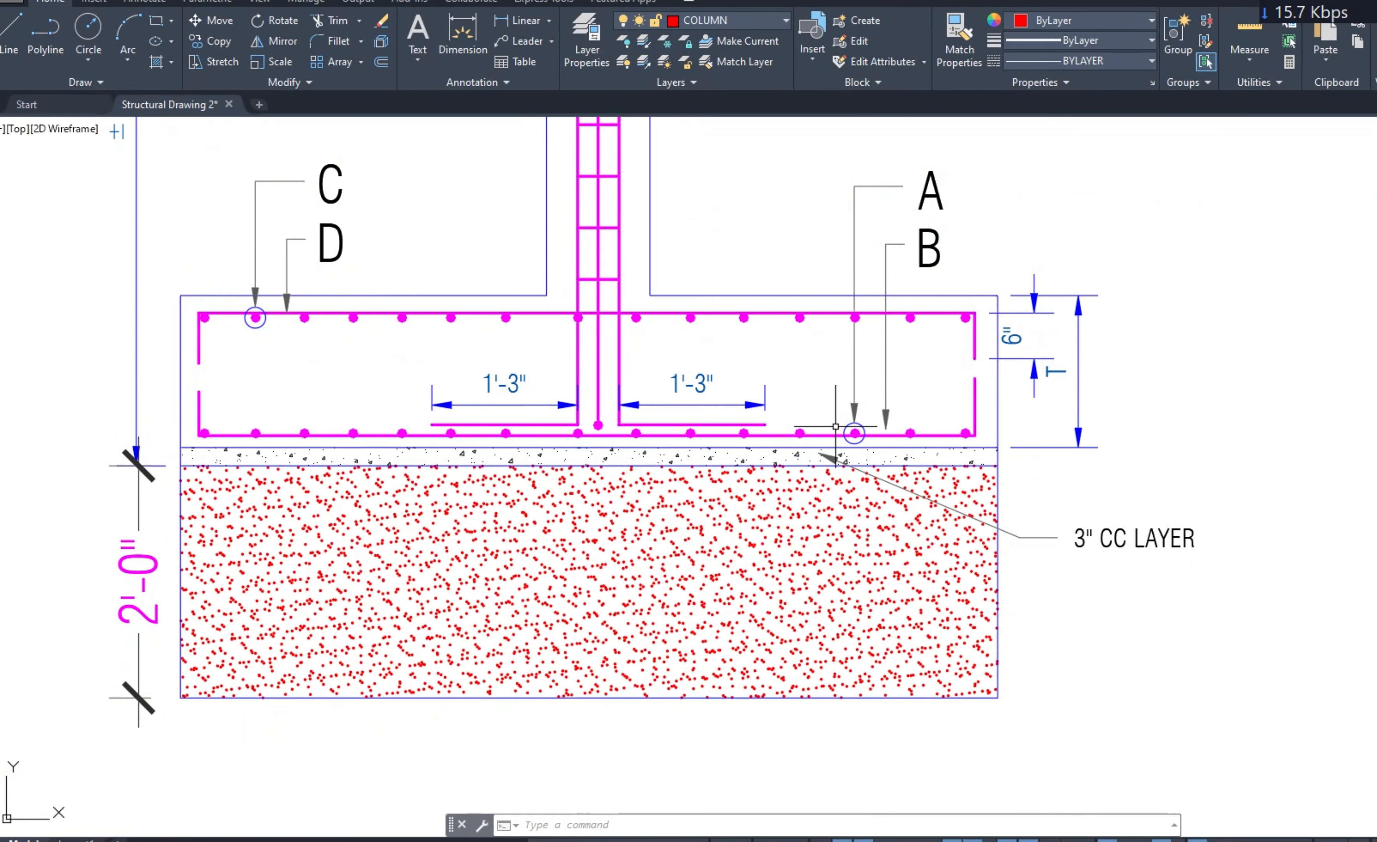
scroll(838, 431, "up", 4)
scroll(842, 410, "down", 2)
left_click_drag(848, 379, 849, 509)
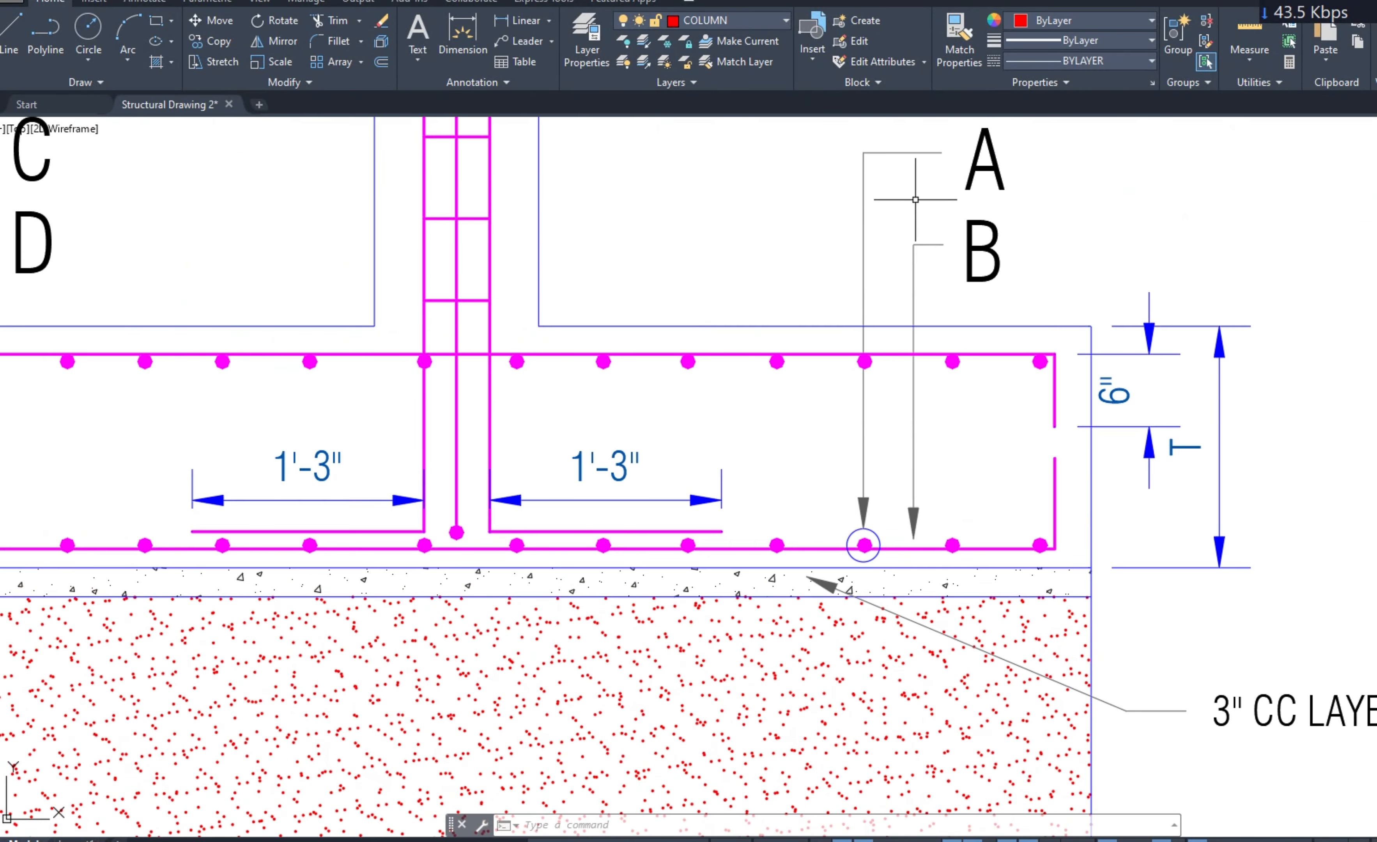
scroll(915, 200, "down", 8)
scroll(824, 328, "up", 4)
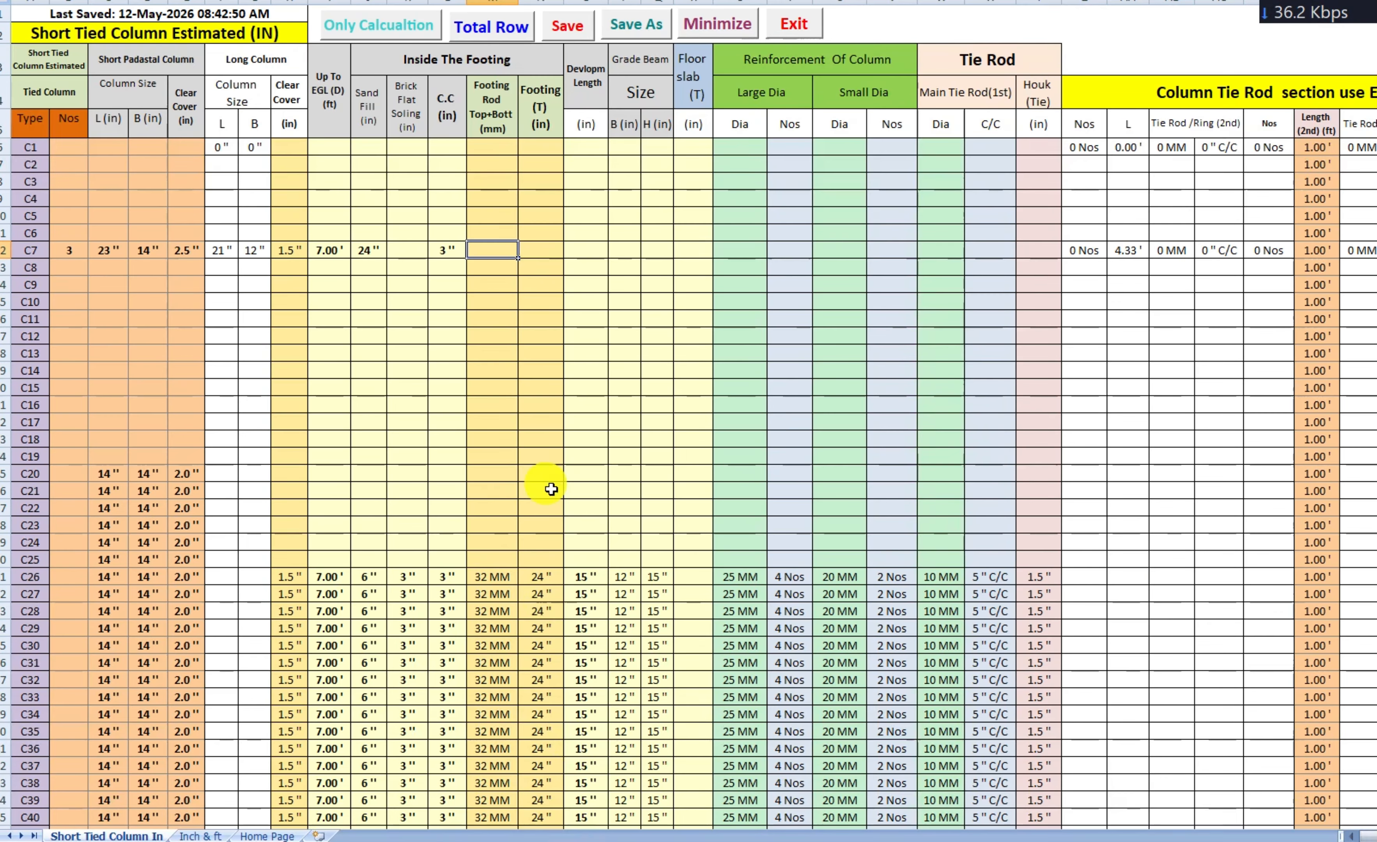
type("32 MM")
- Find column C7 in the AutoCAD column and footing layout plans and read which footing type it uses
left_click(541, 249)
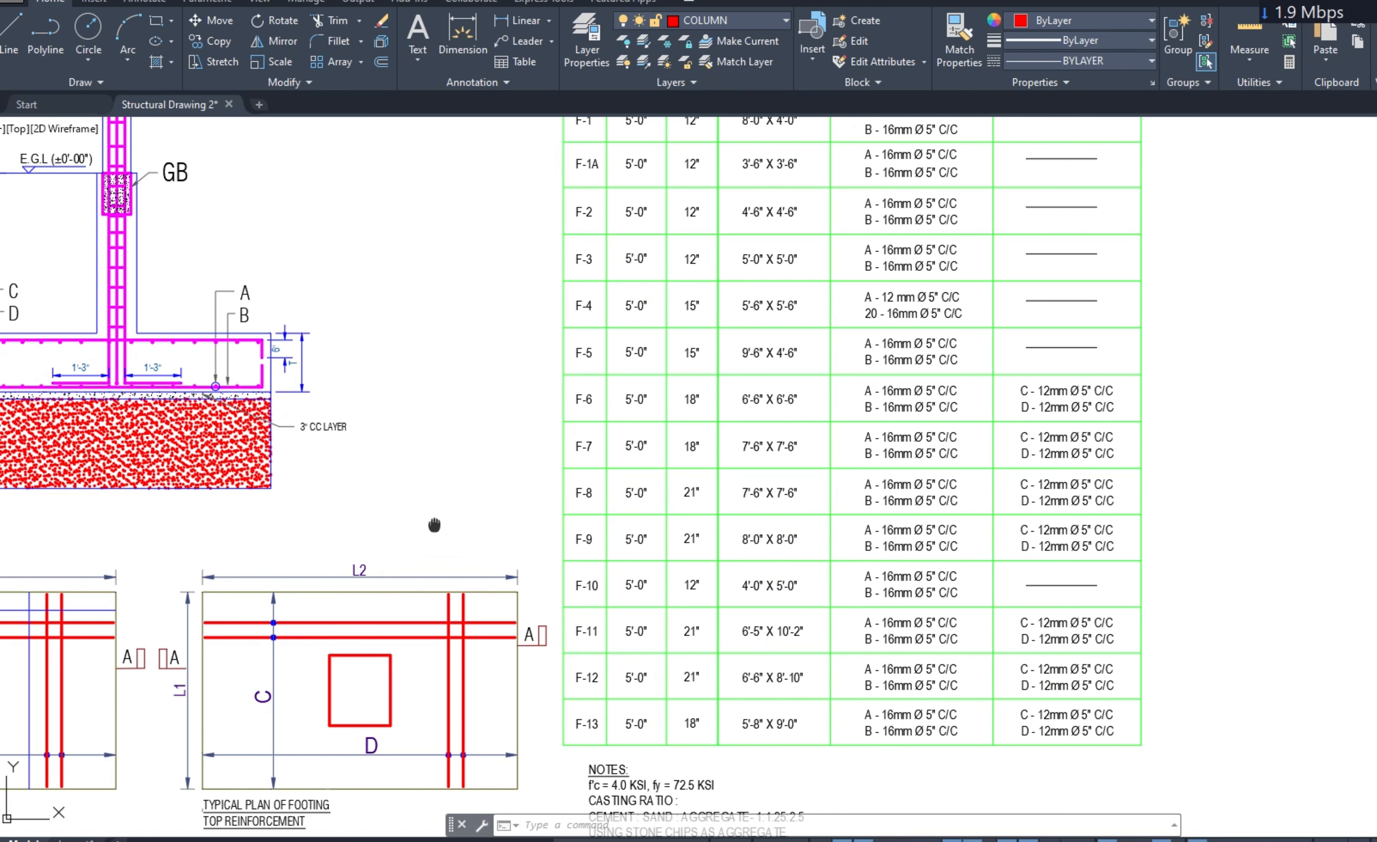
left_click_drag(434, 525, 687, 556)
scroll(684, 384, "down", 12)
left_click_drag(788, 364, 419, 563)
scroll(739, 333, "up", 6)
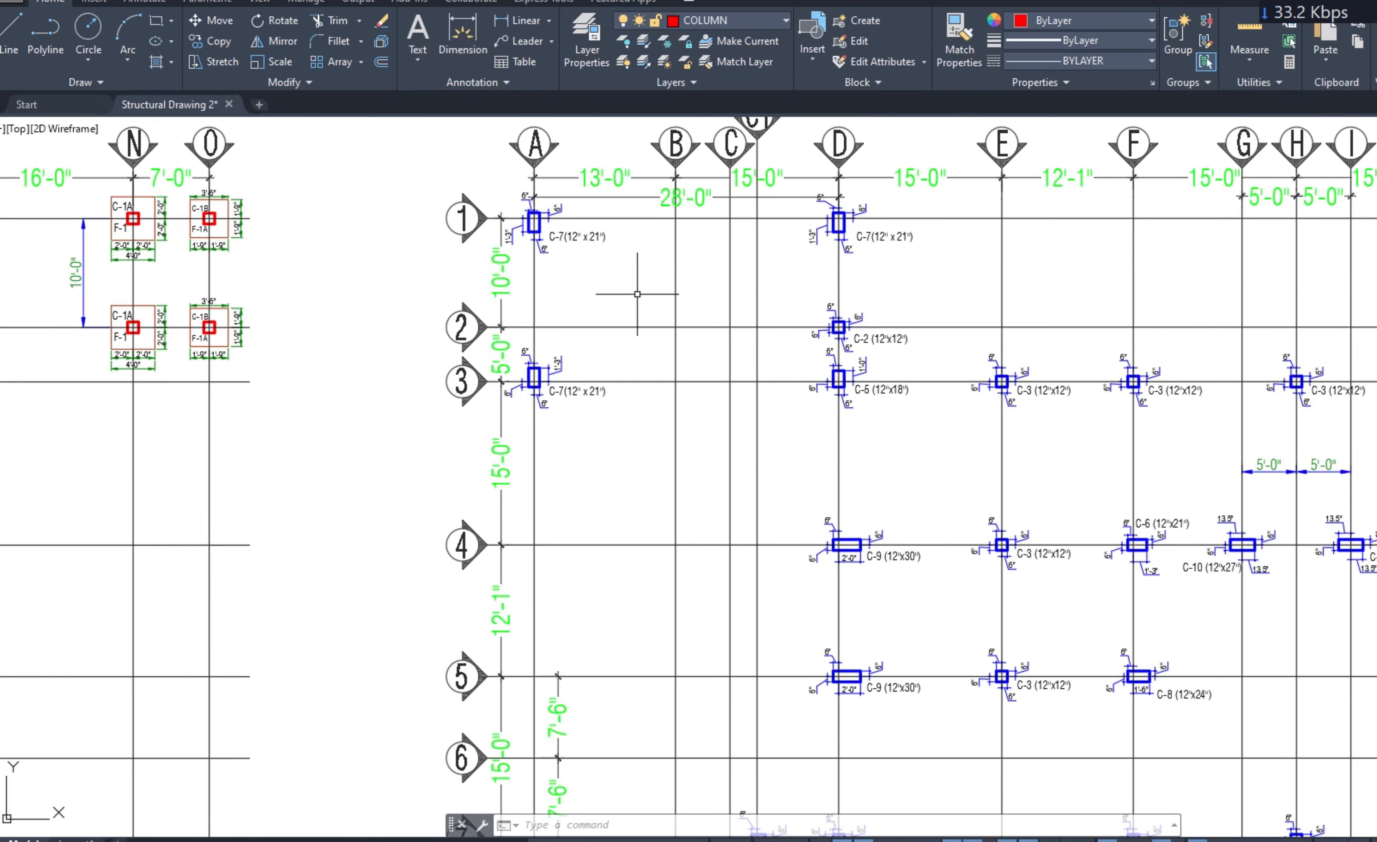
scroll(566, 244, "up", 4)
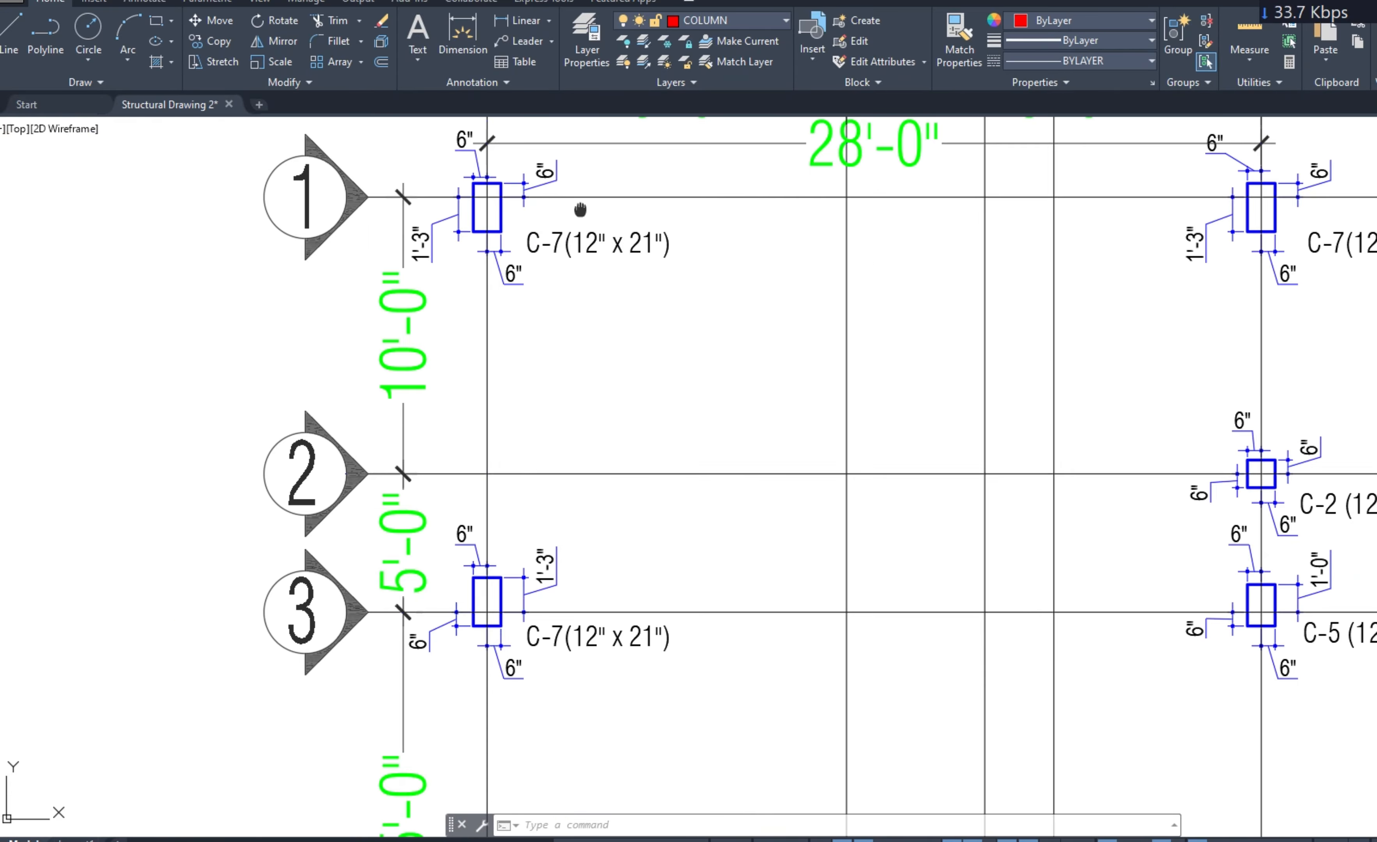
left_click_drag(580, 209, 619, 242)
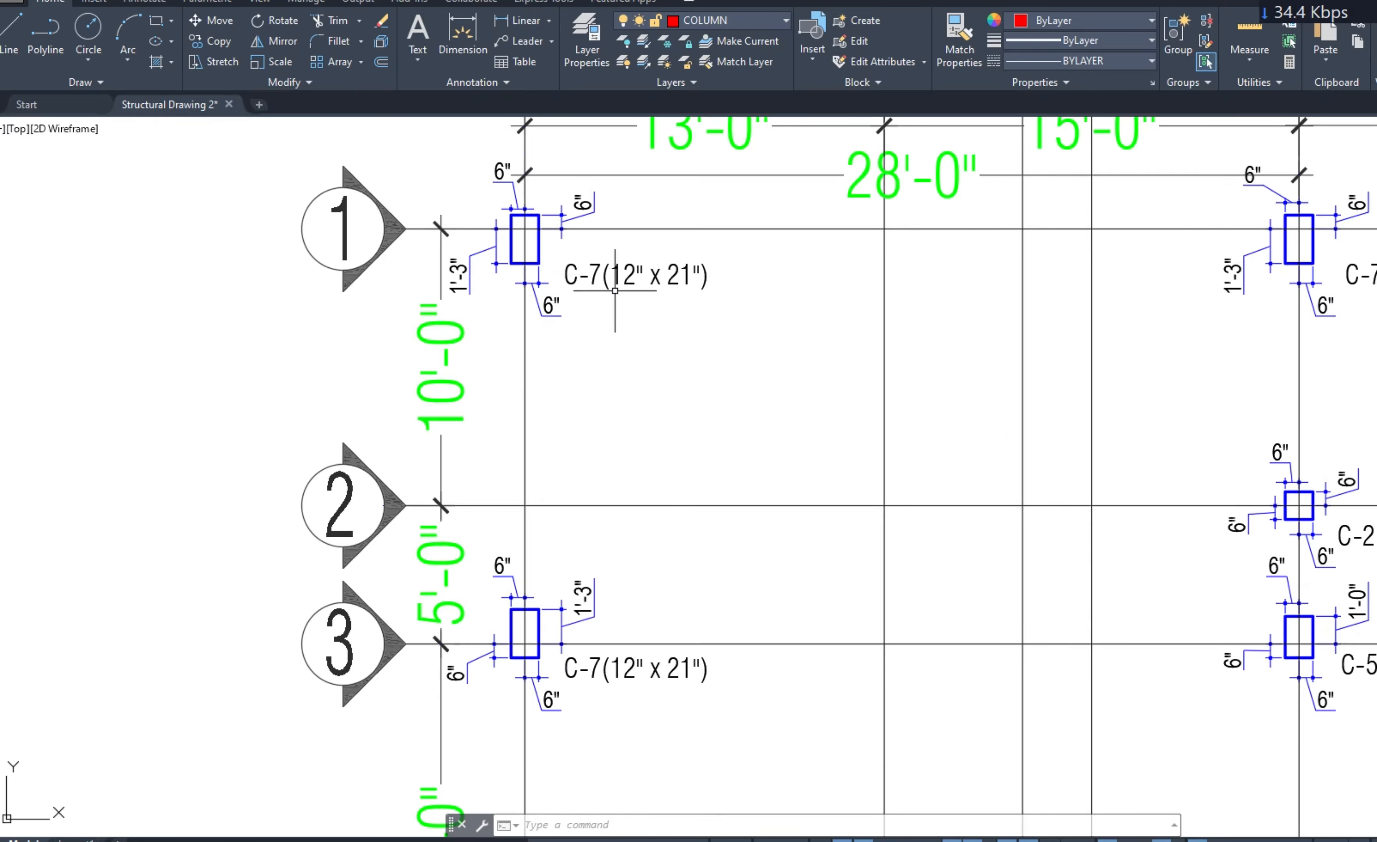
scroll(615, 290, "down", 8)
scroll(476, 185, "up", 7)
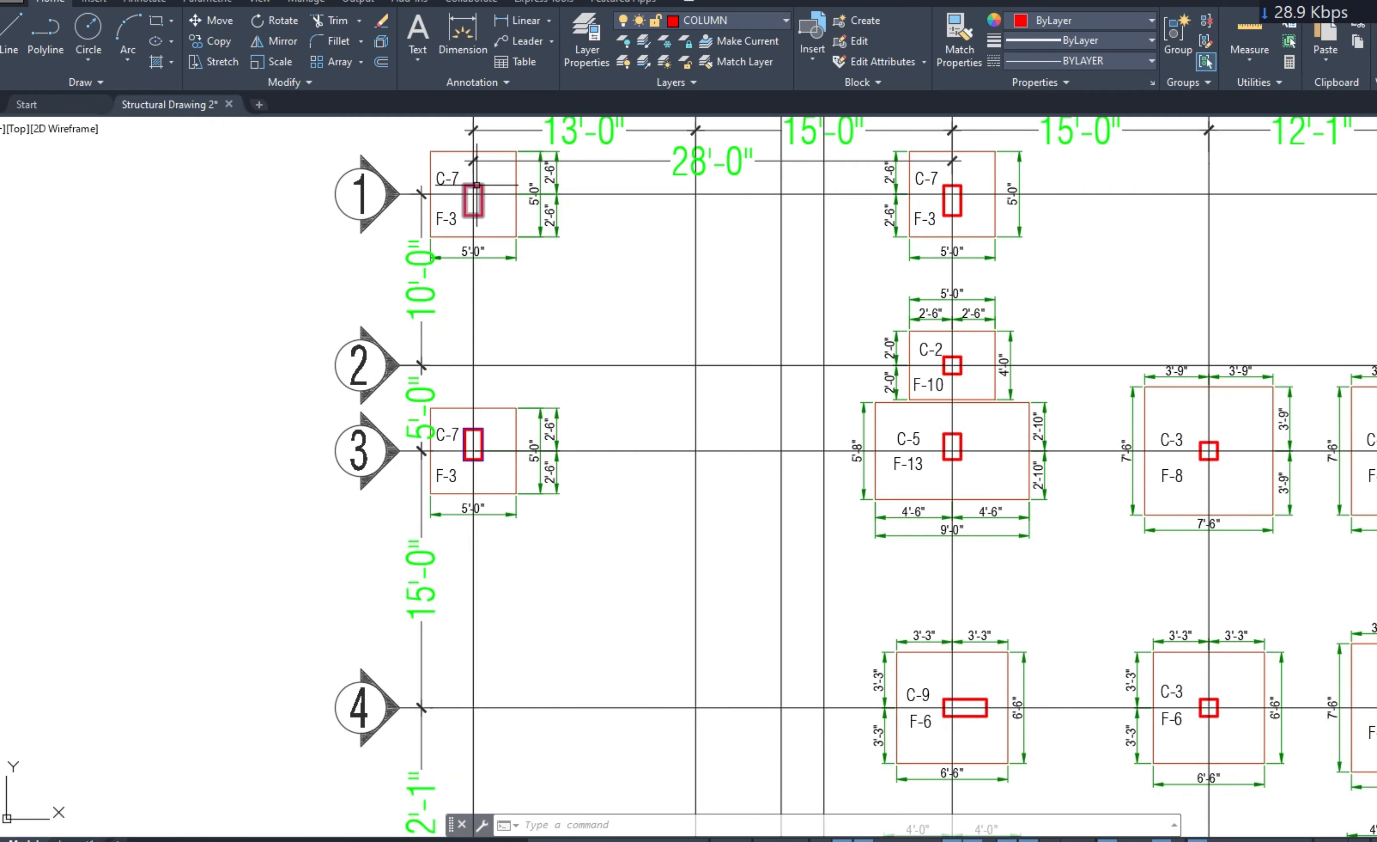
scroll(476, 184, "up", 3)
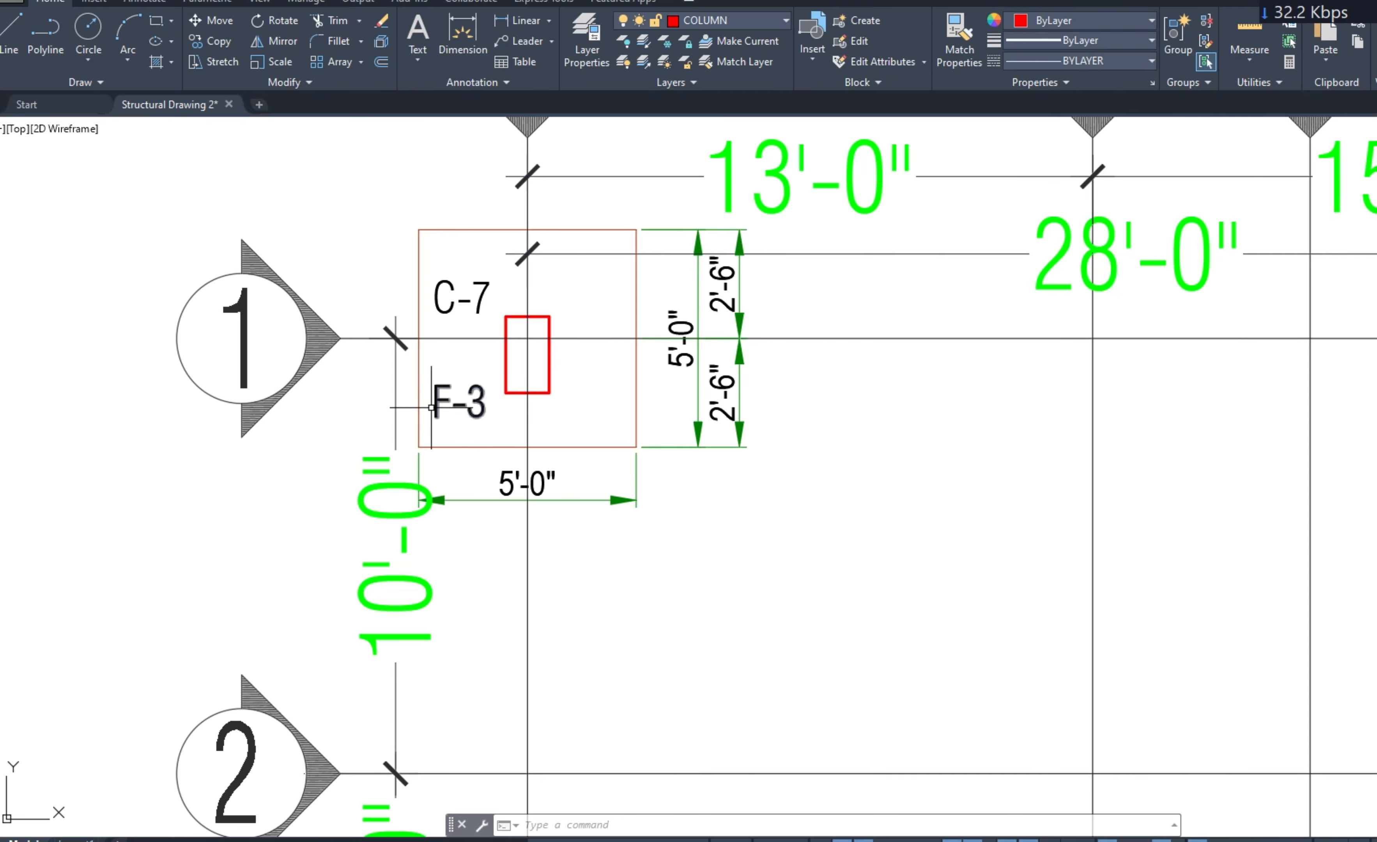
- Look up footing F-3's thickness in the AutoCAD footing schedule and set C7's footing thickness to 12" in Excel
scroll(514, 493, "down", 6)
left_click_drag(584, 606, 451, 200)
left_click_drag(552, 561, 420, 287)
scroll(811, 431, "up", 2)
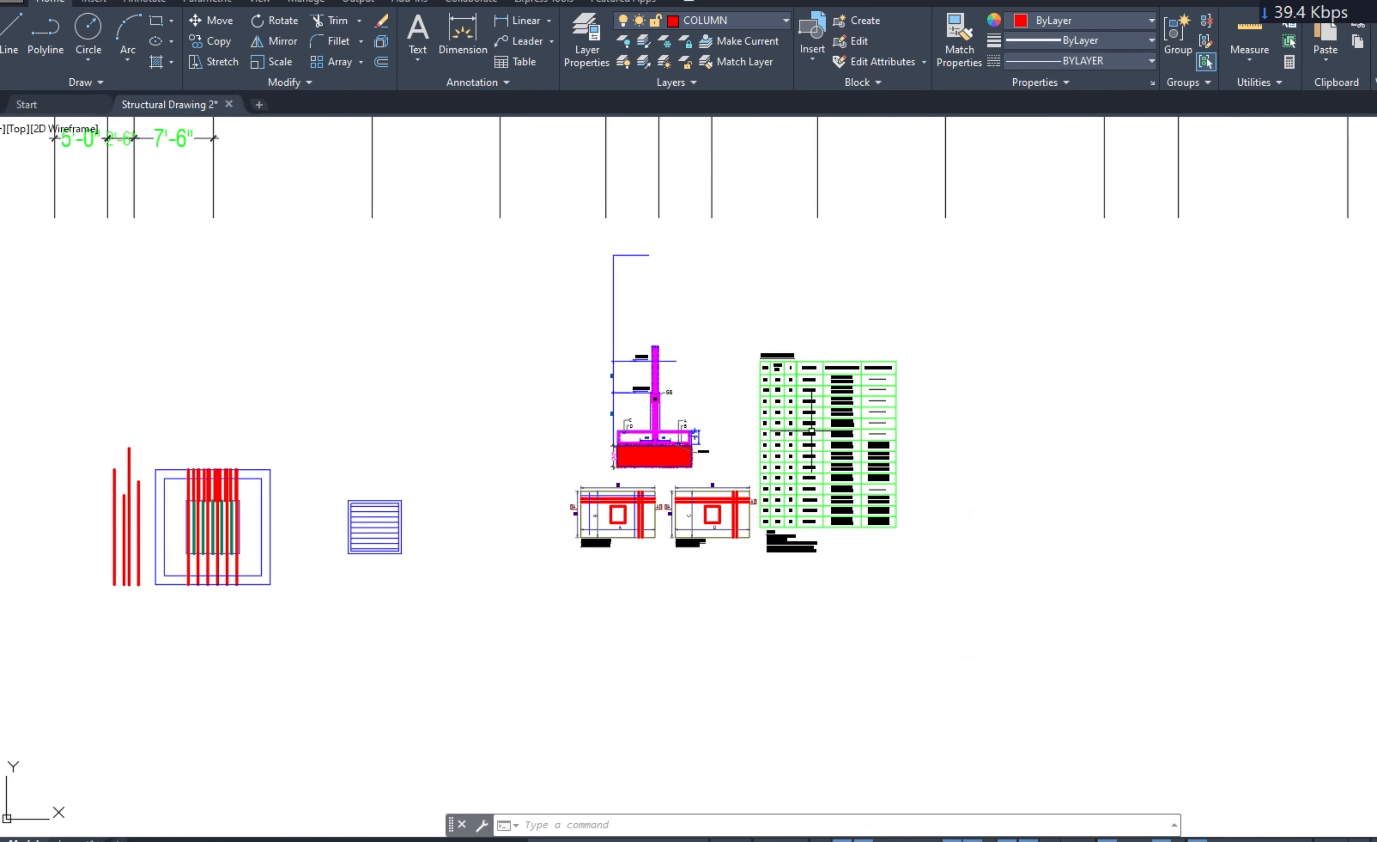
scroll(811, 431, "up", 6)
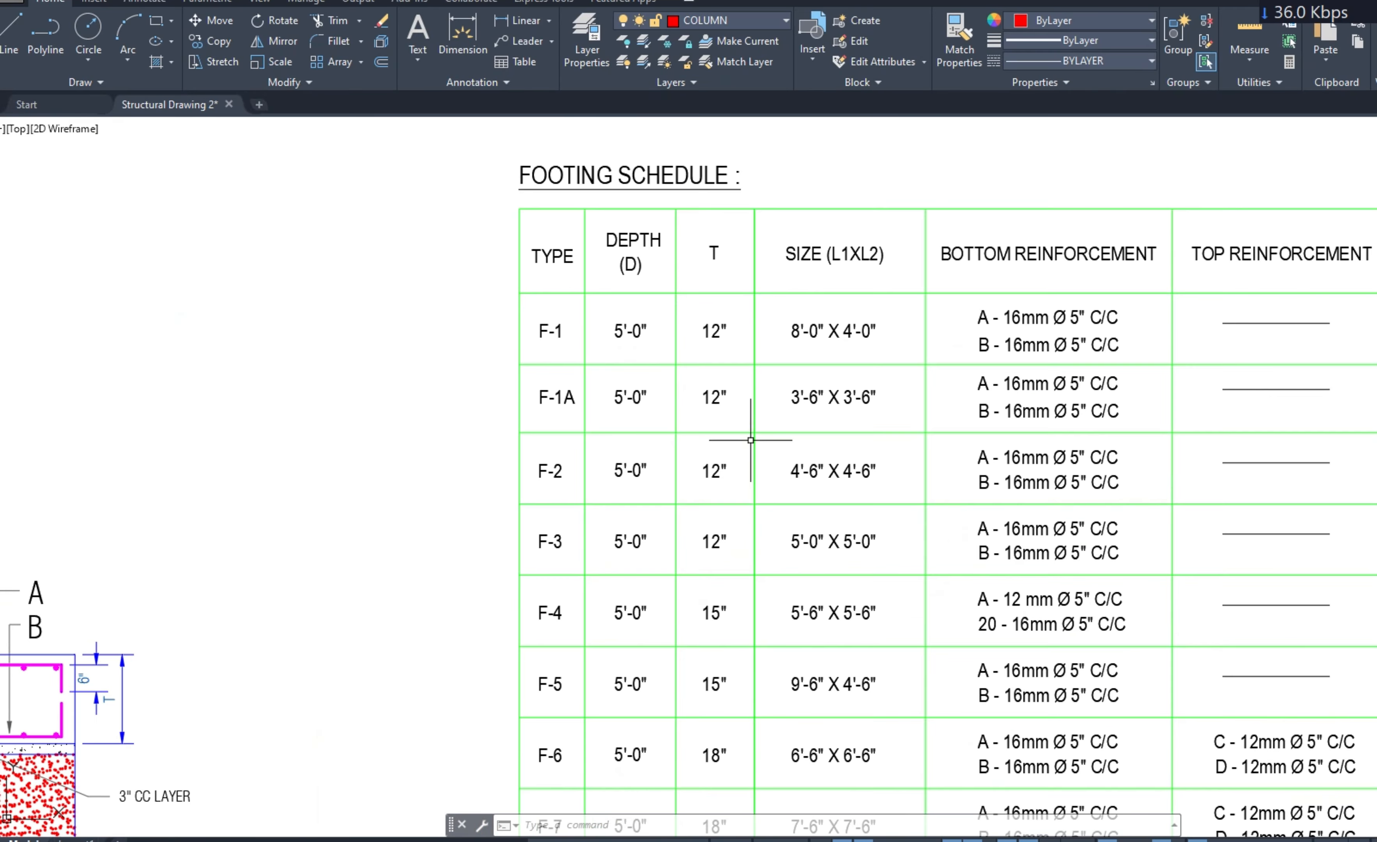
left_click(568, 840)
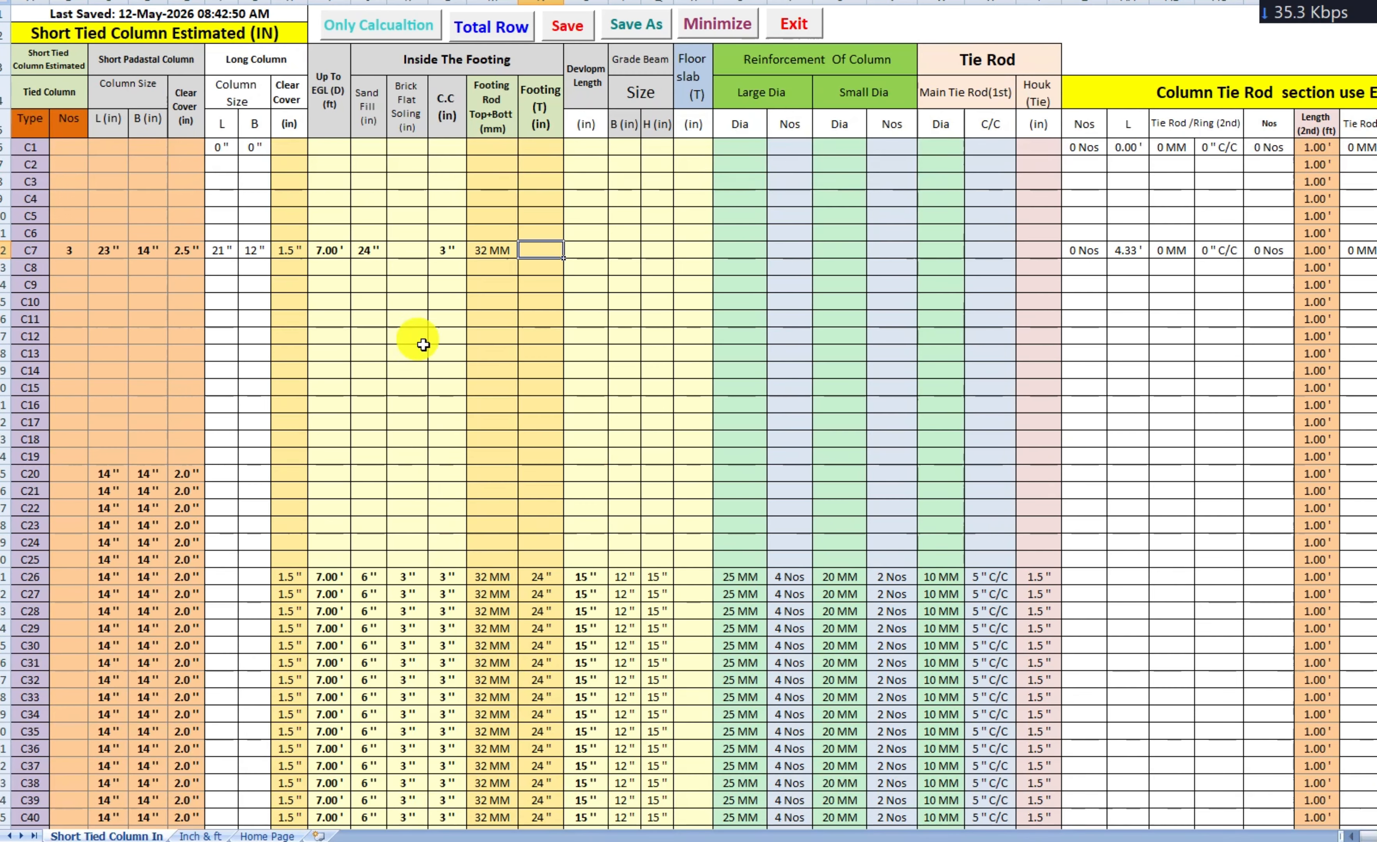
type("12")
left_click(491, 371)
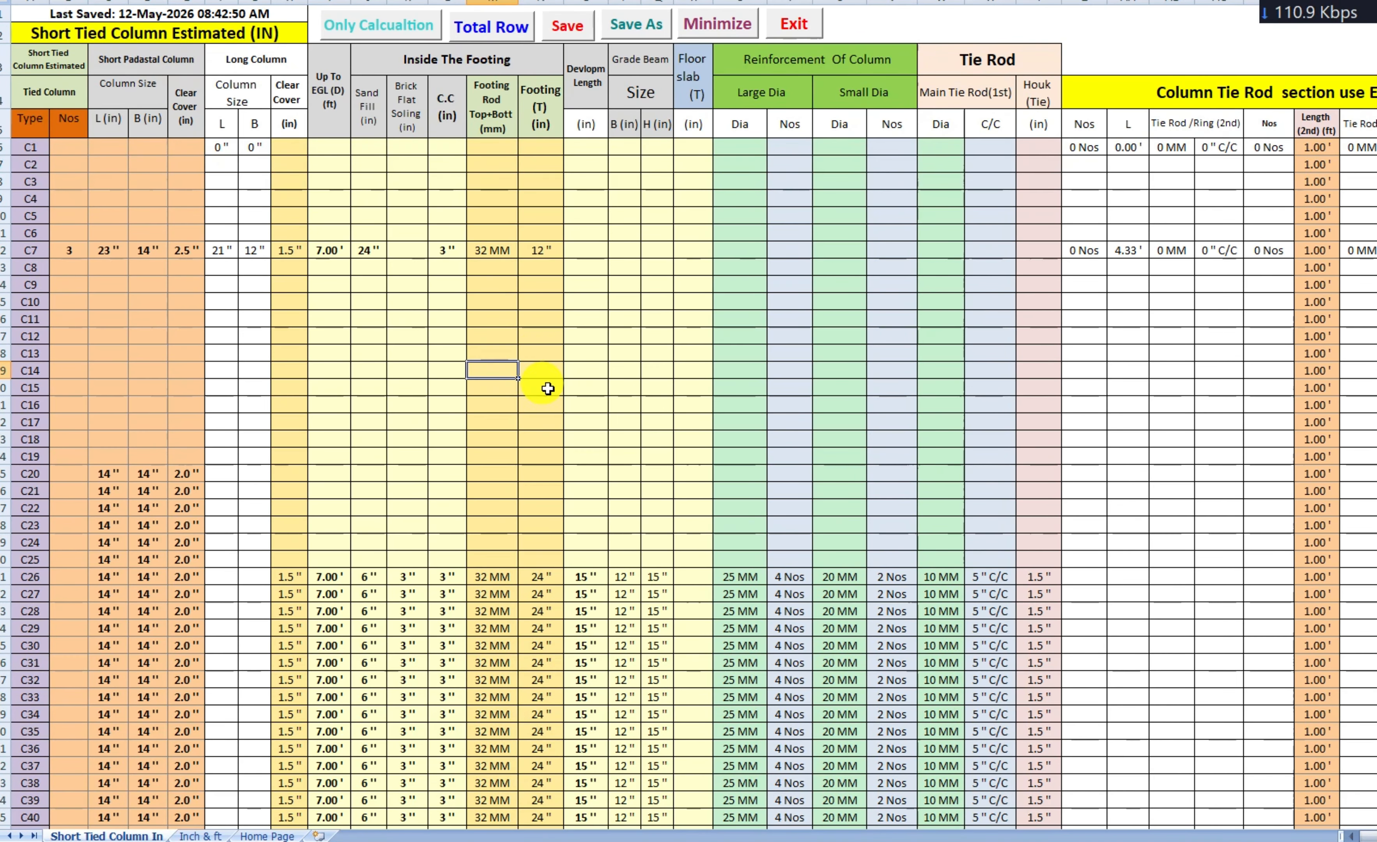
- Check the column bars' bottom bend length in the AutoCAD footing section and set C7's development length to 15" in Excel
left_click(579, 251)
left_click(882, 840)
scroll(629, 414, "up", 5)
left_click(638, 453)
key("Escape")
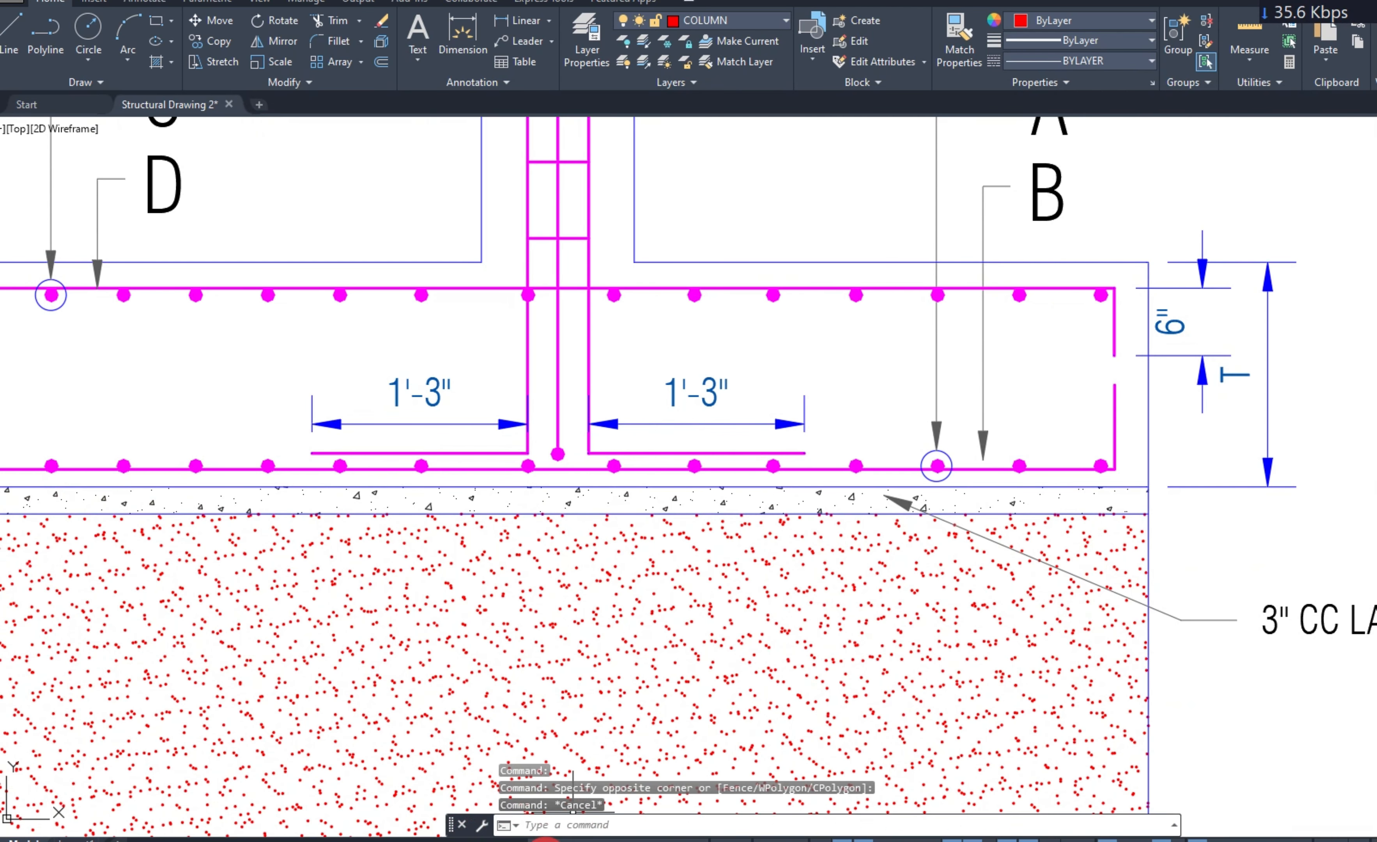
left_click(545, 839)
type("15")
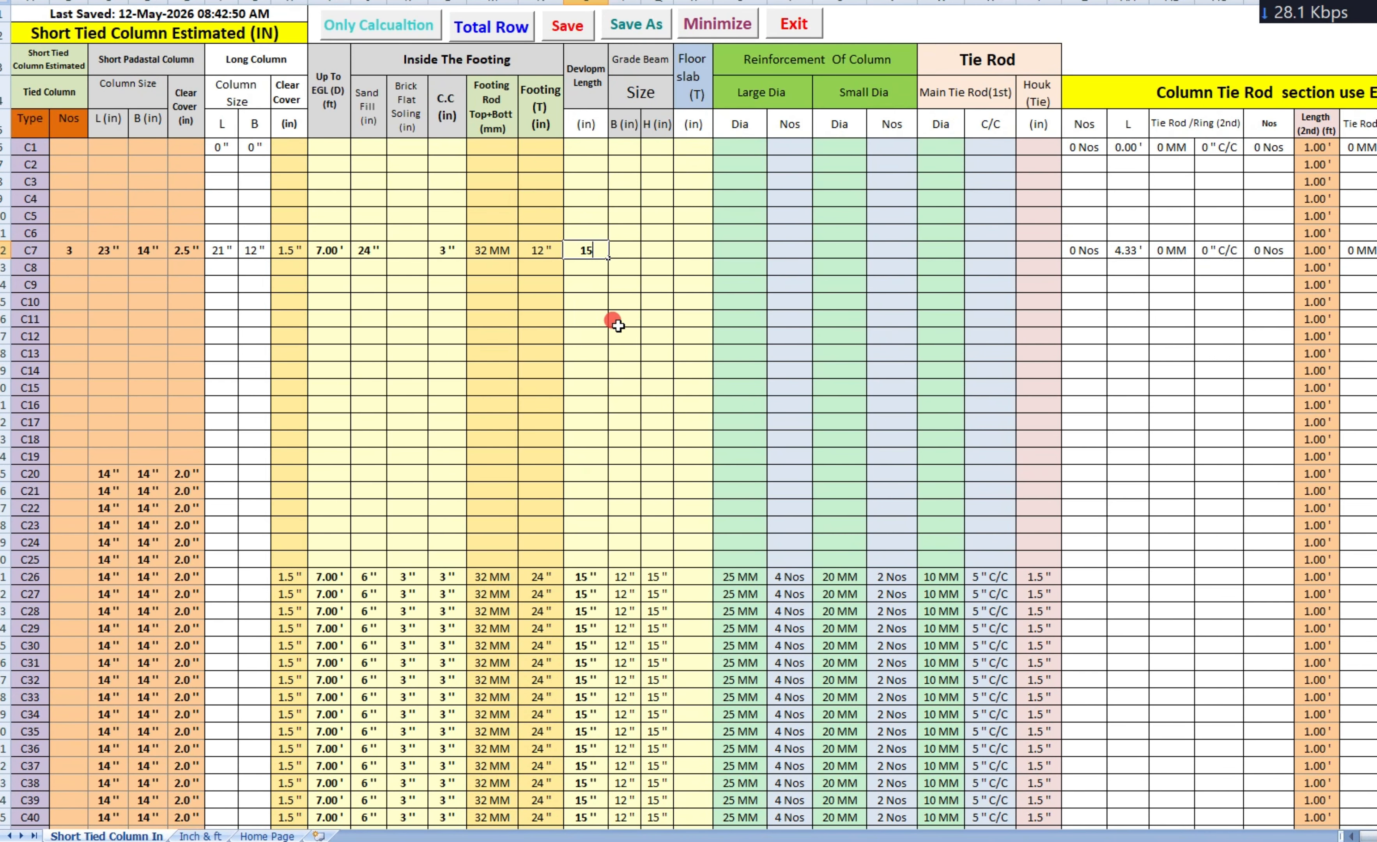
left_click(617, 325)
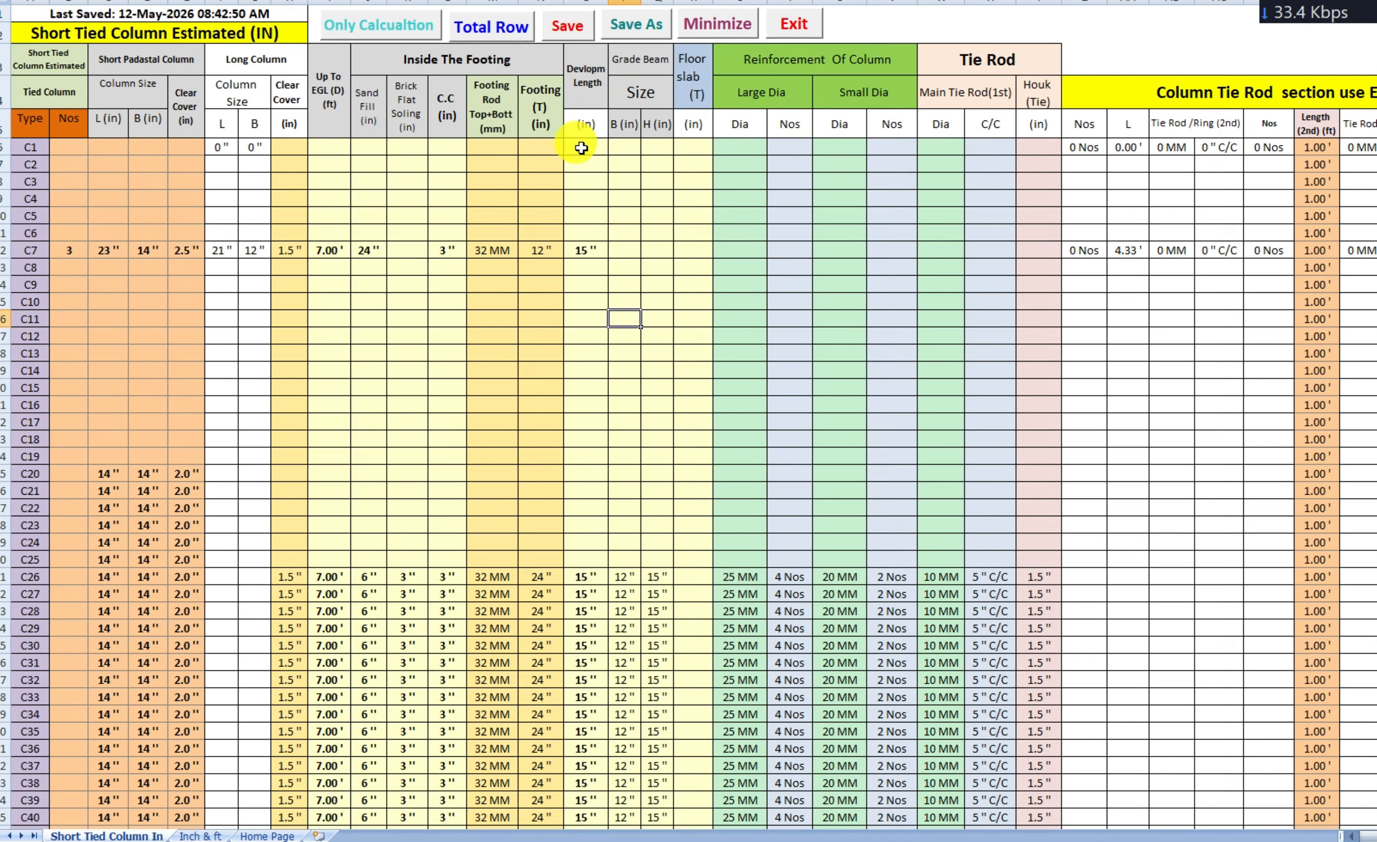
left_click(583, 251)
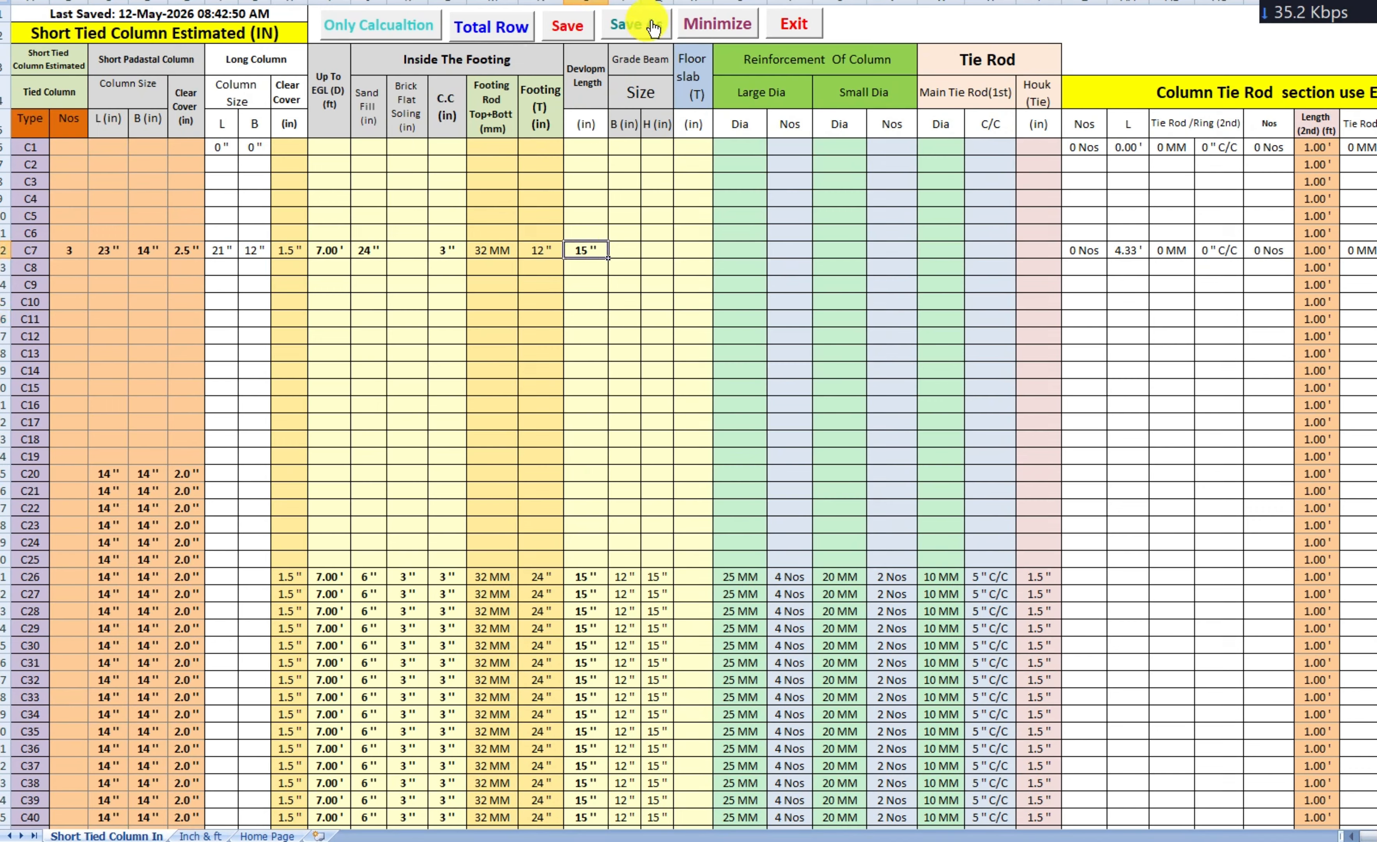
- Set C7's grade beam size to B 12" and H 21"
left_click(624, 250)
type("12")
left_click(657, 250)
type("21")
- Examine the AutoCAD structural details for C7's floor slab thickness entry
left_click(694, 248)
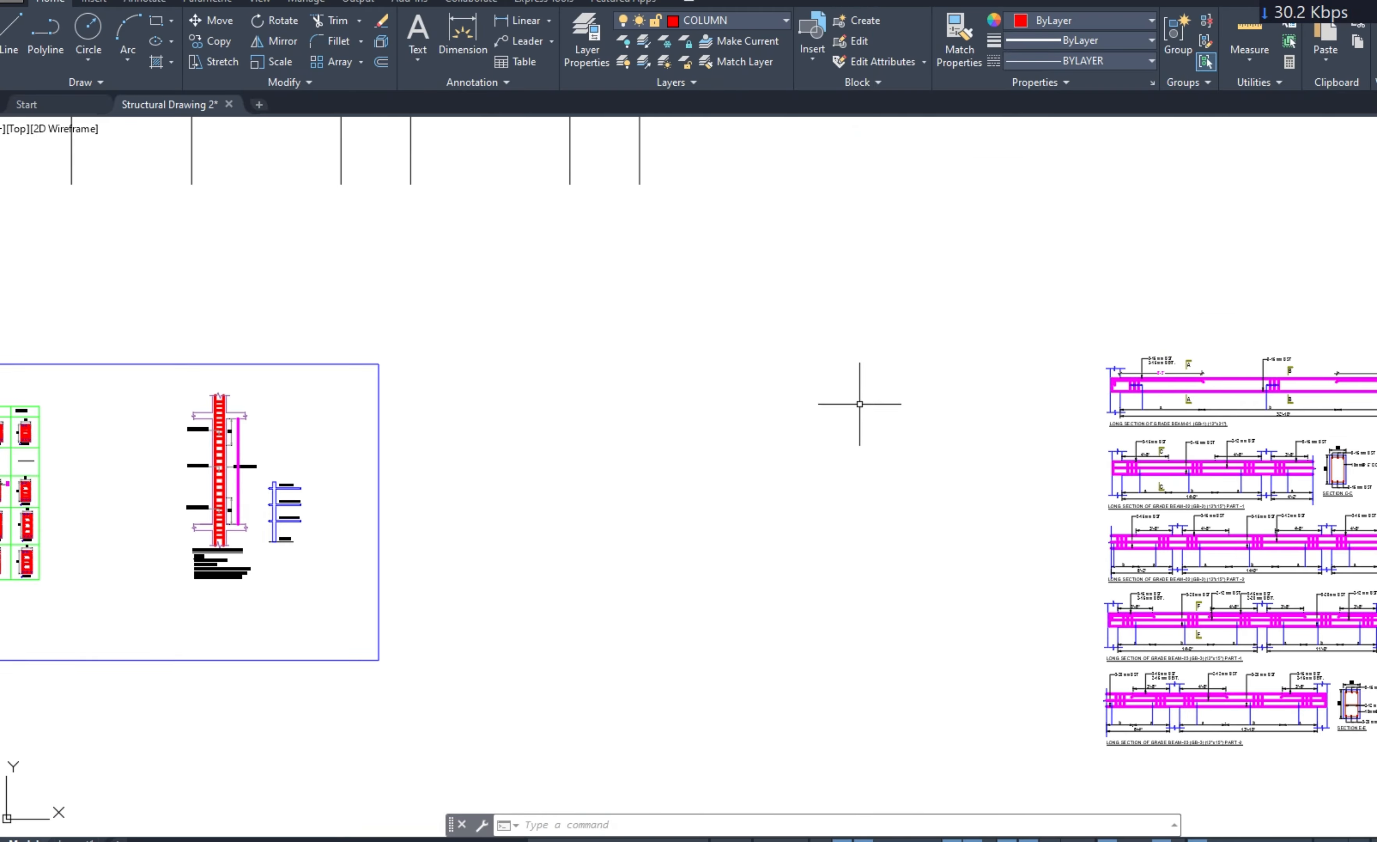
scroll(861, 400, "down", 3)
scroll(860, 399, "up", 2)
scroll(381, 406, "up", 12)
left_click_drag(462, 329, 717, 547)
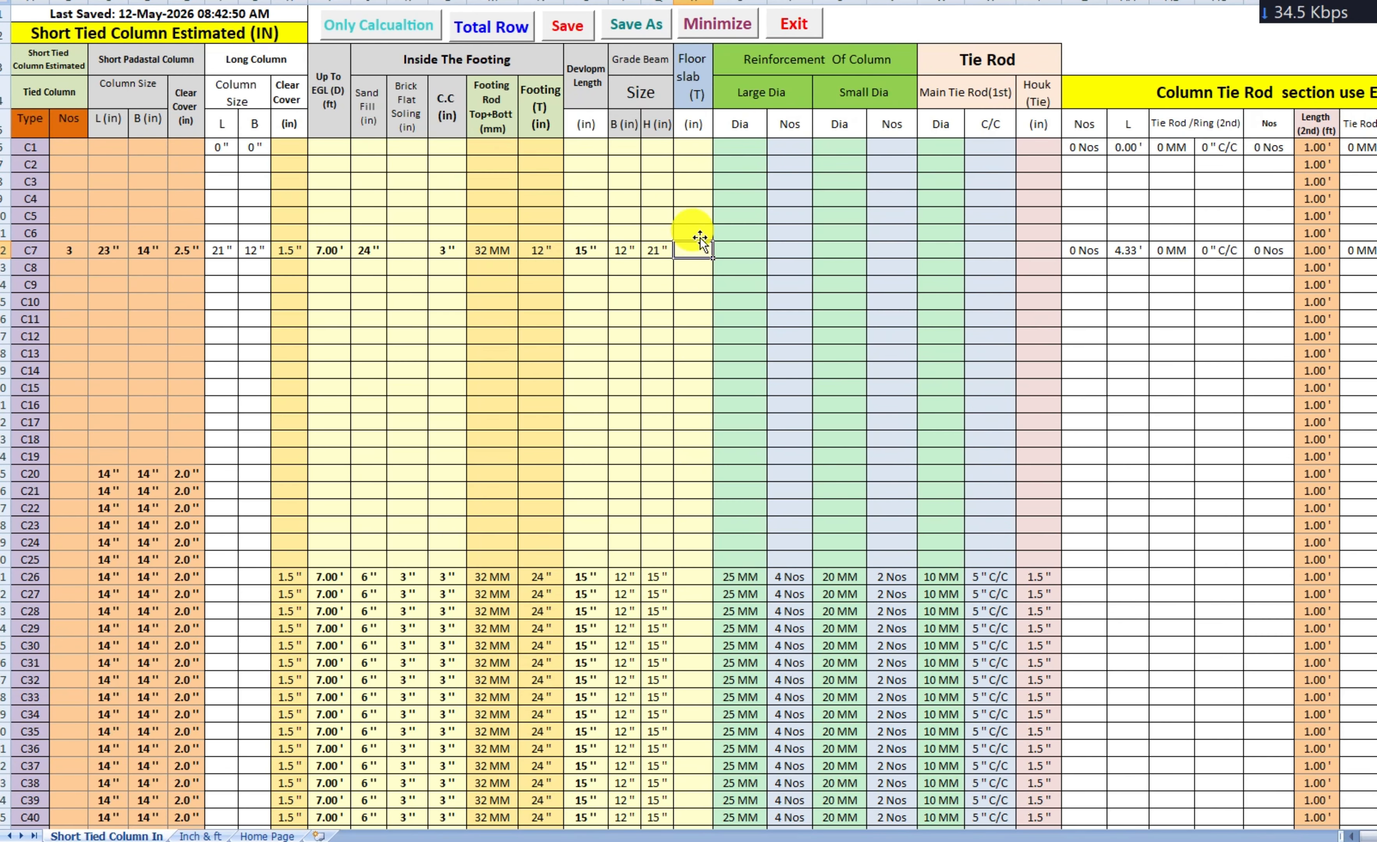
- Look up C7's main bar diameter and count in the AutoCAD column reinforcement schedule for the Large Dia and Small Dia entries
left_click(740, 250)
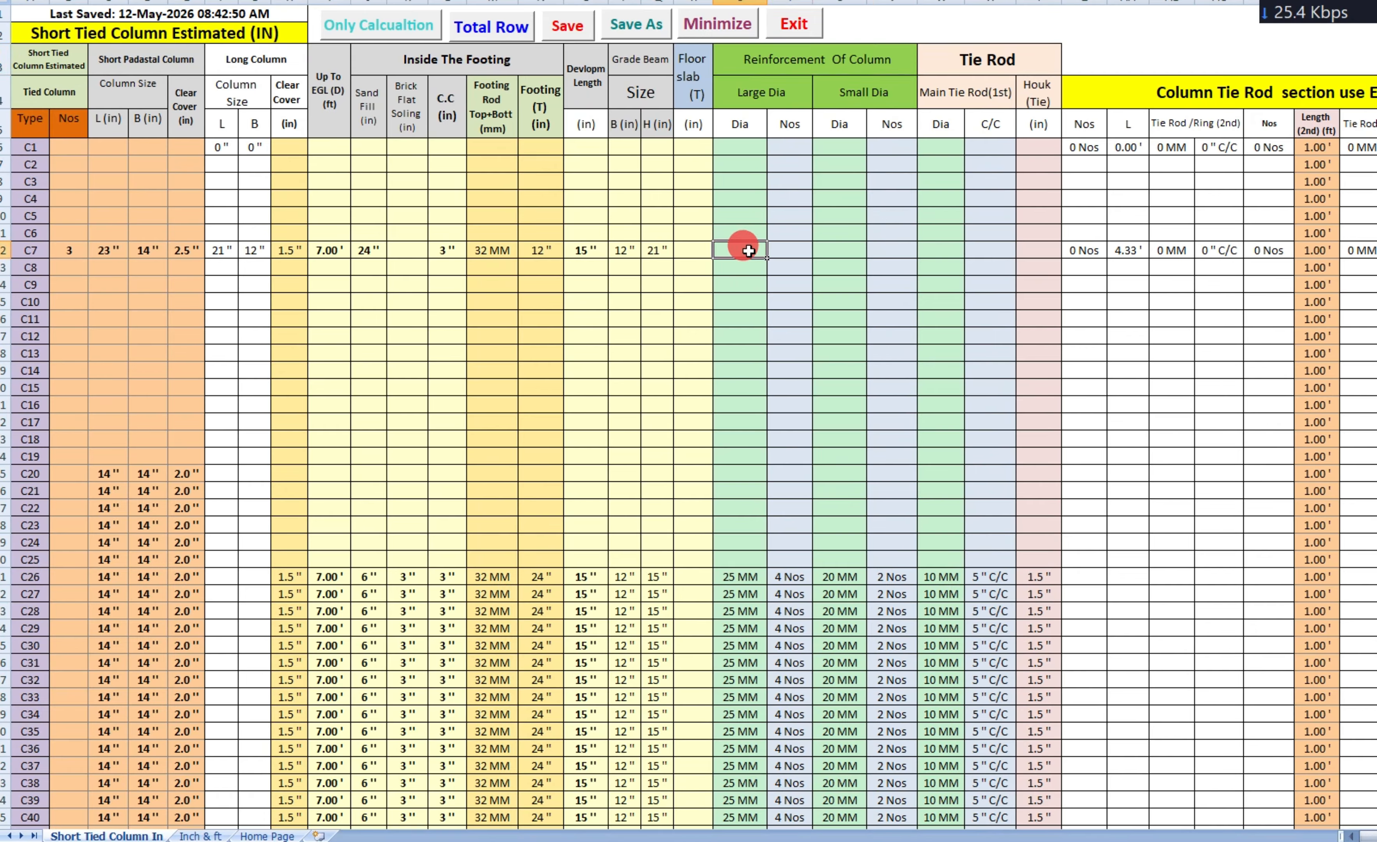
left_click(763, 100)
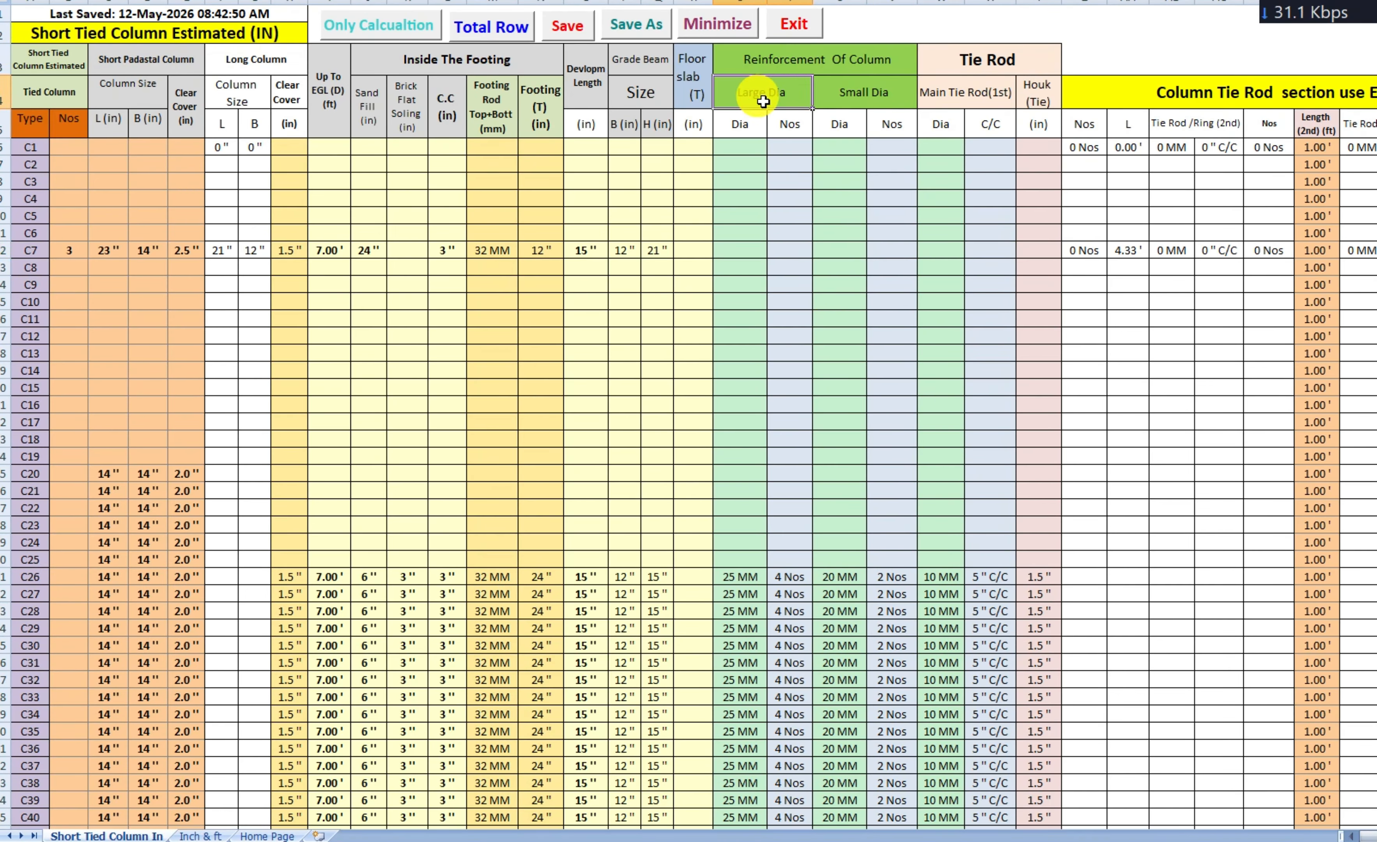
left_click(738, 249)
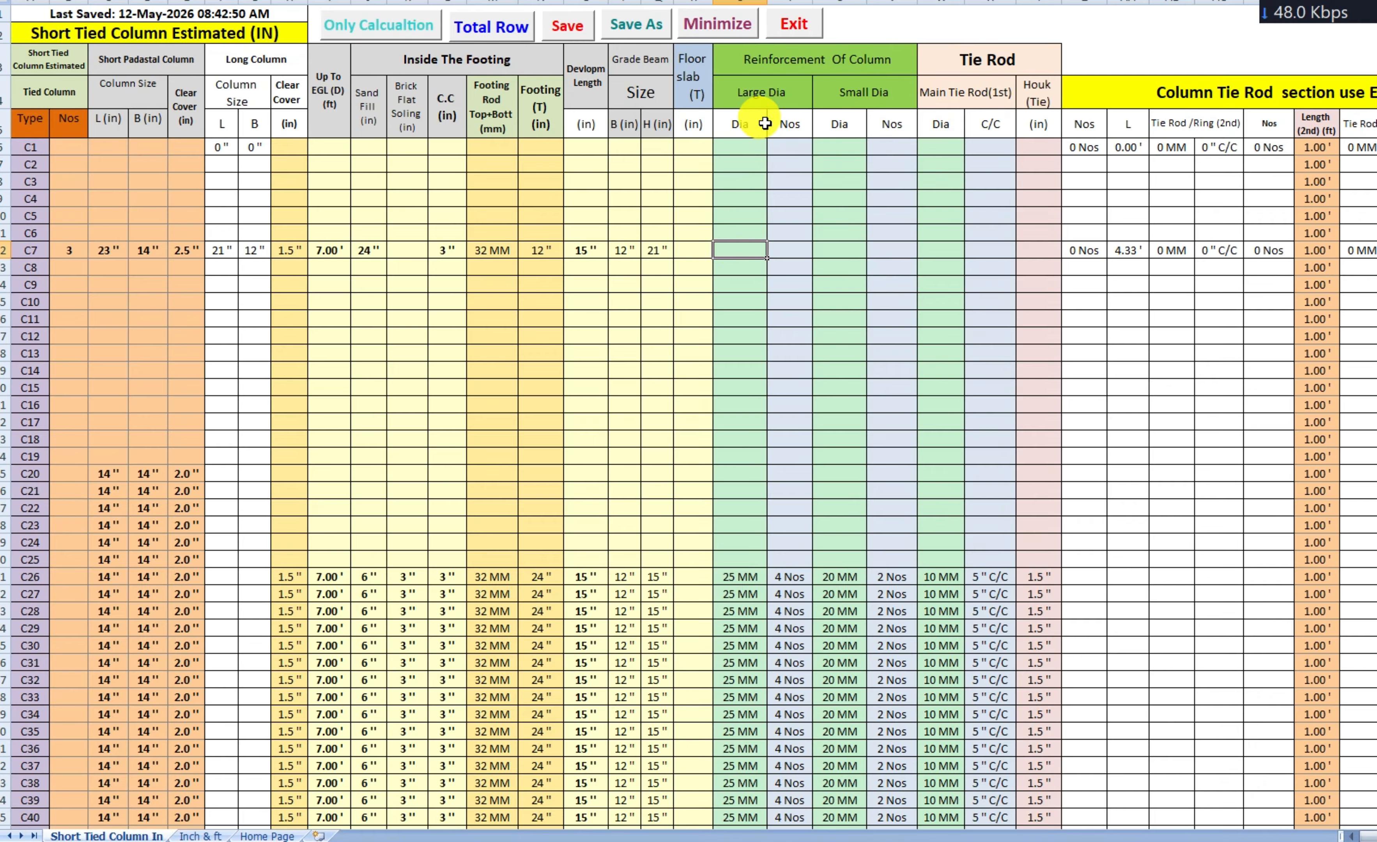
left_click(866, 91)
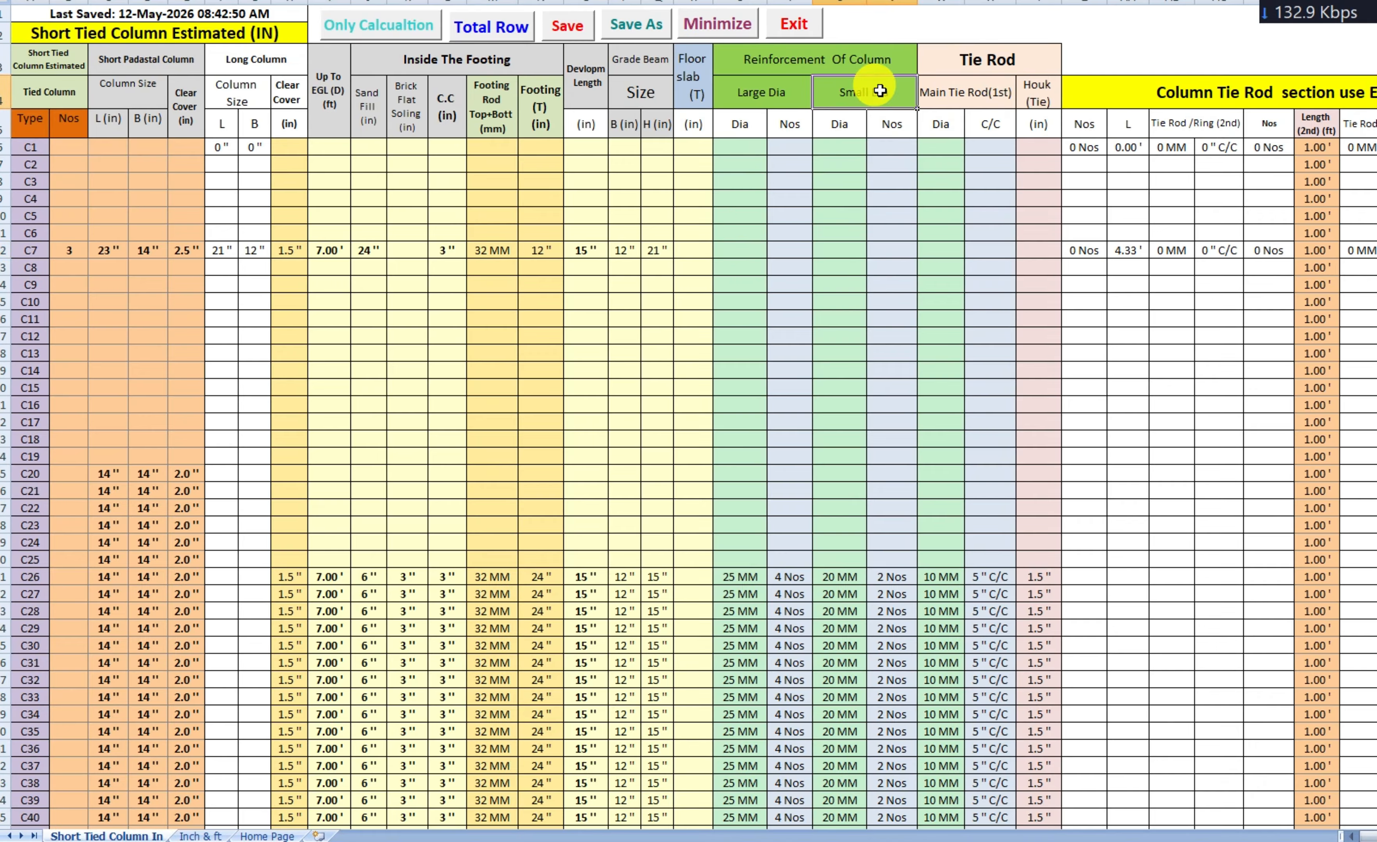
left_click(739, 244)
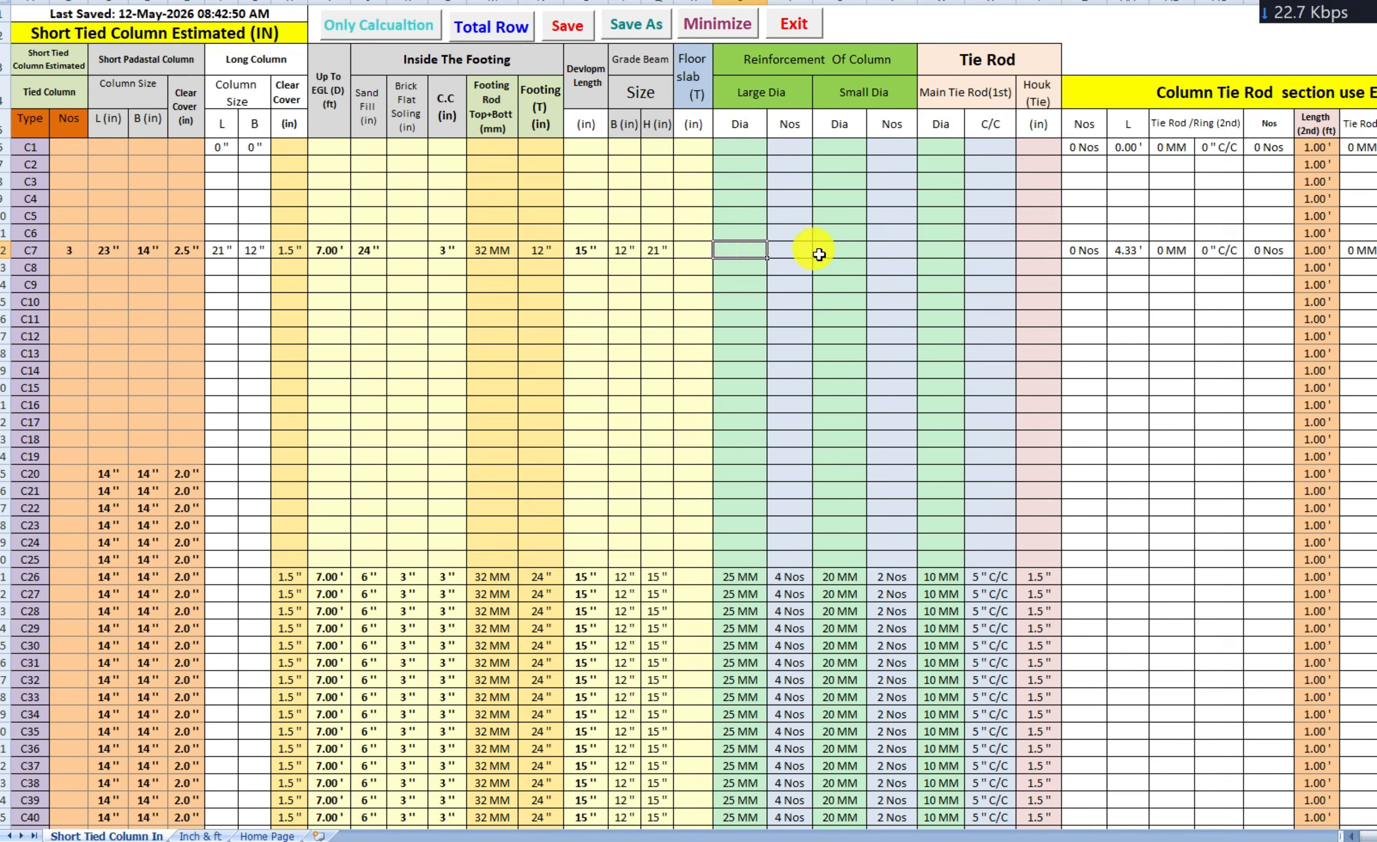
left_click(920, 840)
scroll(934, 553, "down", 10)
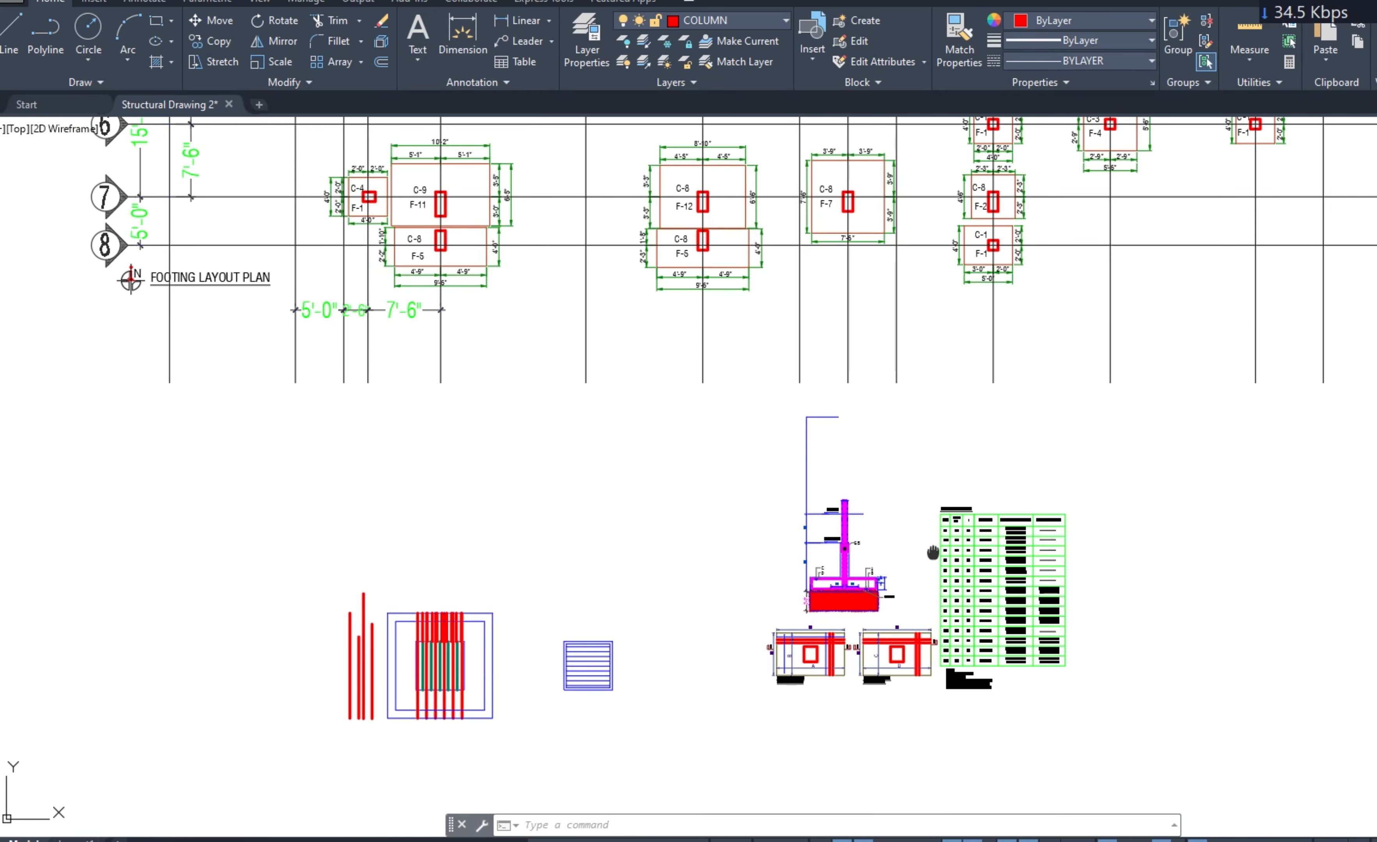
left_click_drag(934, 553, 267, 427)
scroll(1075, 445, "down", 5)
left_click_drag(1076, 446, 316, 437)
scroll(643, 515, "up", 10)
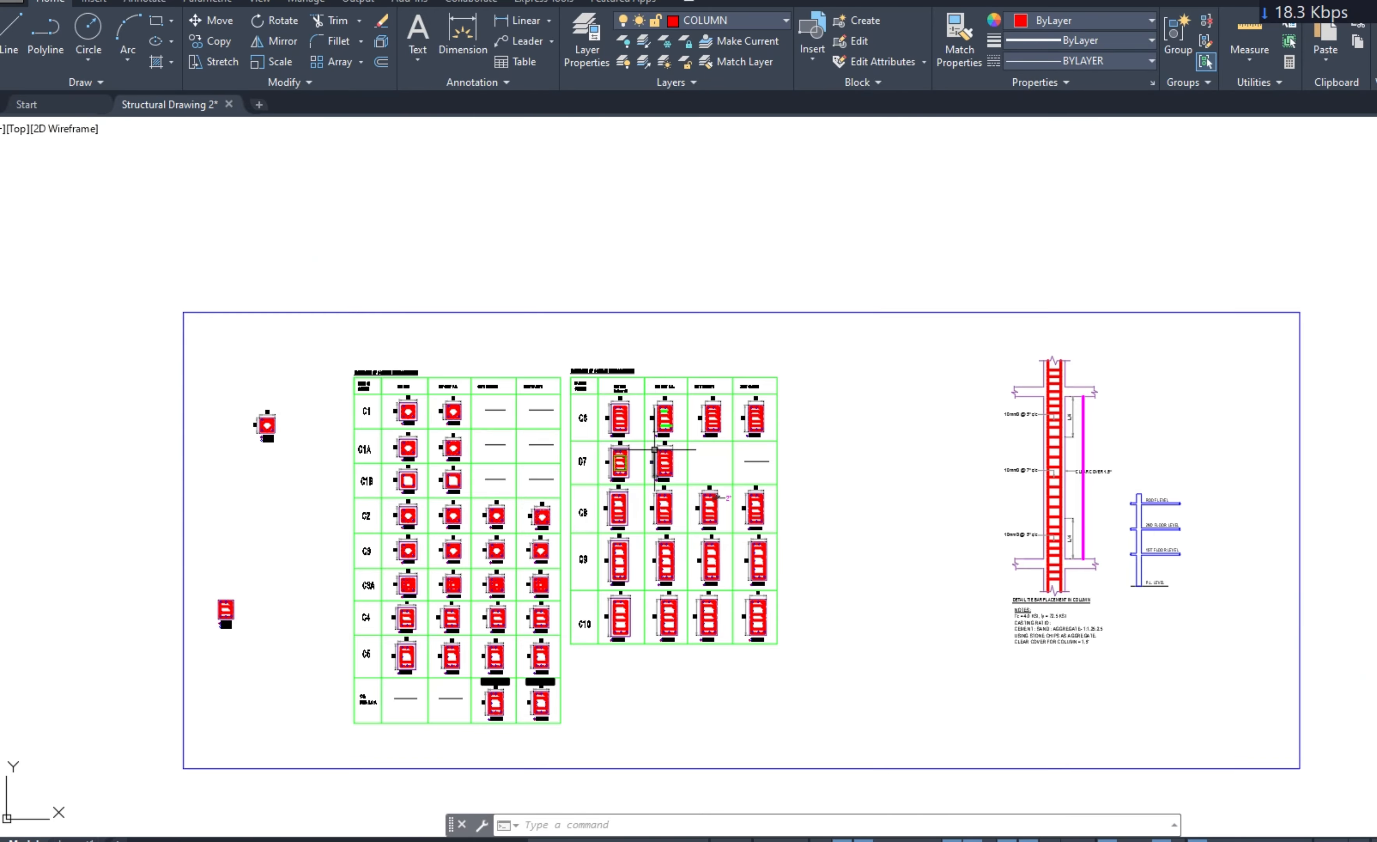
scroll(414, 643, "up", 3)
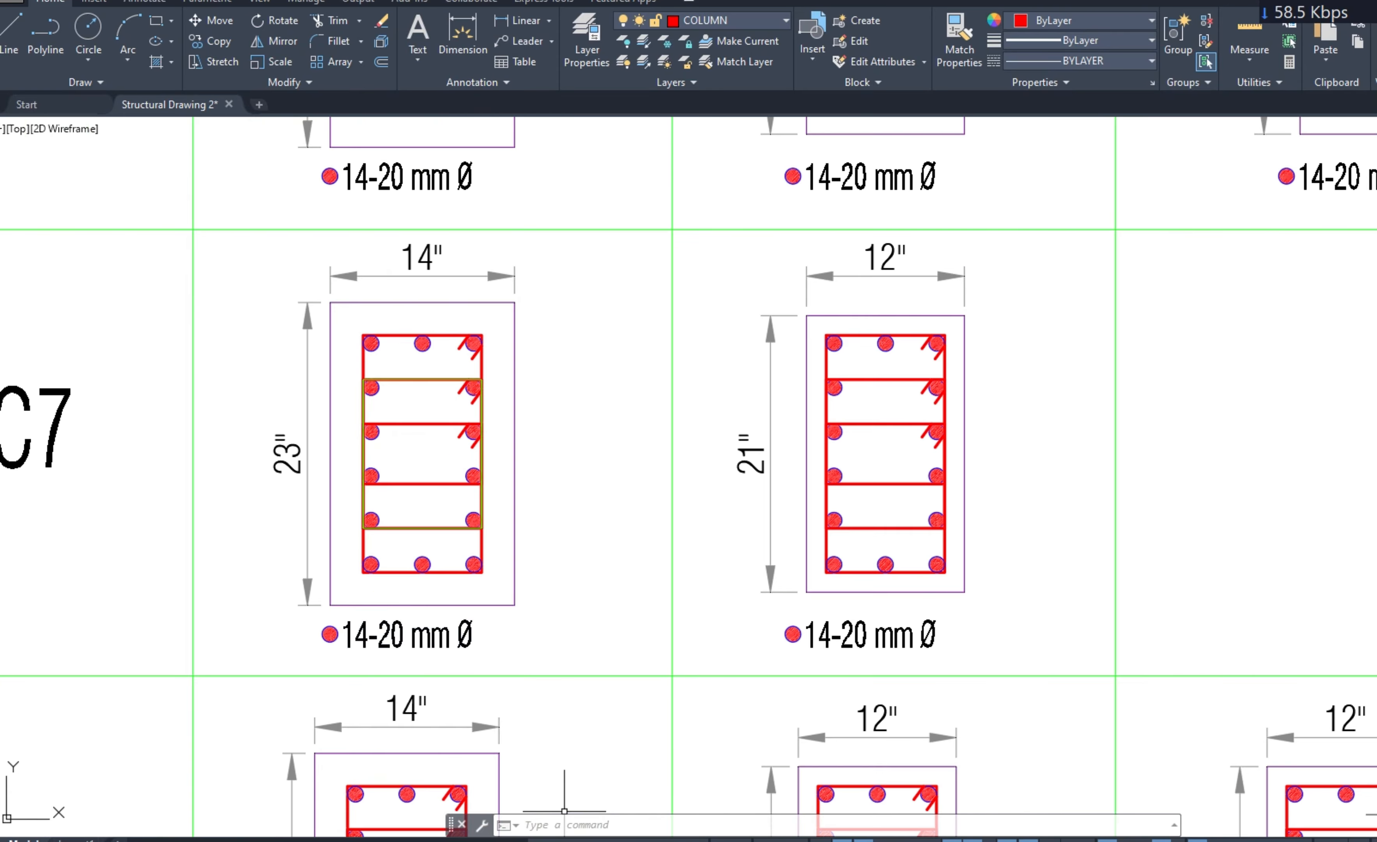
- Switch to Excel and set C7's Large Dia reinforcement to 20 mm diameter with 14 Nos, leaving Small Dia empty
left_click(565, 841)
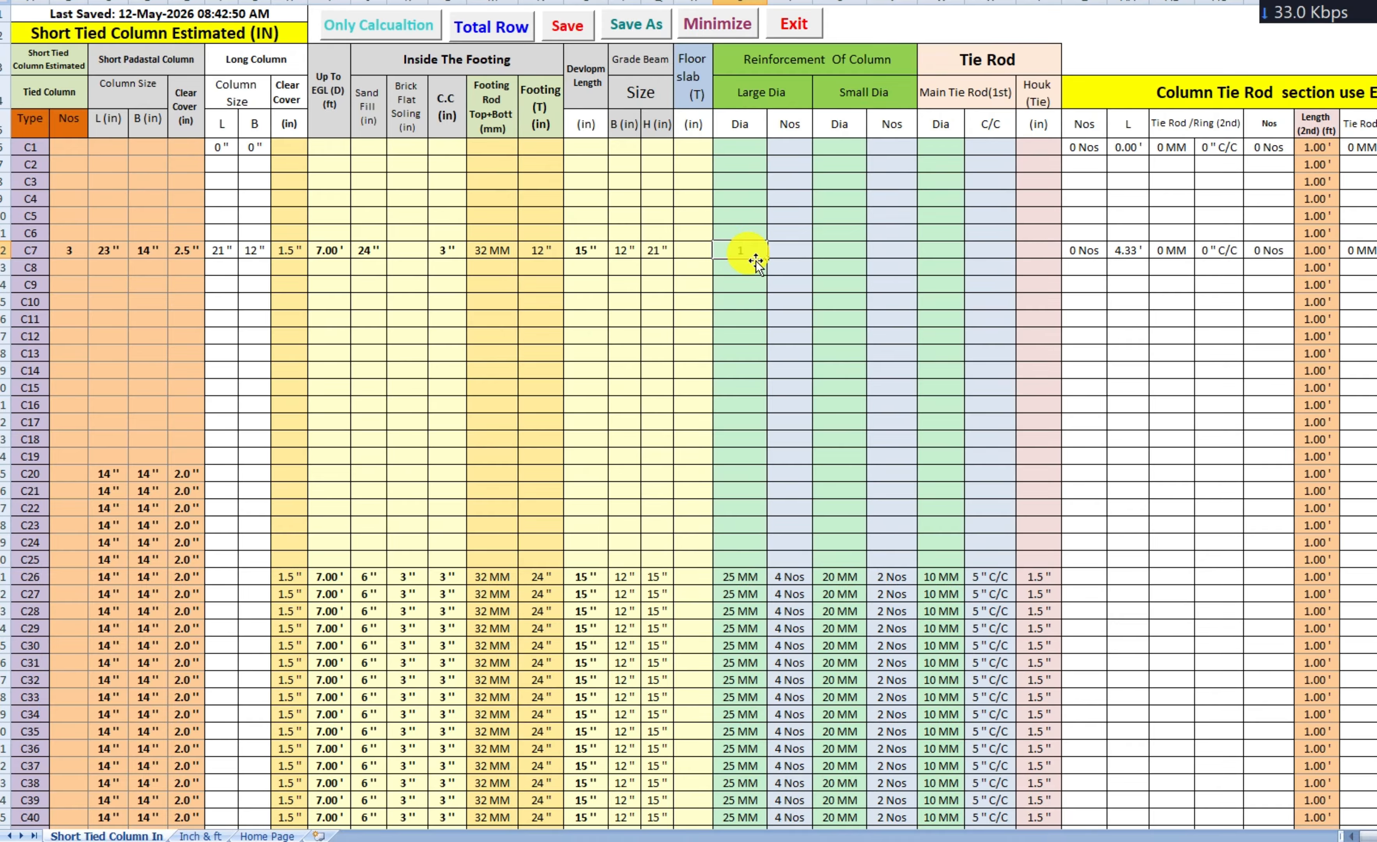
type("20")
left_click(790, 255)
type("14")
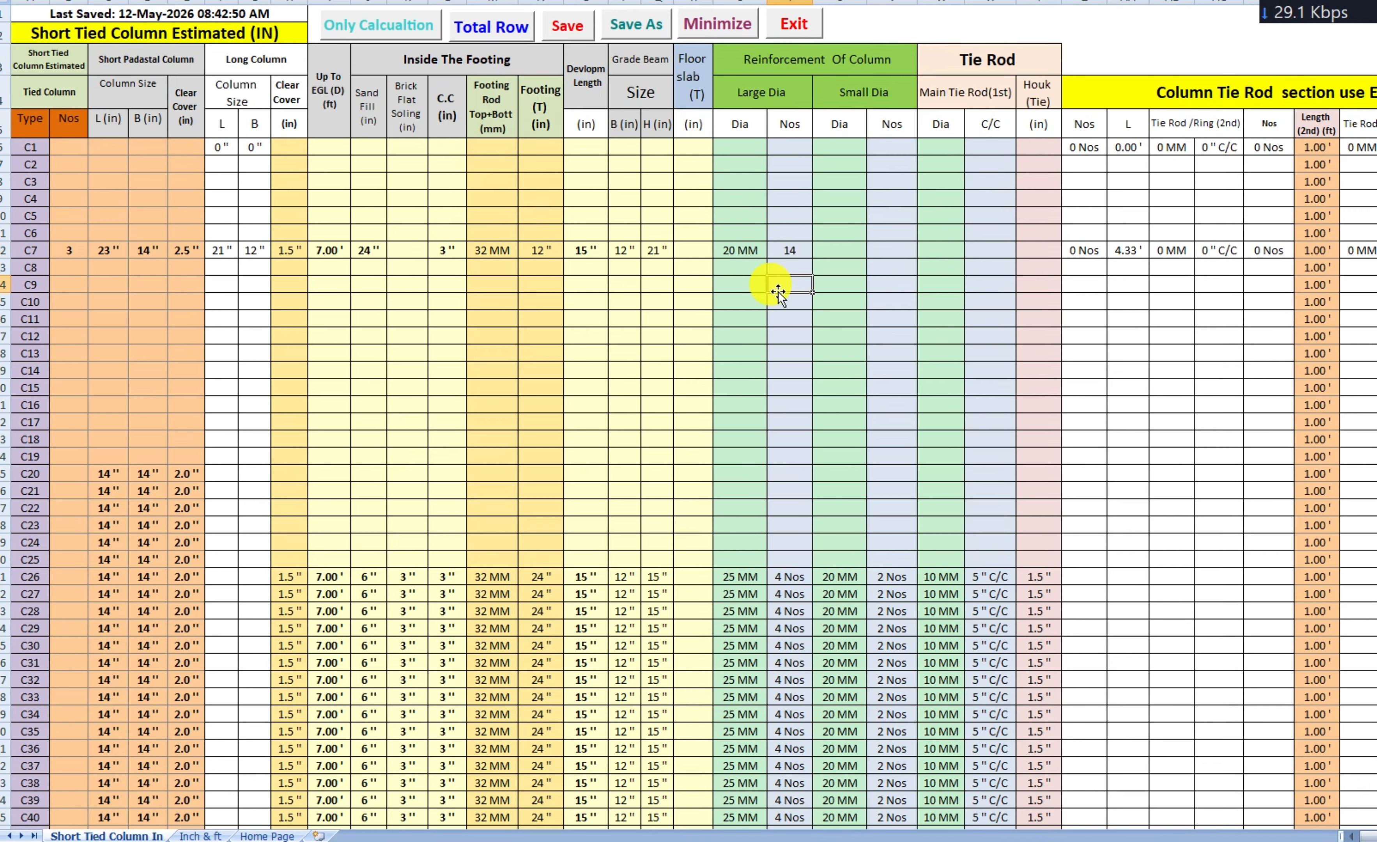
left_click(789, 288)
left_click(836, 252)
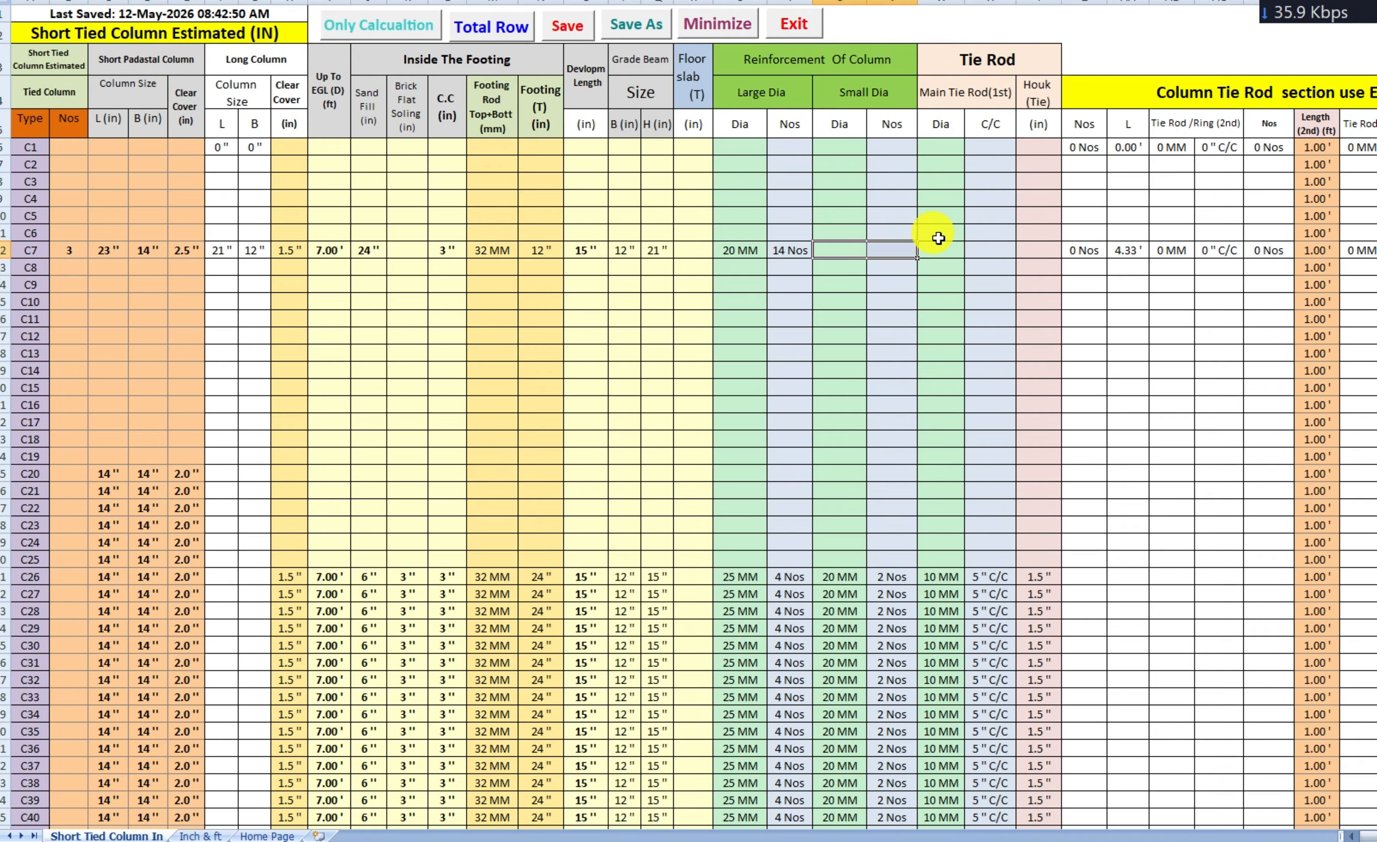
- Check the tie bar placement detail in AutoCAD and set C7's main tie rod in Excel to 10 mm diameter at 5" C/C
left_click(938, 250)
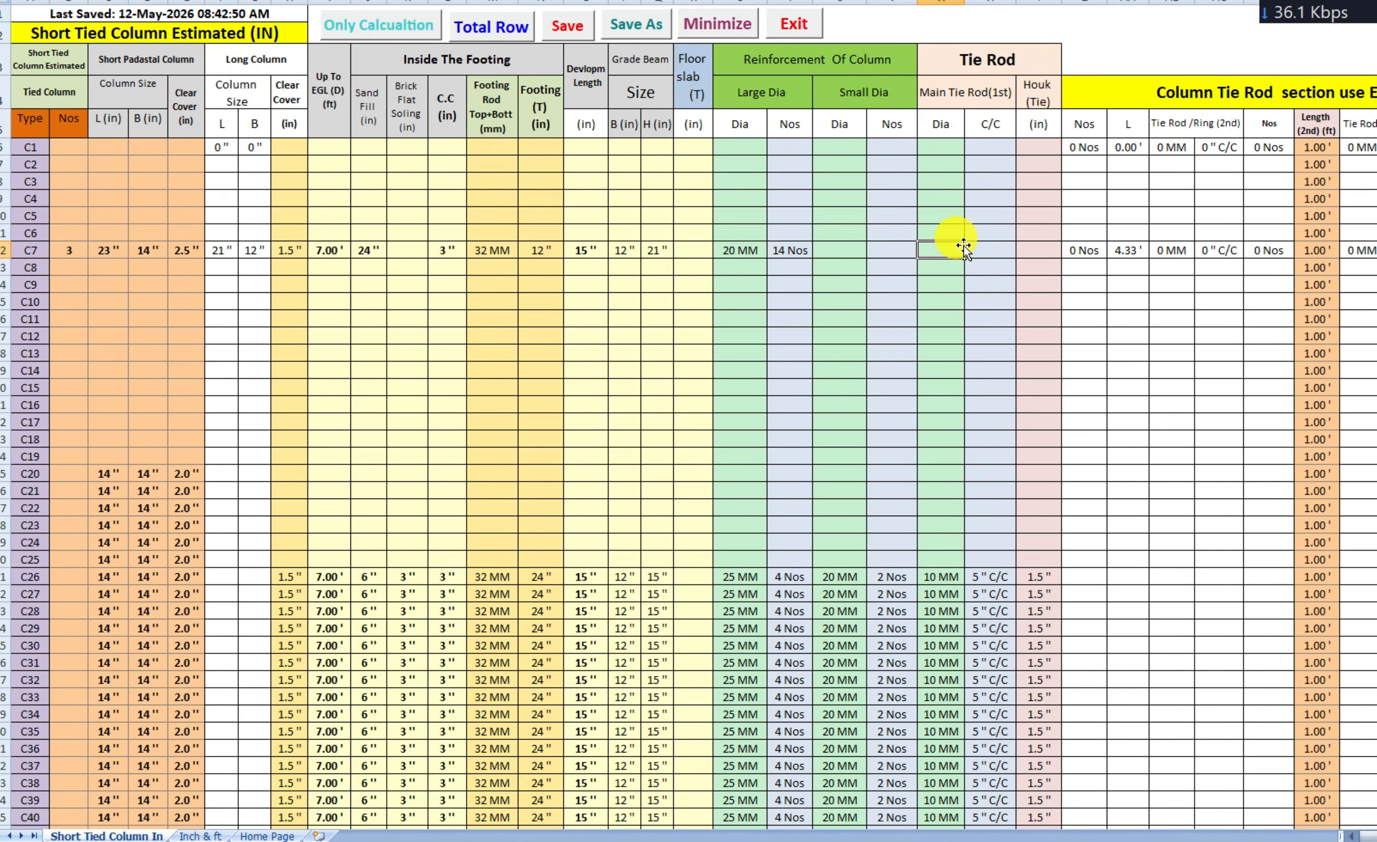
left_click(943, 841)
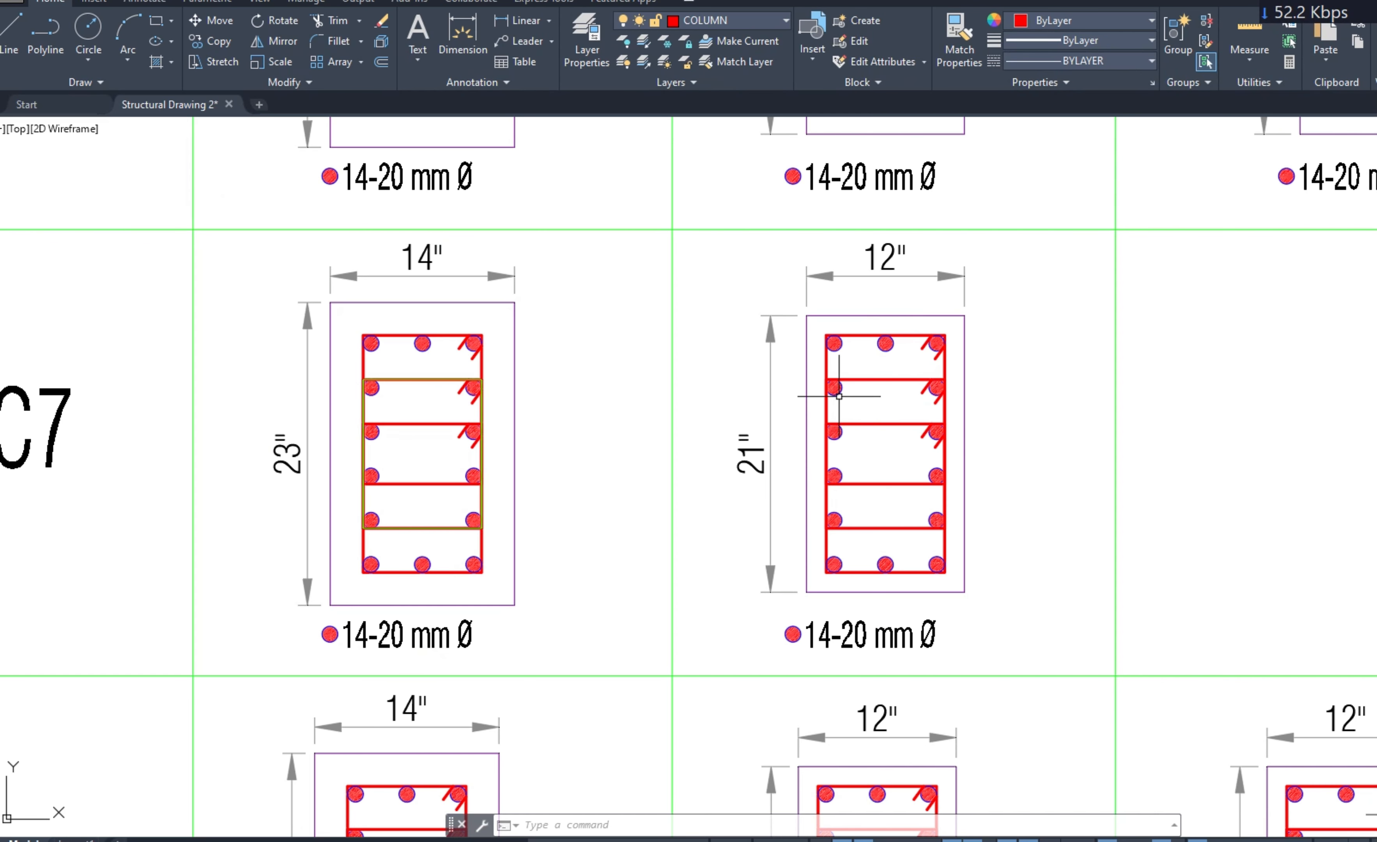
left_click(956, 841)
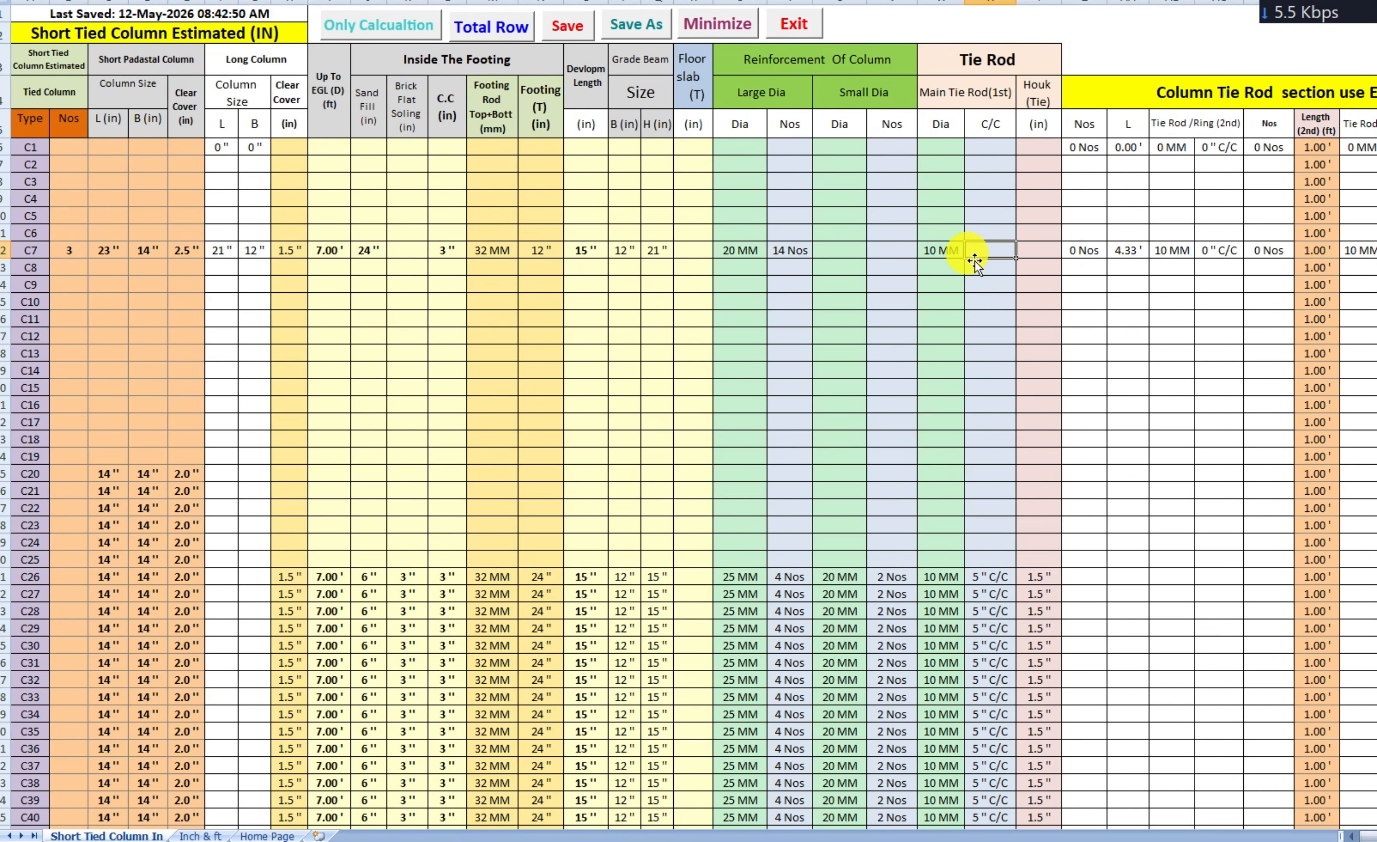
left_click(888, 840)
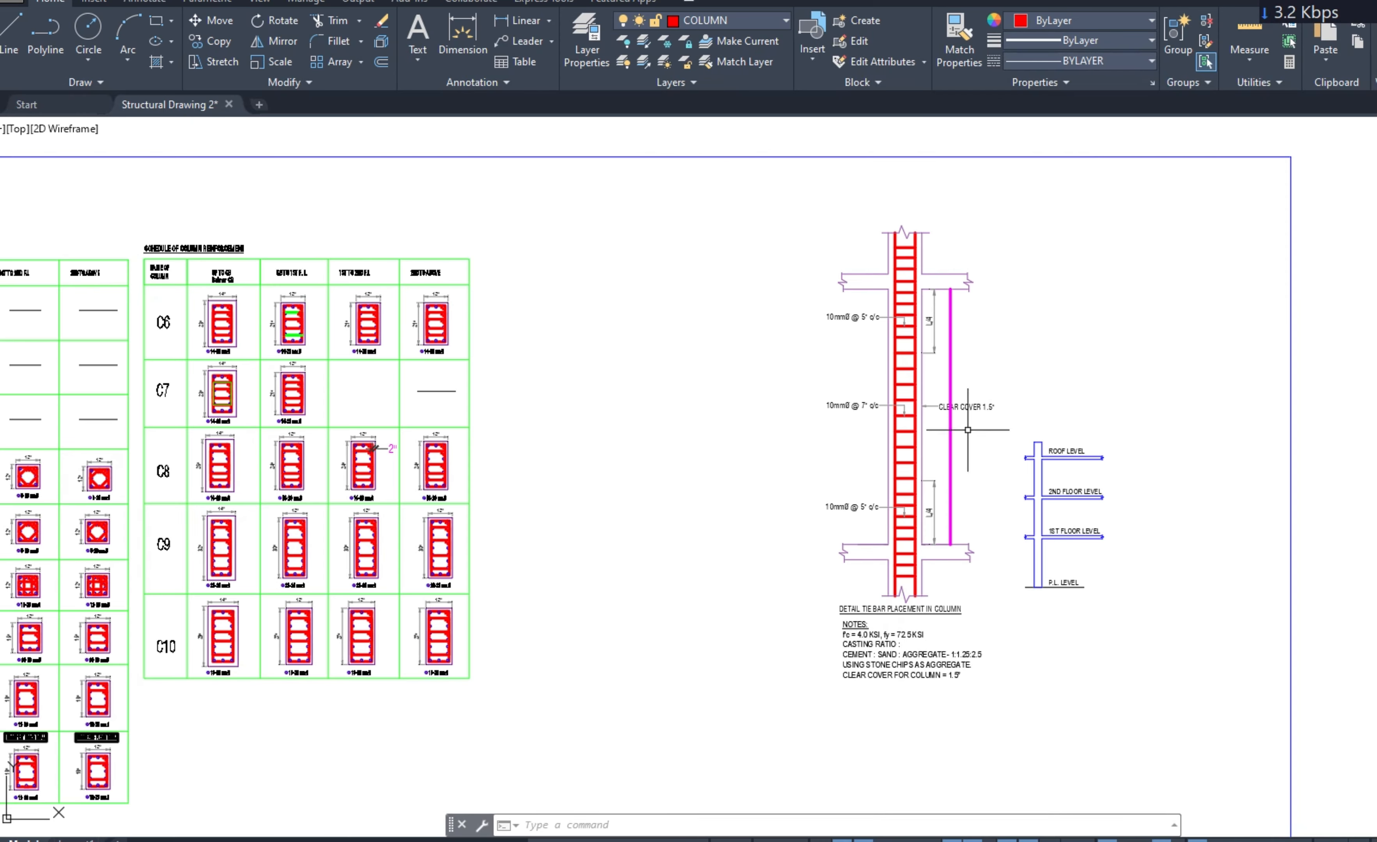
left_click(871, 841)
- Set C7's tie rod hook length to 2.5"
left_click(1033, 255)
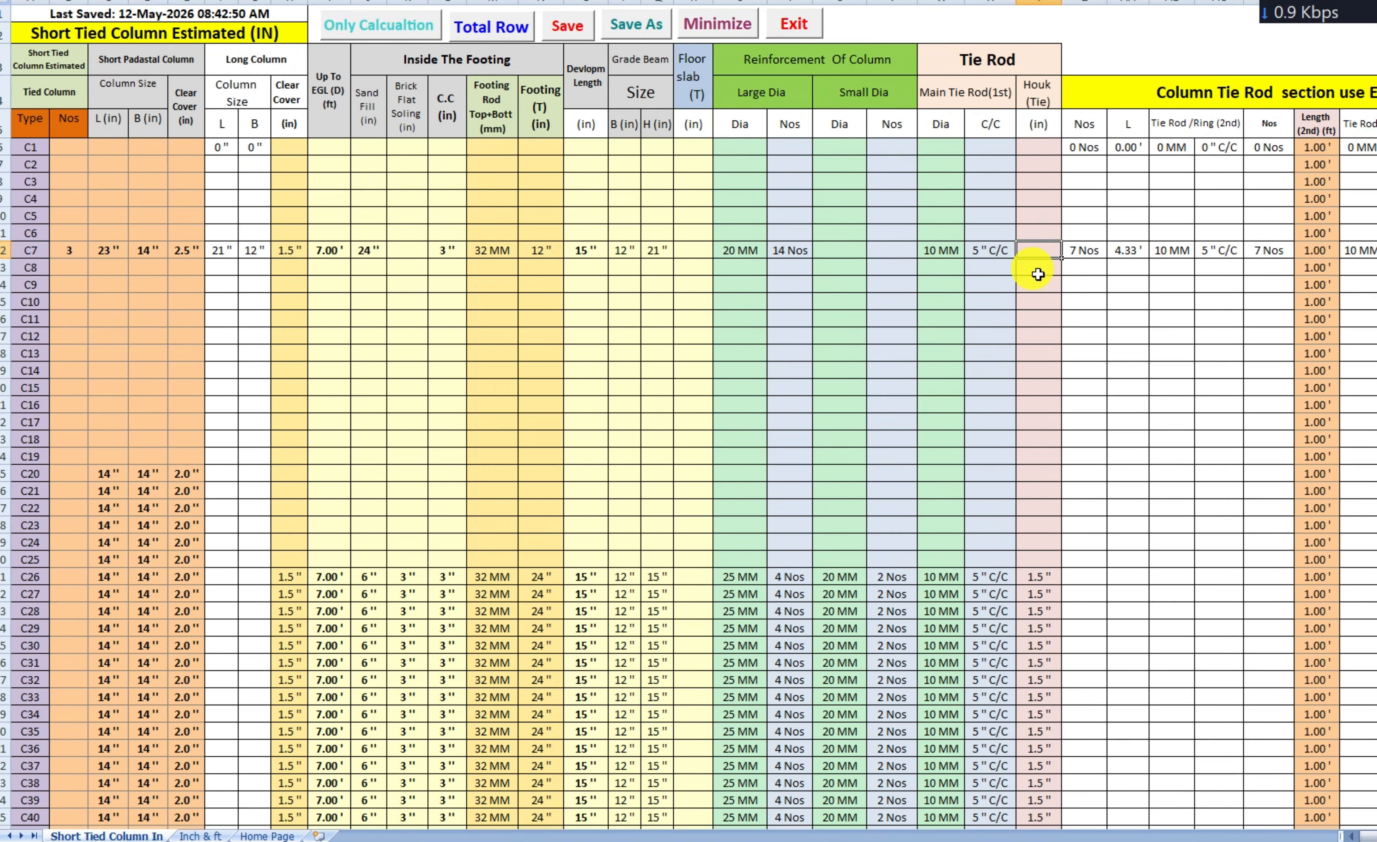
type("2.5")
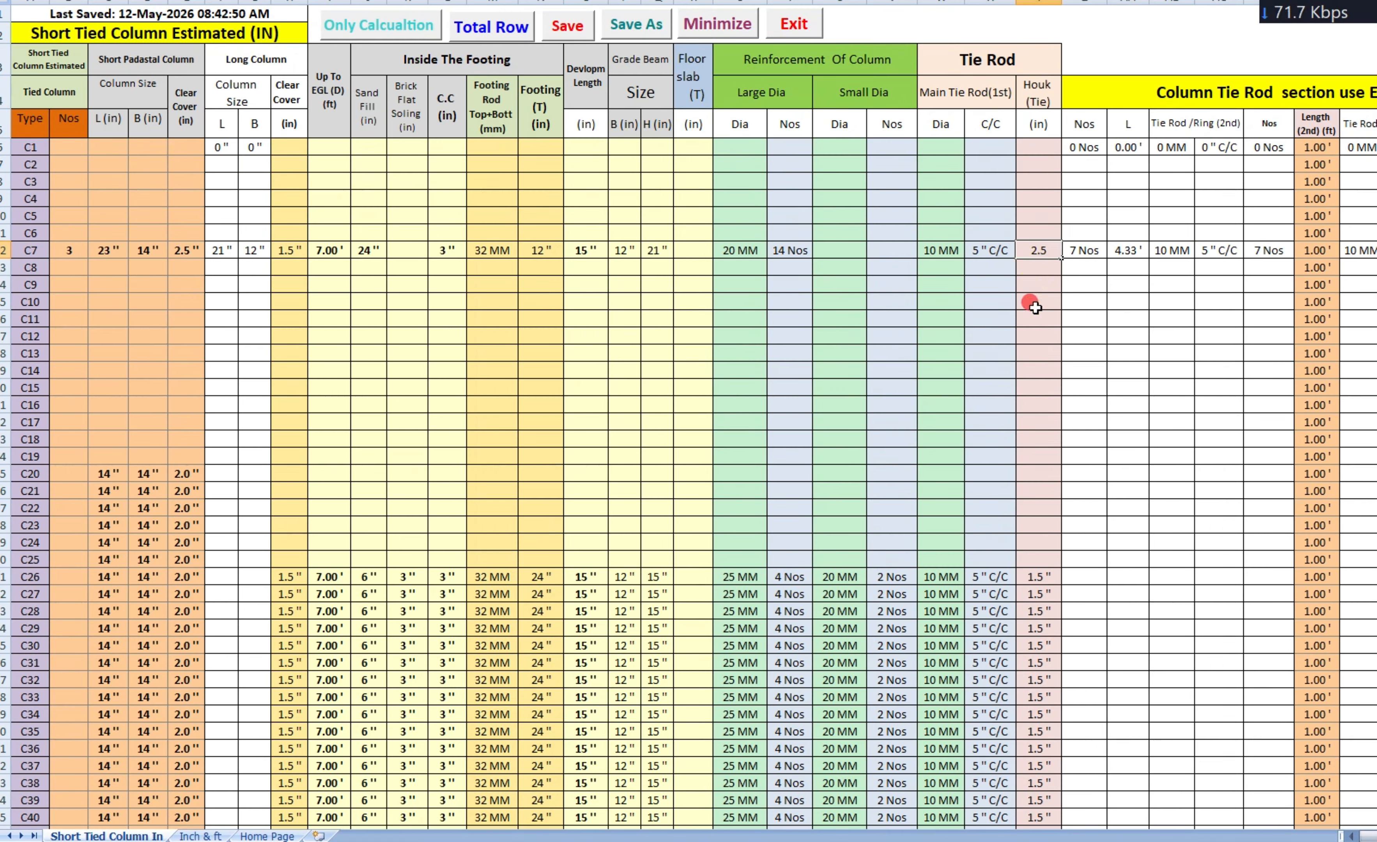
left_click(1032, 305)
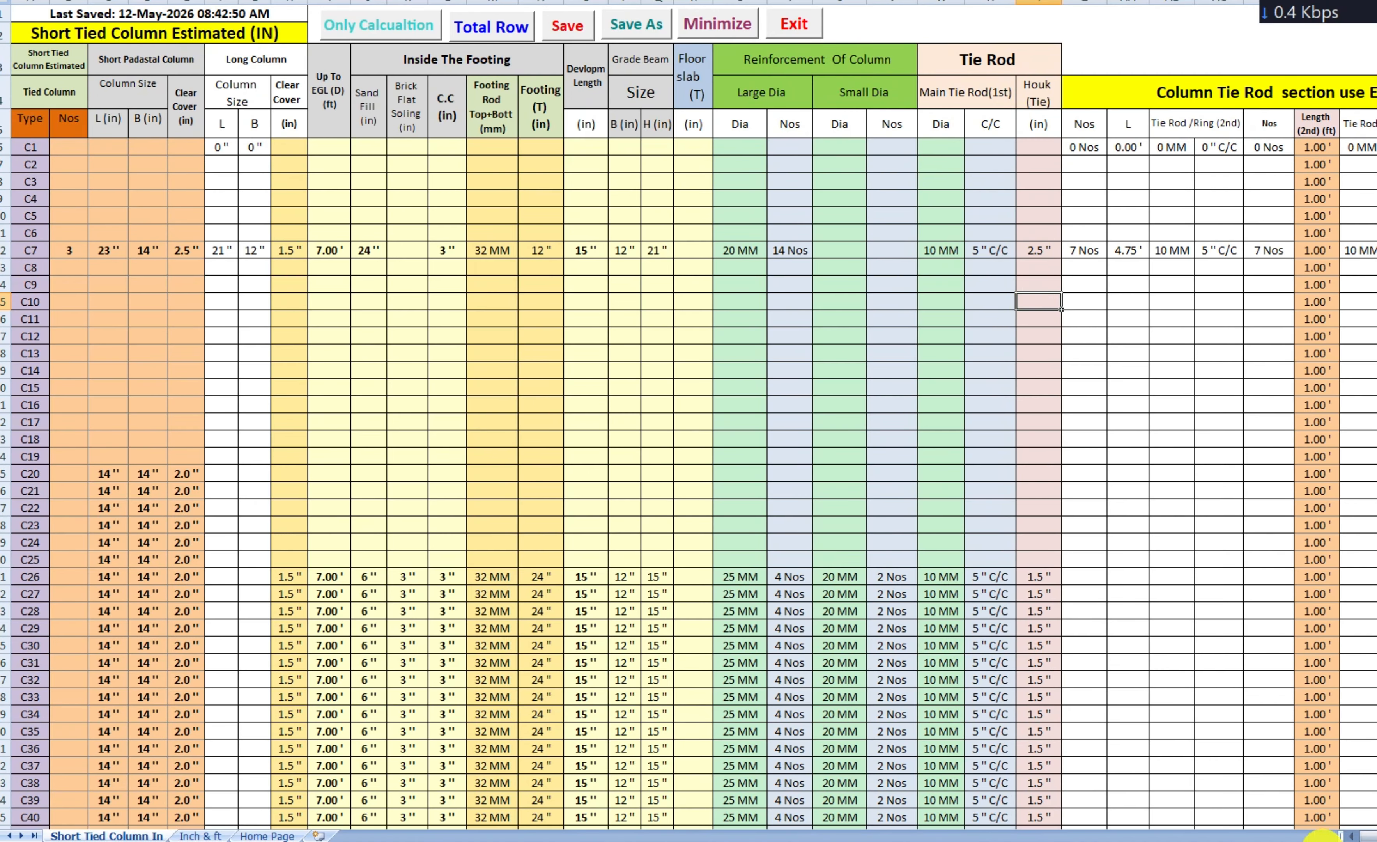
- Clear the default 1.00' entries from the 2nd, 3rd and 4th tie rod length columns, from C1 down through the C30s
scroll(693, 482, "right", 5)
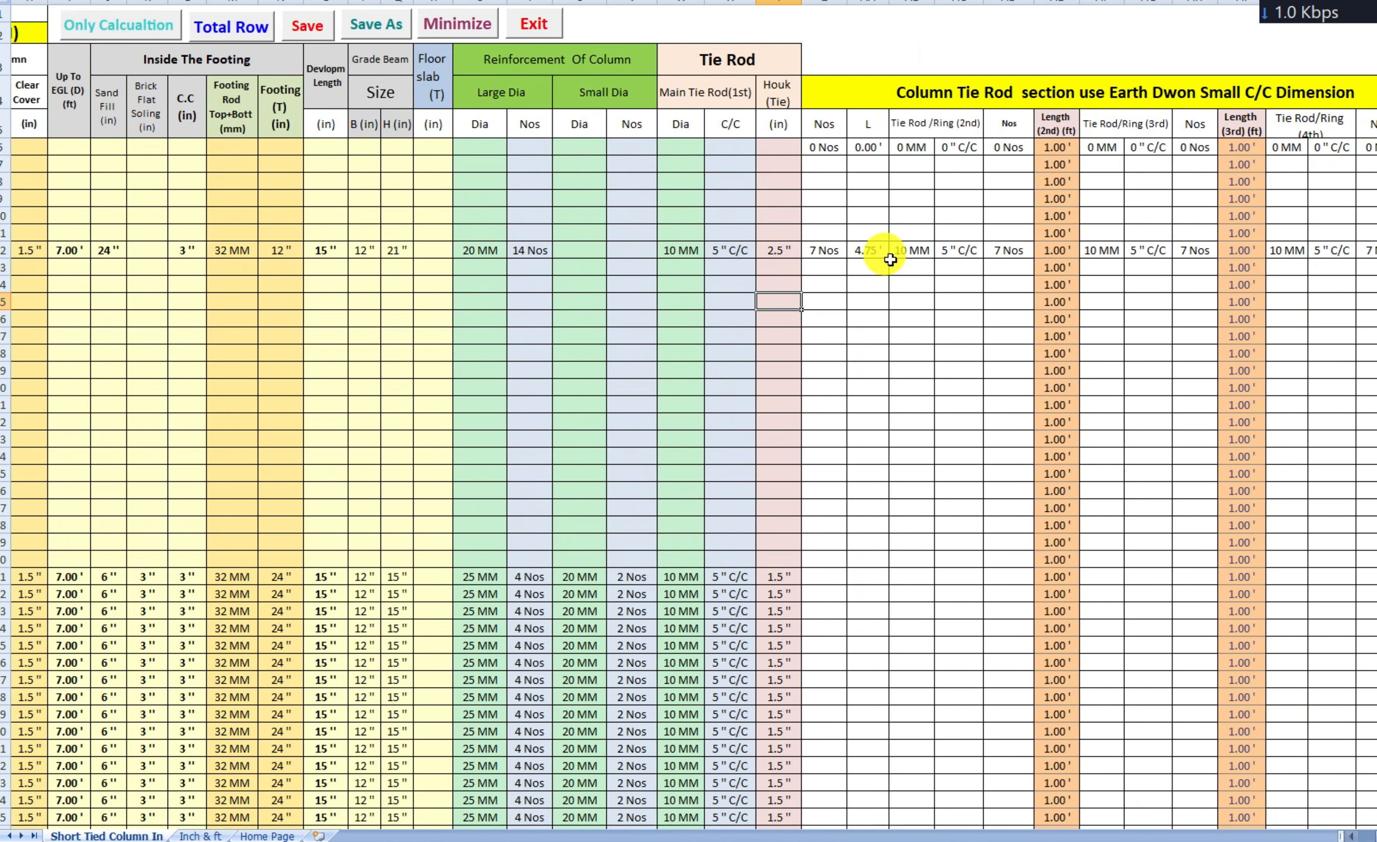
left_click_drag(1058, 148, 1055, 798)
key("Delete")
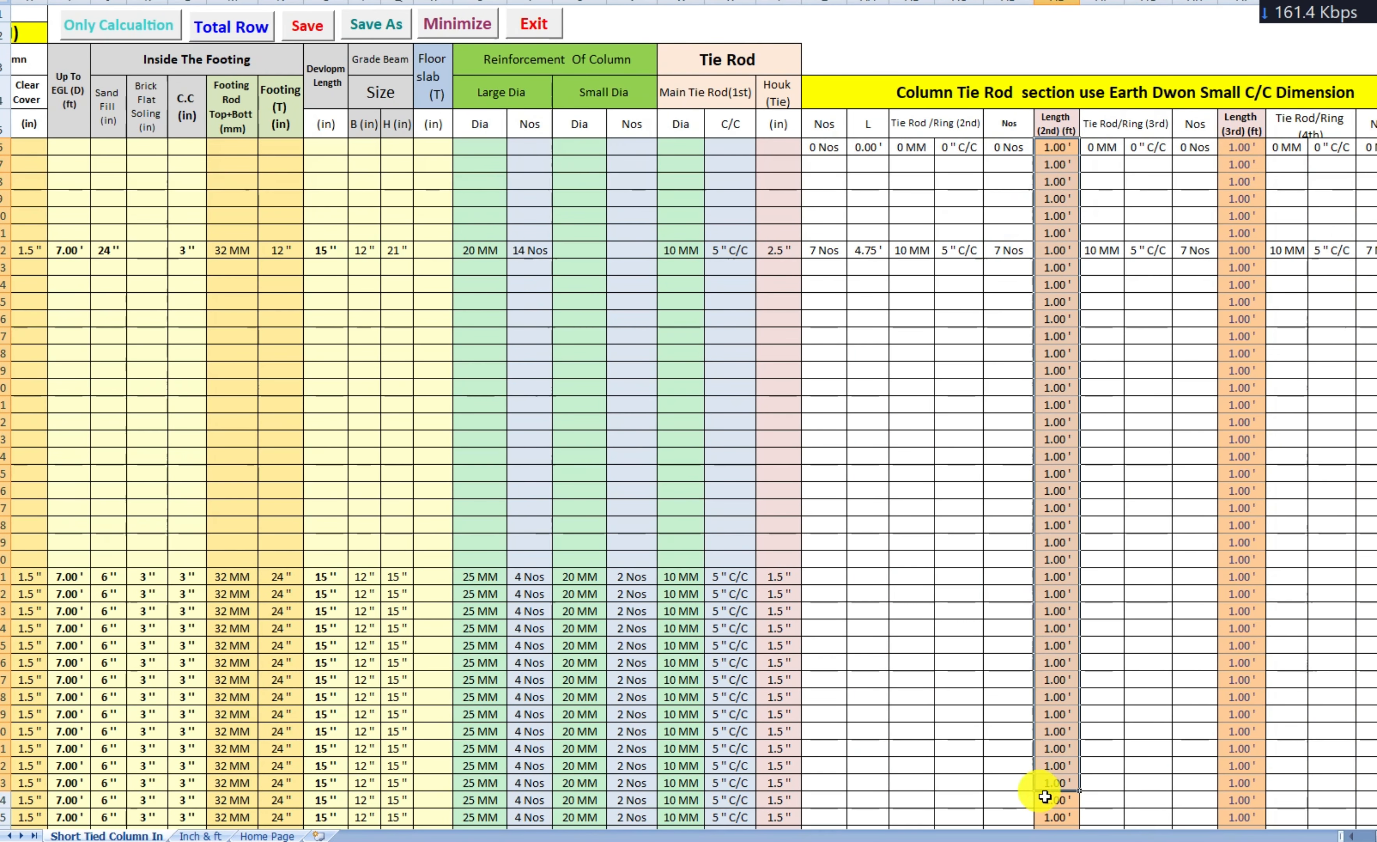
left_click_drag(1241, 164, 1239, 319)
left_click_drag(1238, 141, 1231, 746)
key("Delete")
left_click_drag(1376, 147, 1376, 645)
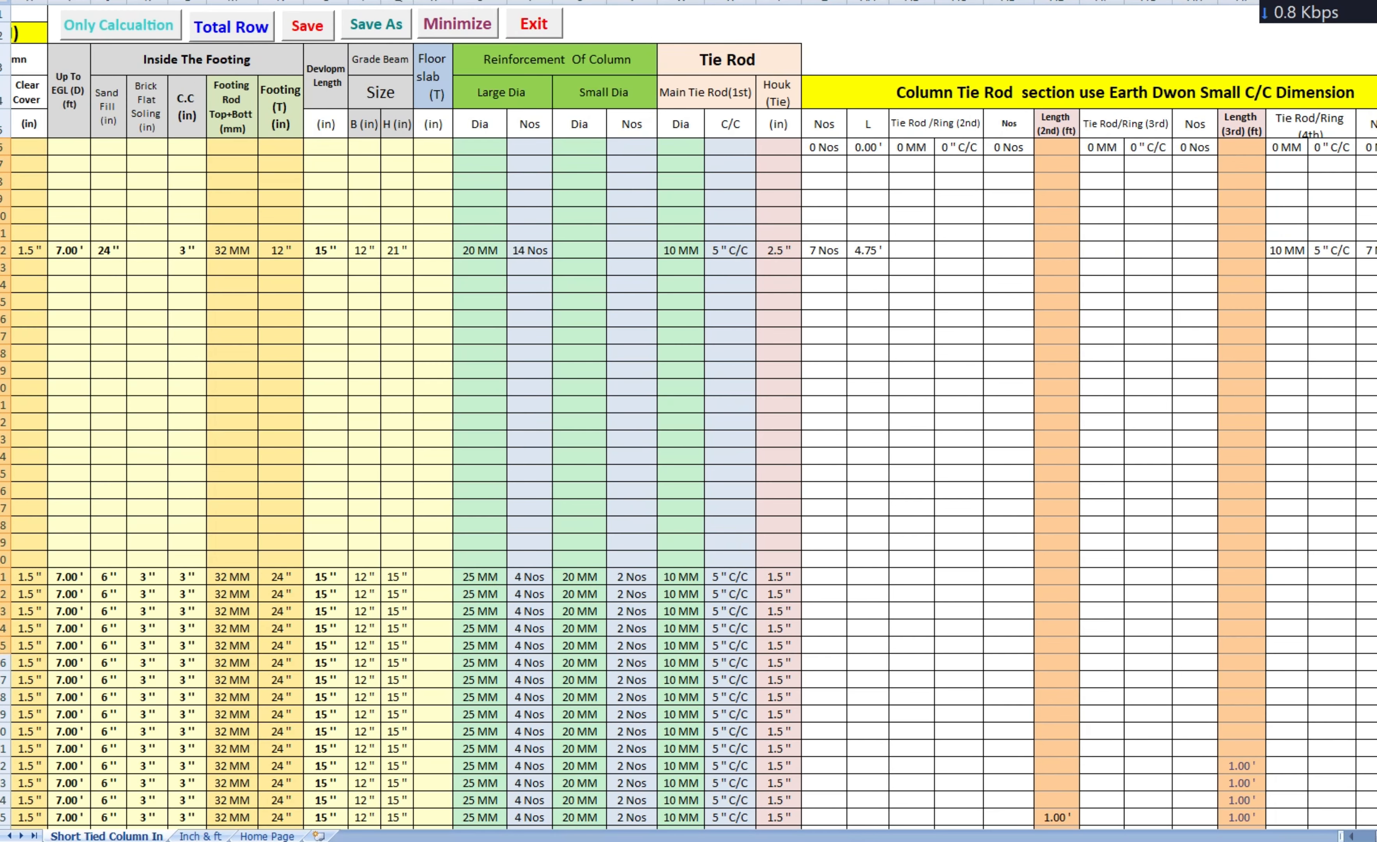
key("Delete")
left_click(1086, 273)
- Look up C7's inner tie arrangement in the AutoCAD column reinforcement schedule for the 2nd and 3rd tie length entries
left_click(1061, 128)
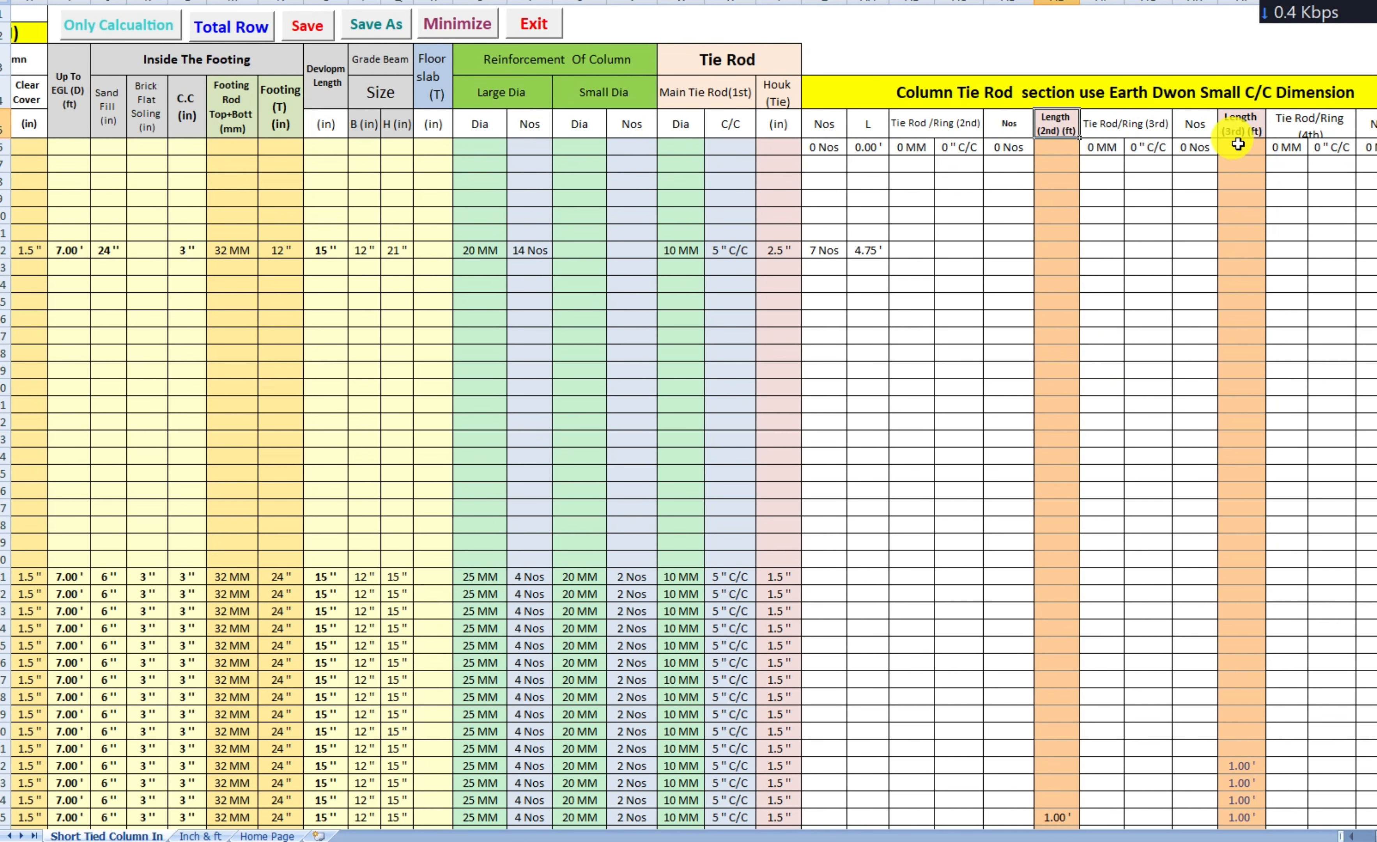
left_click(1241, 125)
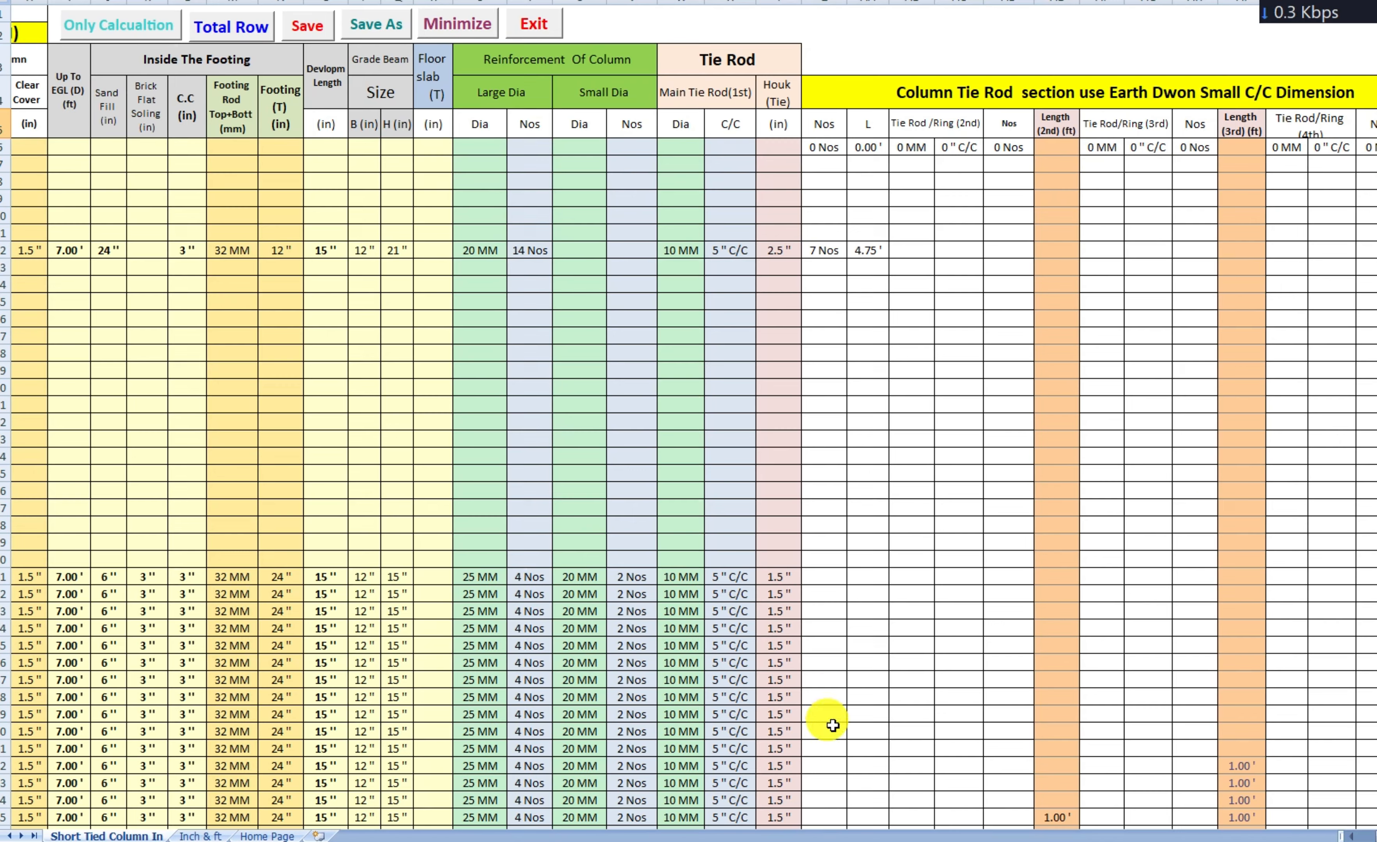
key("alt+Tab")
scroll(1037, 462, "down", 9)
scroll(1215, 465, "down", 4)
left_click_drag(1215, 465, 690, 449)
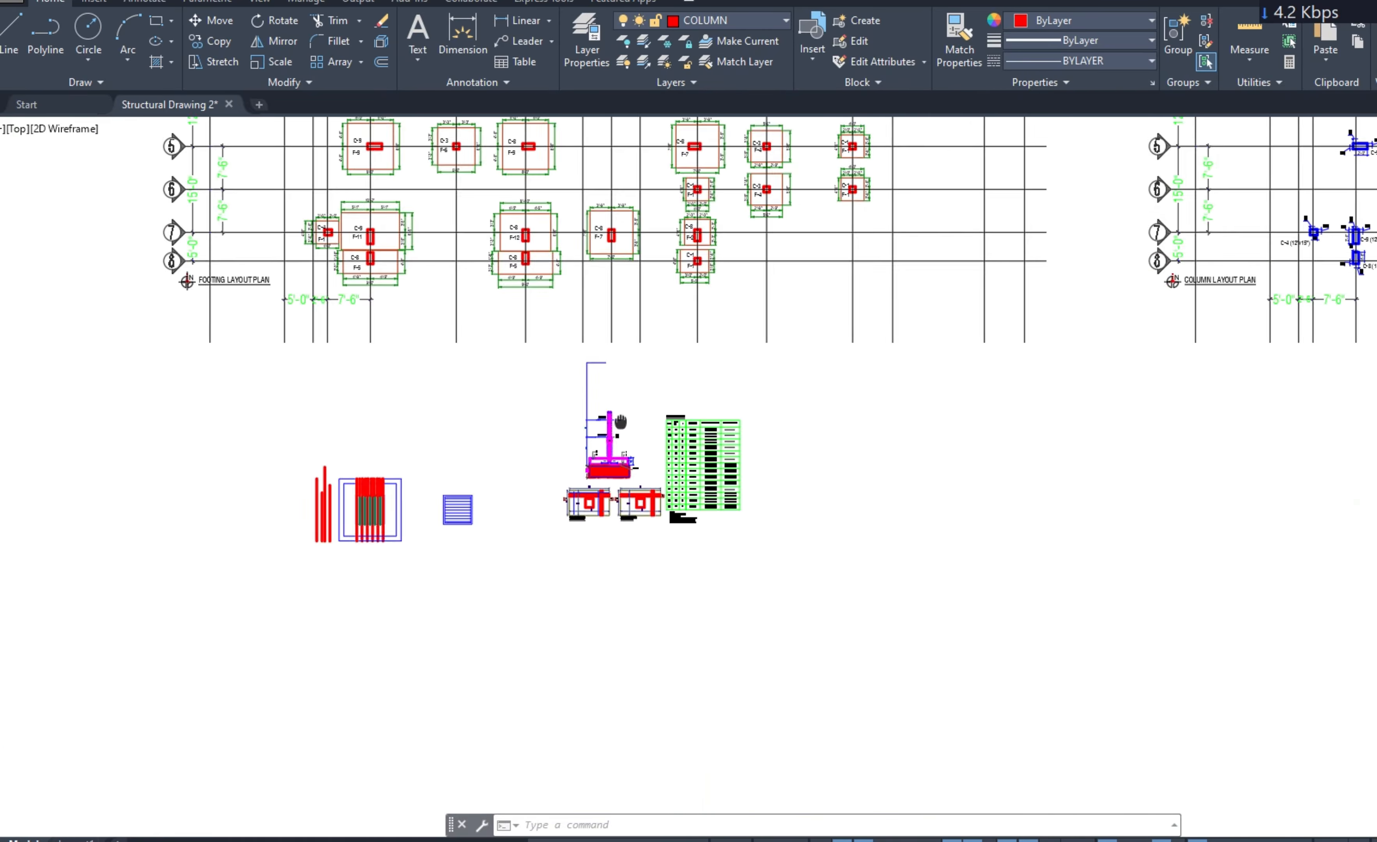
left_click_drag(1312, 437, 489, 396)
scroll(791, 500, "up", 6)
scroll(793, 311, "up", 9)
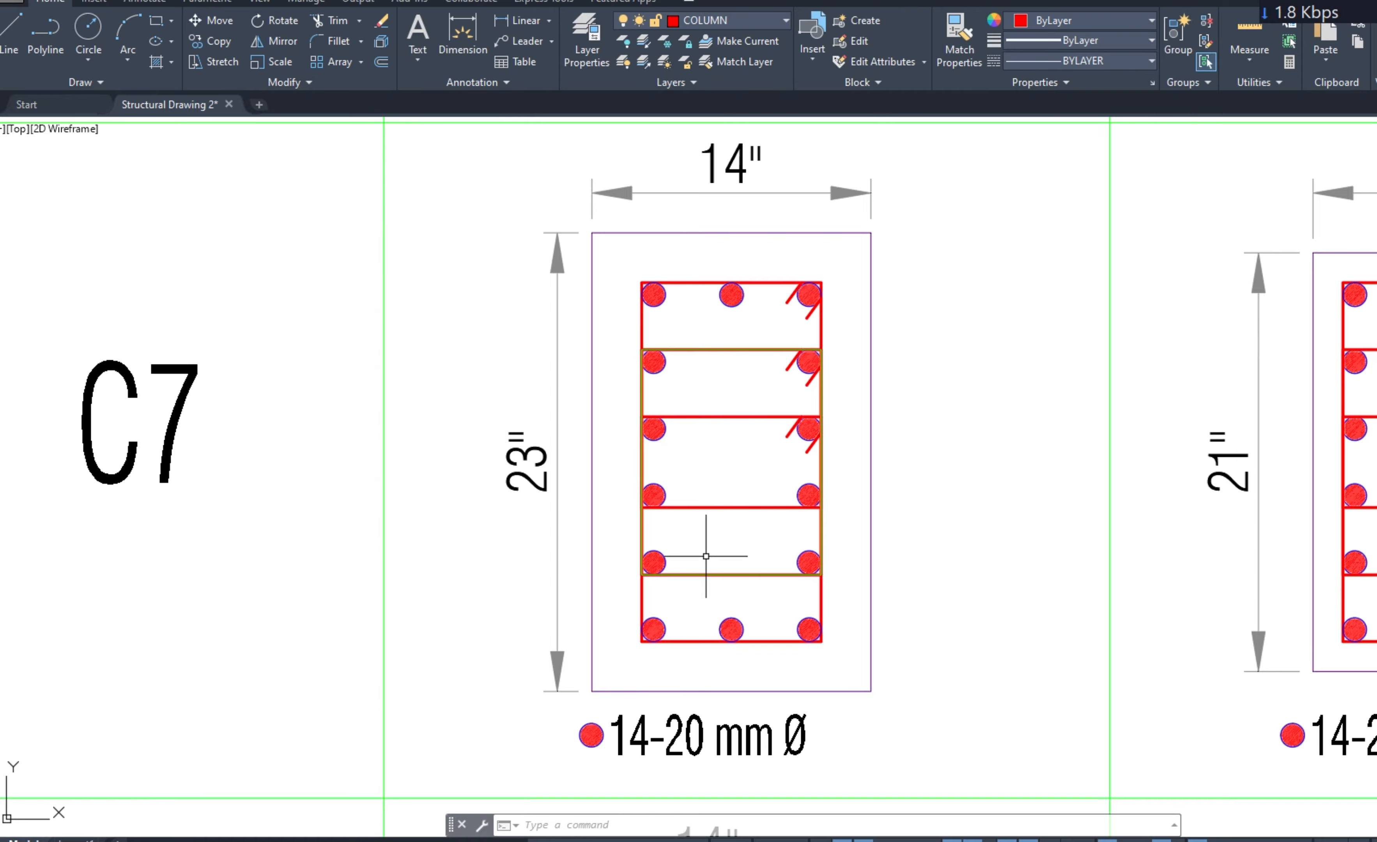
- Return to Excel and set C7's 2nd tie rod length to 3' and 3rd tie rod length to 2.5'
left_click(625, 837)
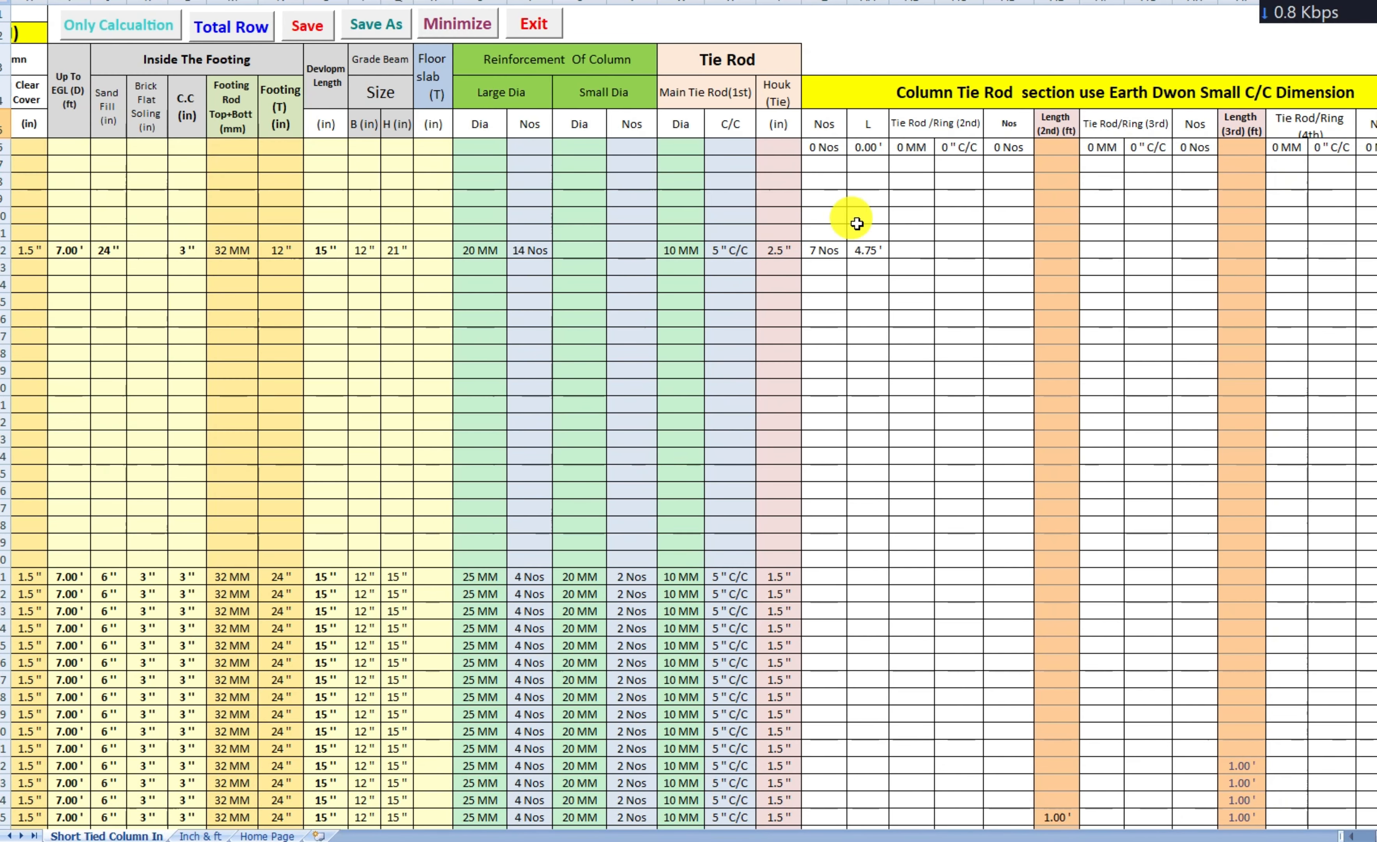
left_click(1041, 252)
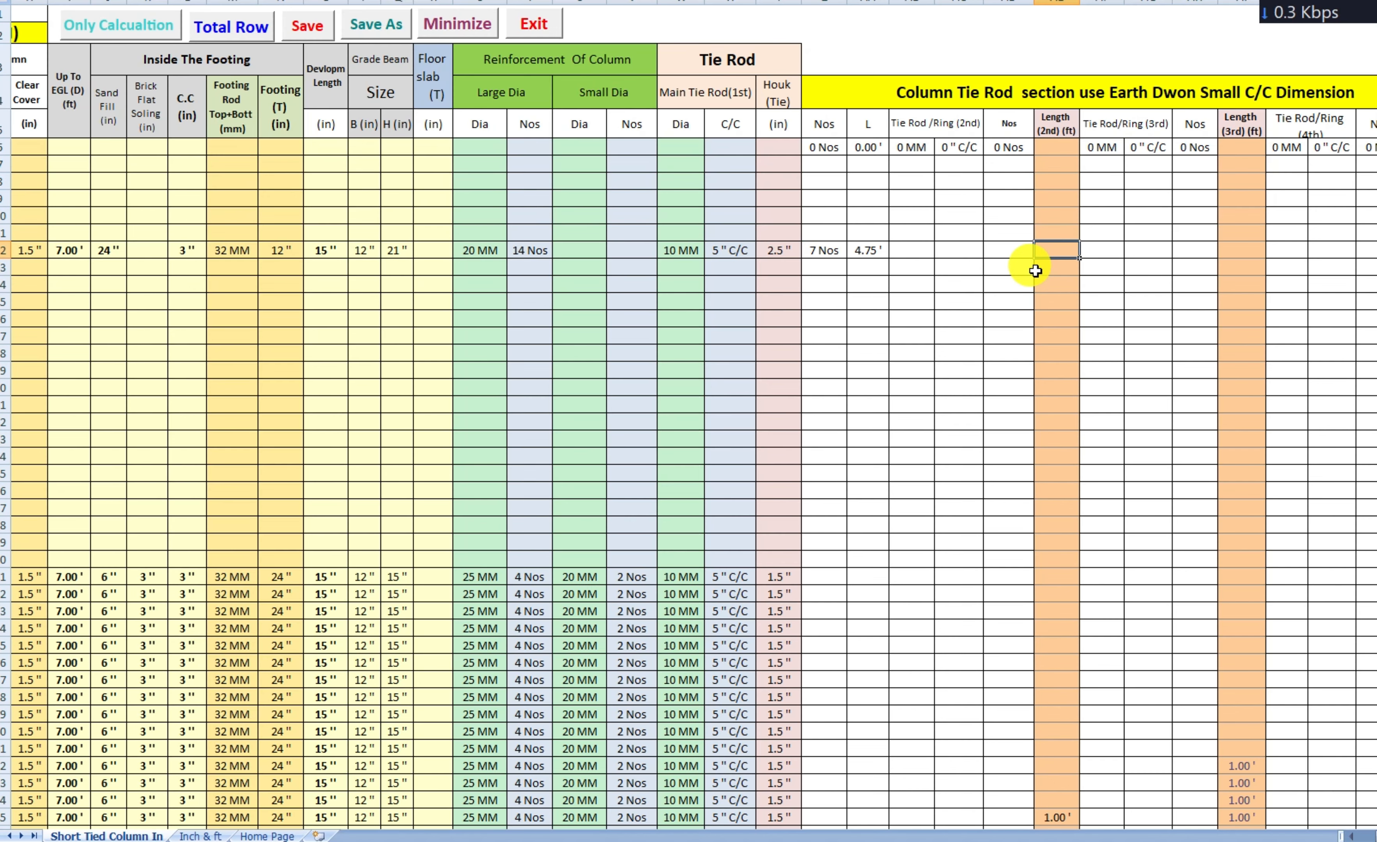
type("3")
left_click(1058, 282)
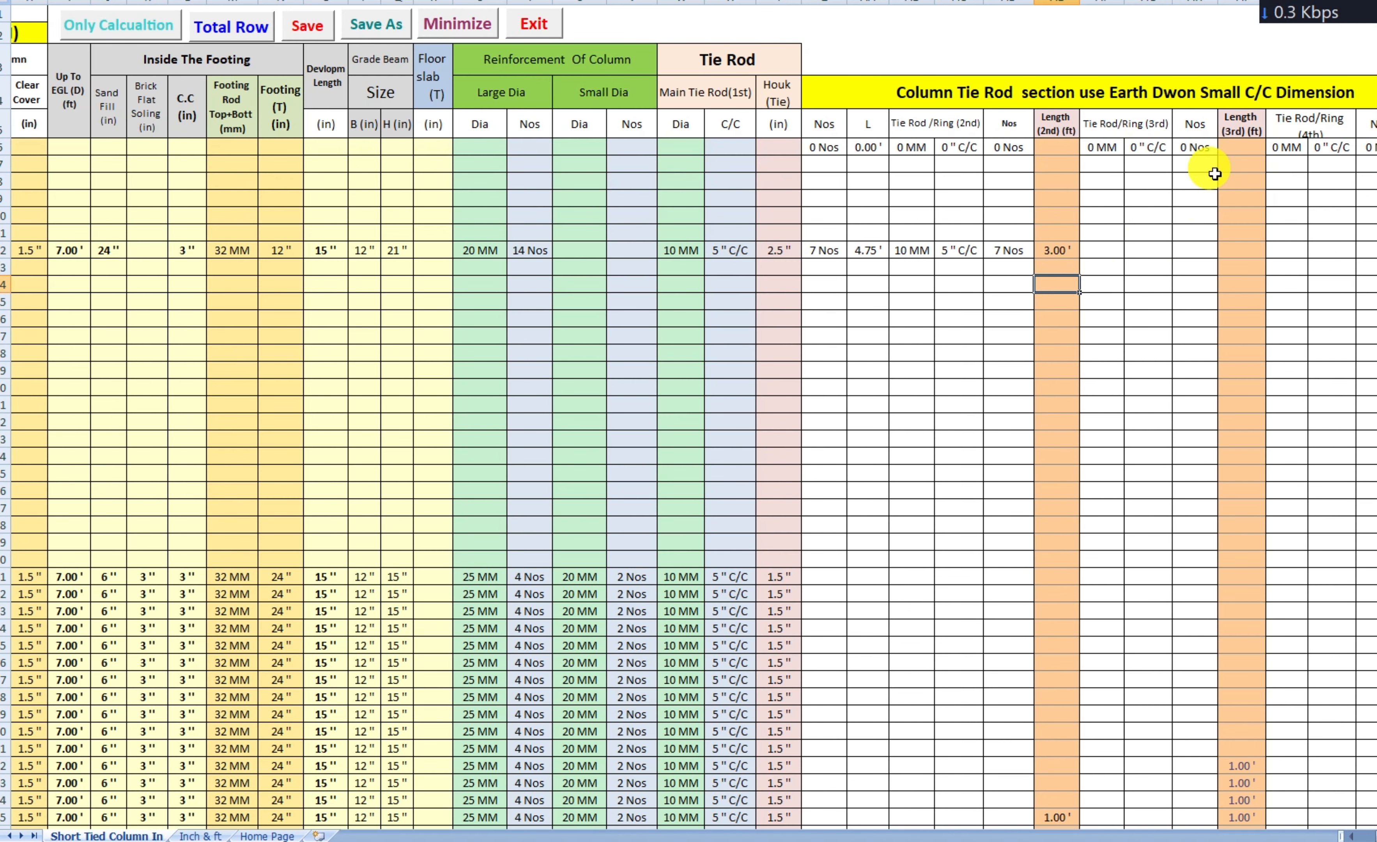
left_click(1237, 244)
type("2.5")
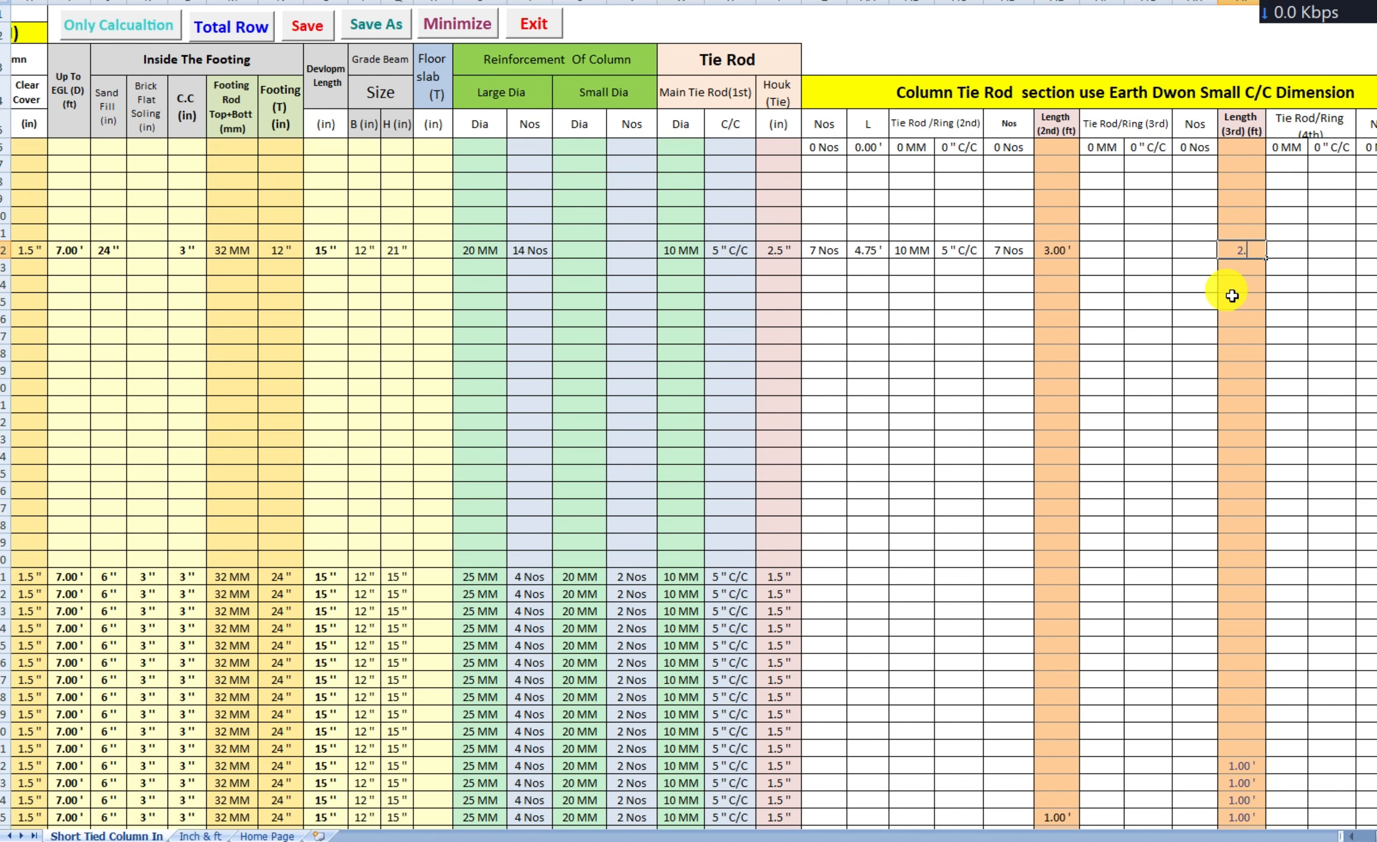
left_click(1232, 300)
- Compare C7's ties in the AutoCAD column section with its 2nd, 3rd and 4th tie length entries in Excel
left_click(1375, 251)
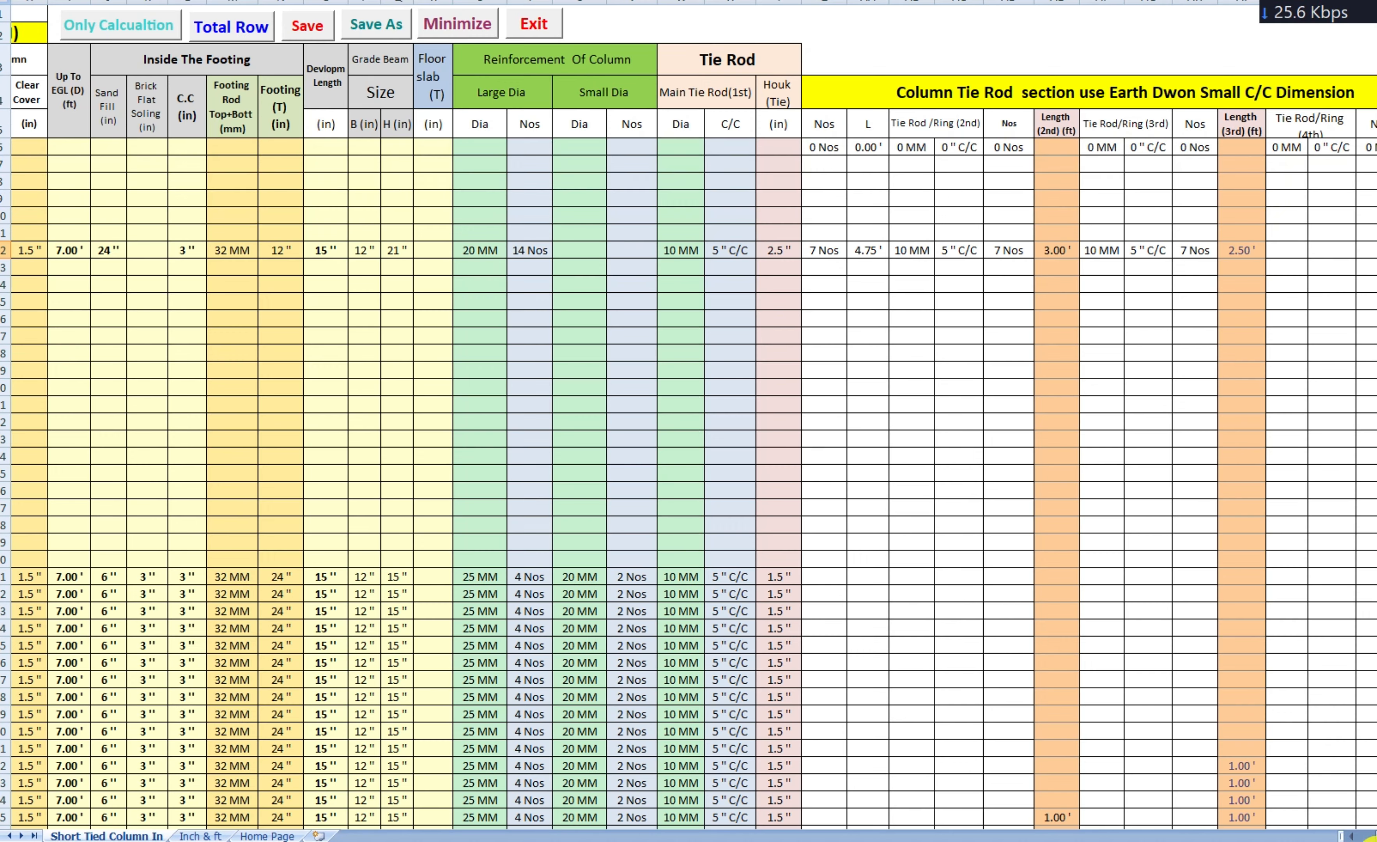
left_click_drag(1376, 836, 1376, 836)
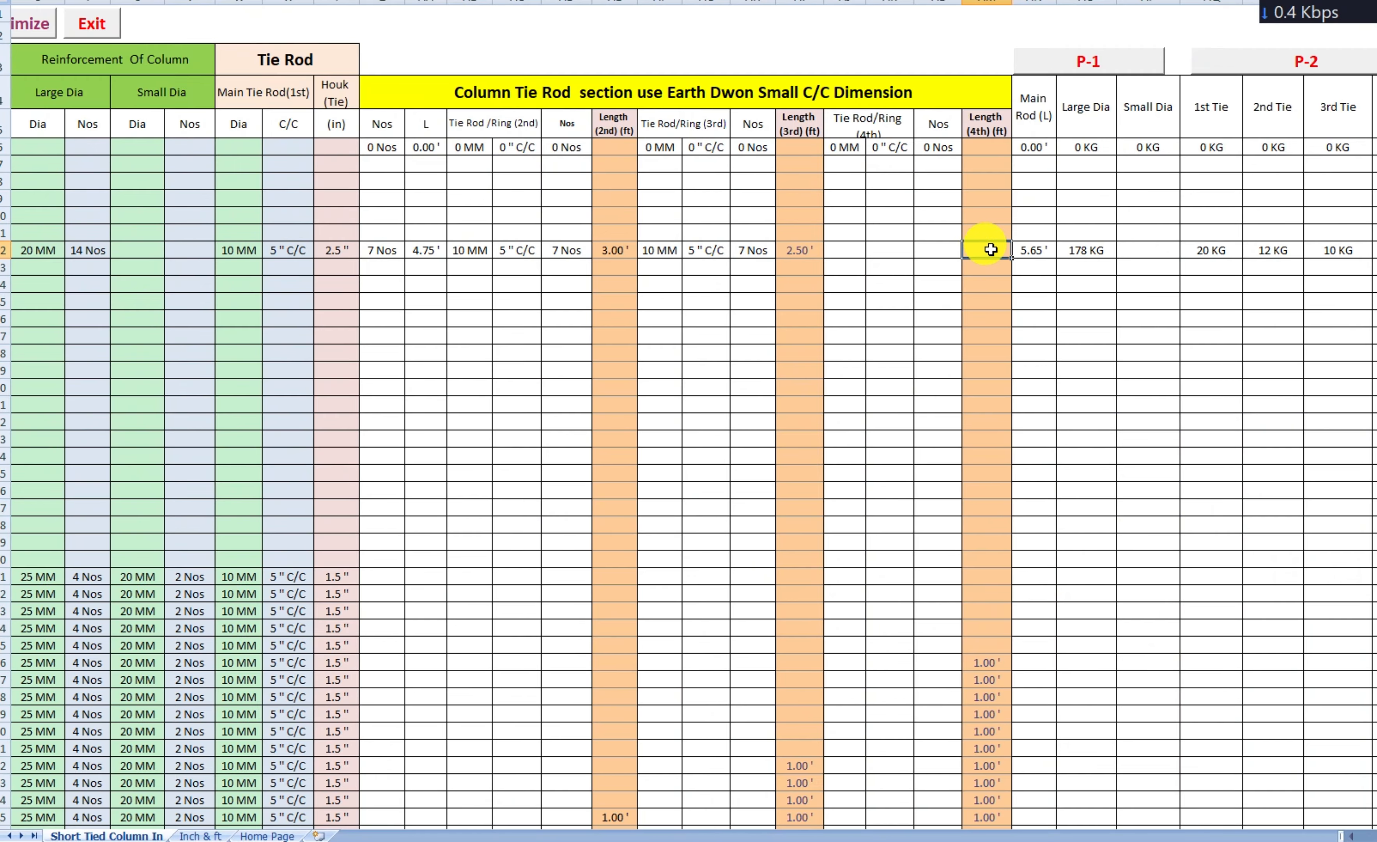
left_click(905, 840)
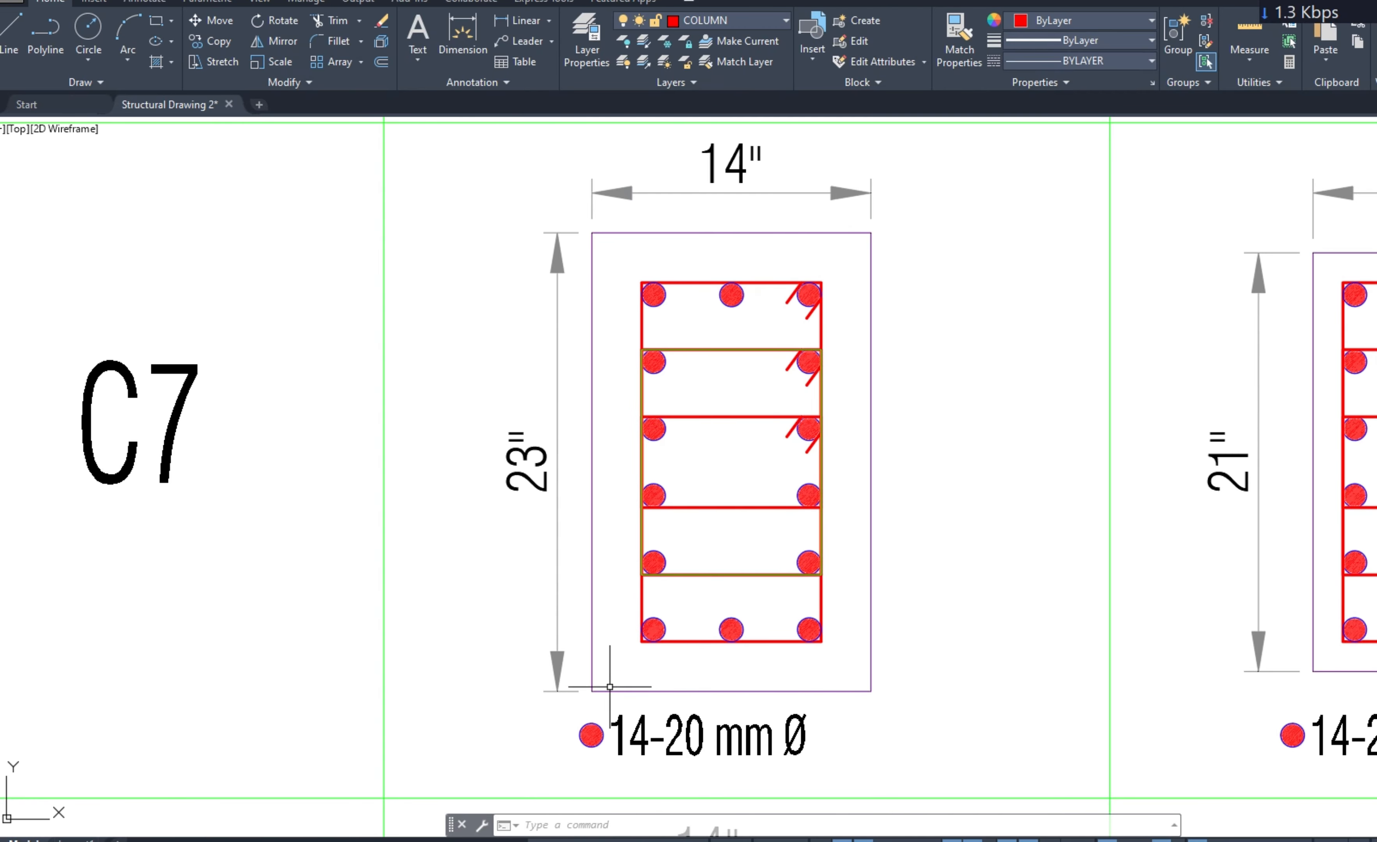
left_click(559, 840)
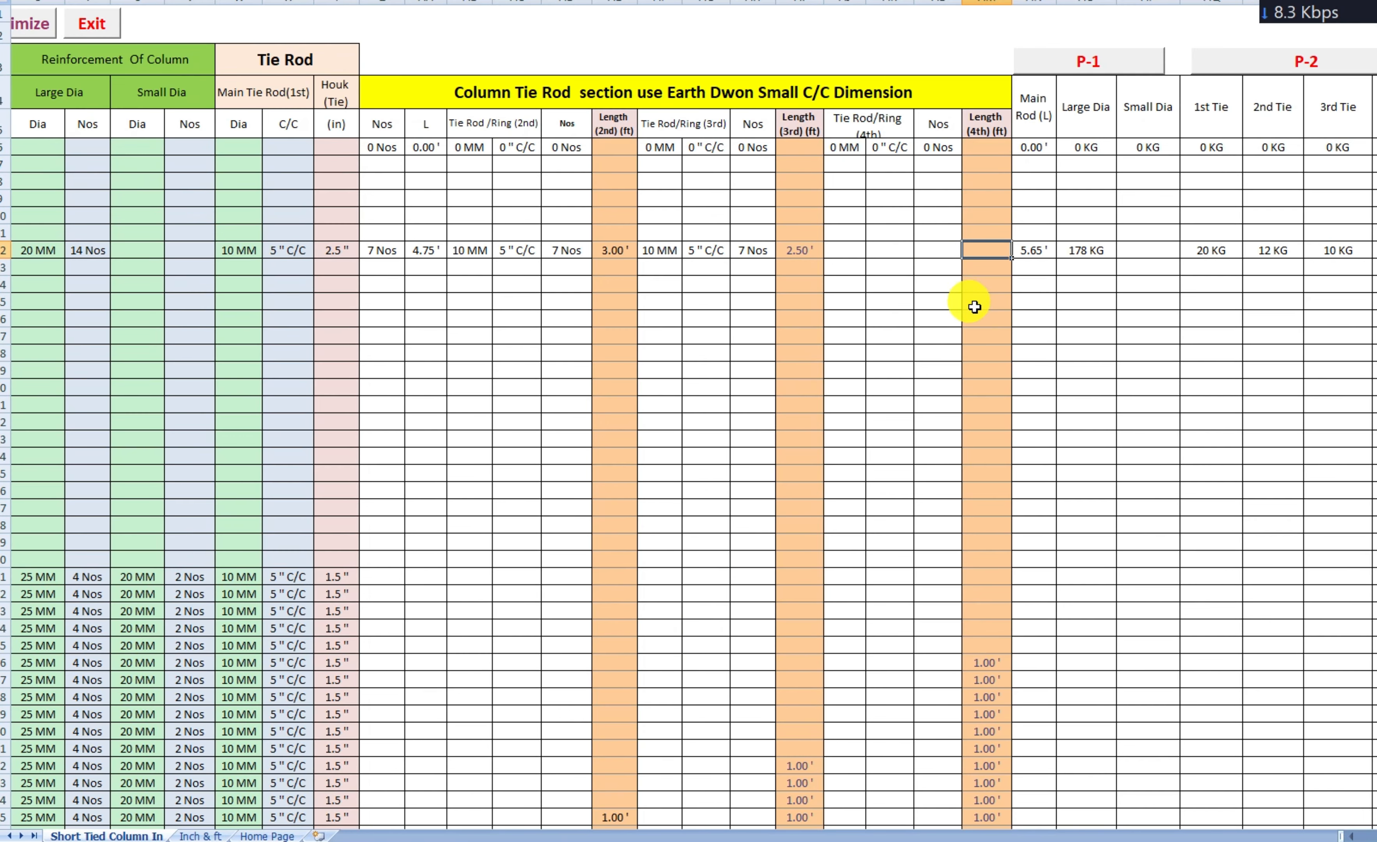
left_click(607, 254)
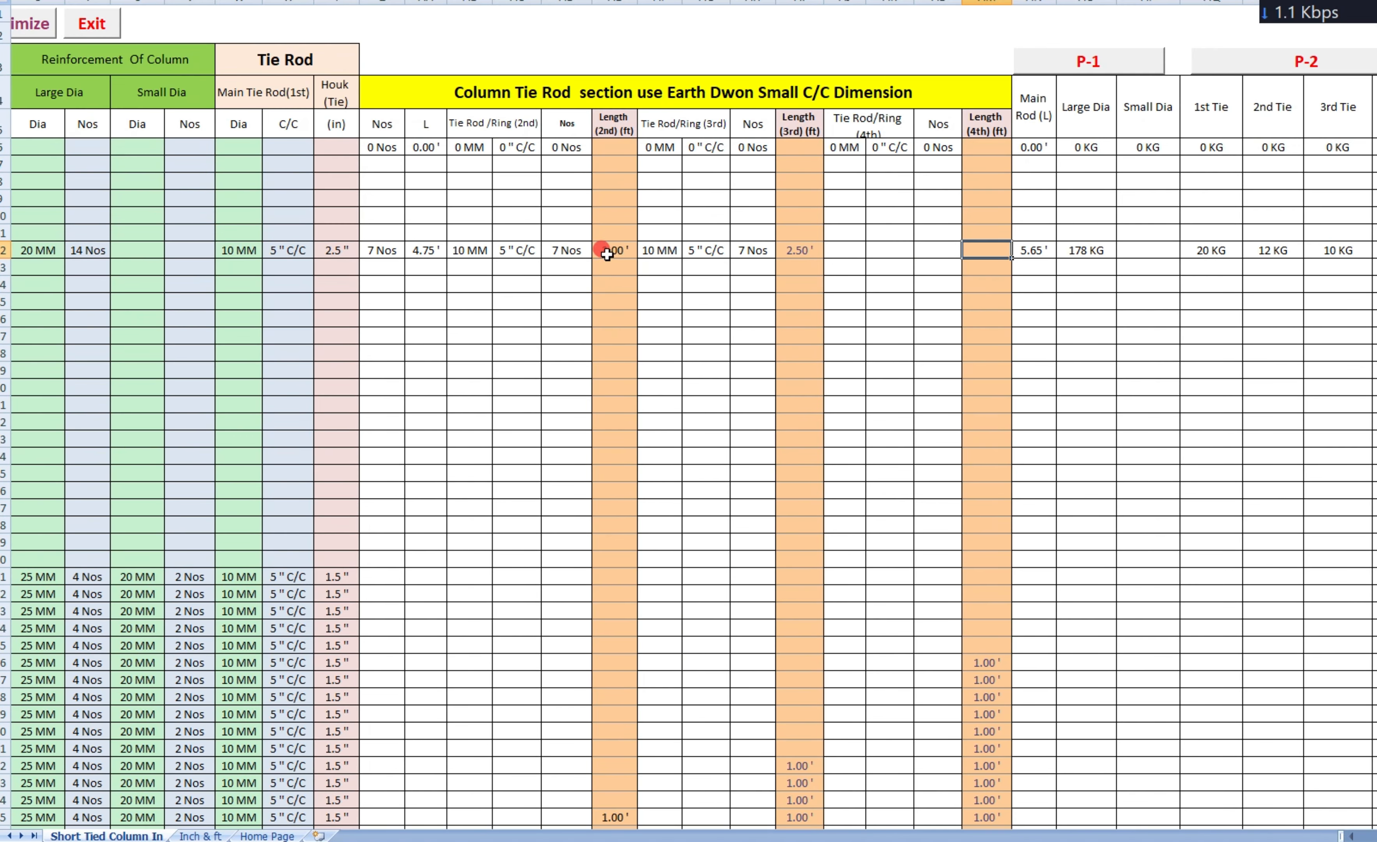
left_click(802, 256)
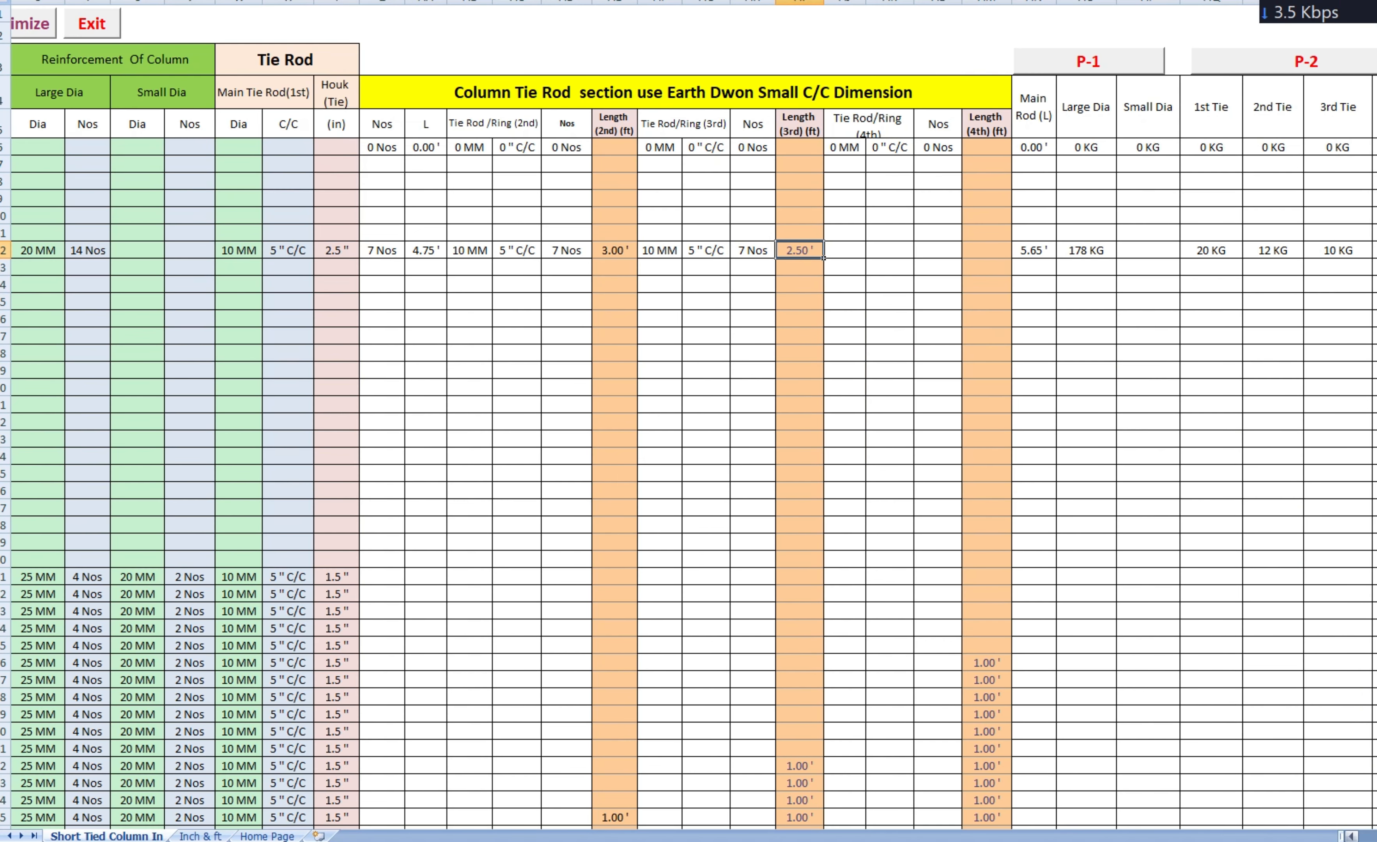
- Try to clear the Steel (%) and Rod per rft values in row C1
scroll(688, 424, "right", 5)
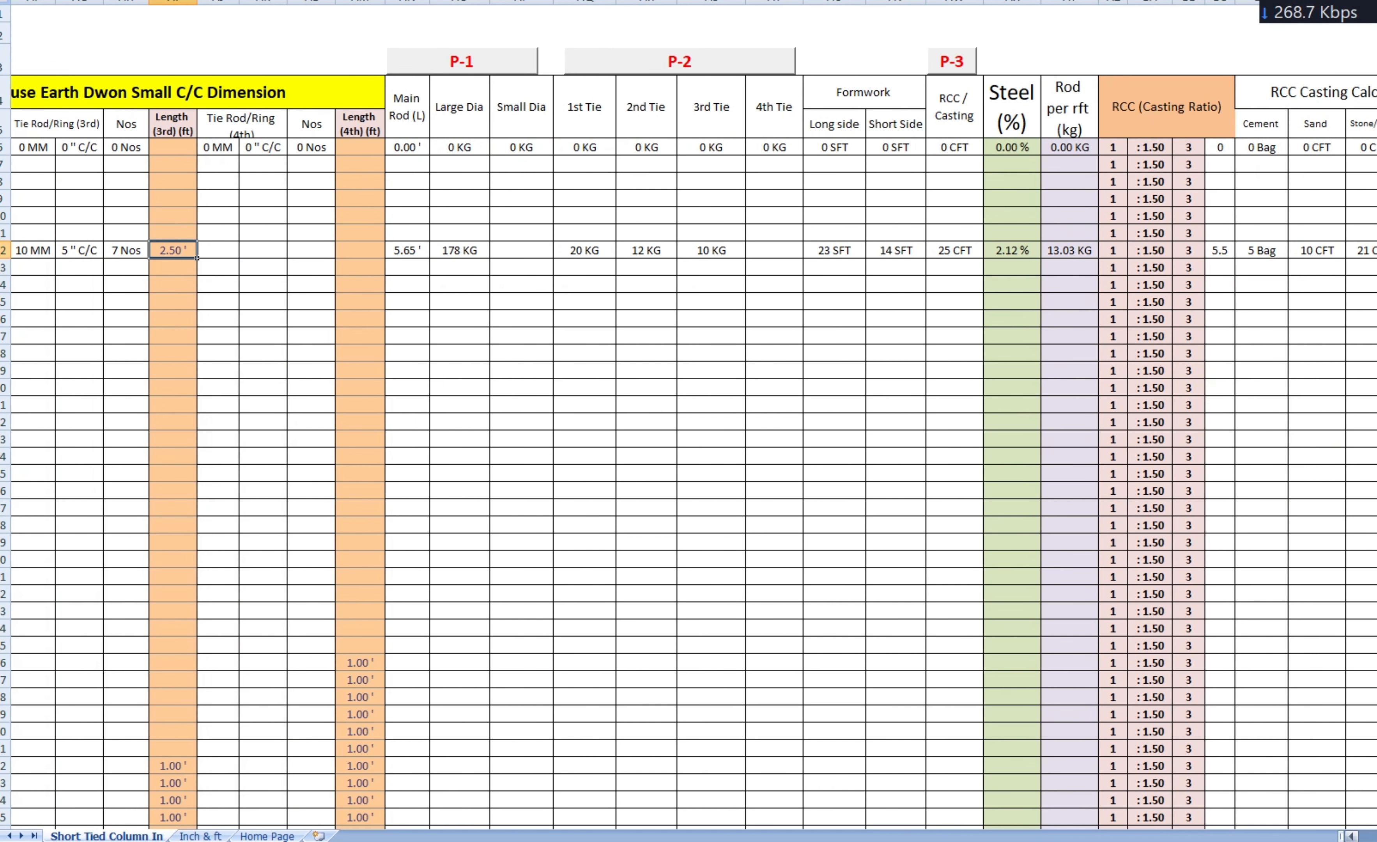
scroll(1315, 571, "left", 1)
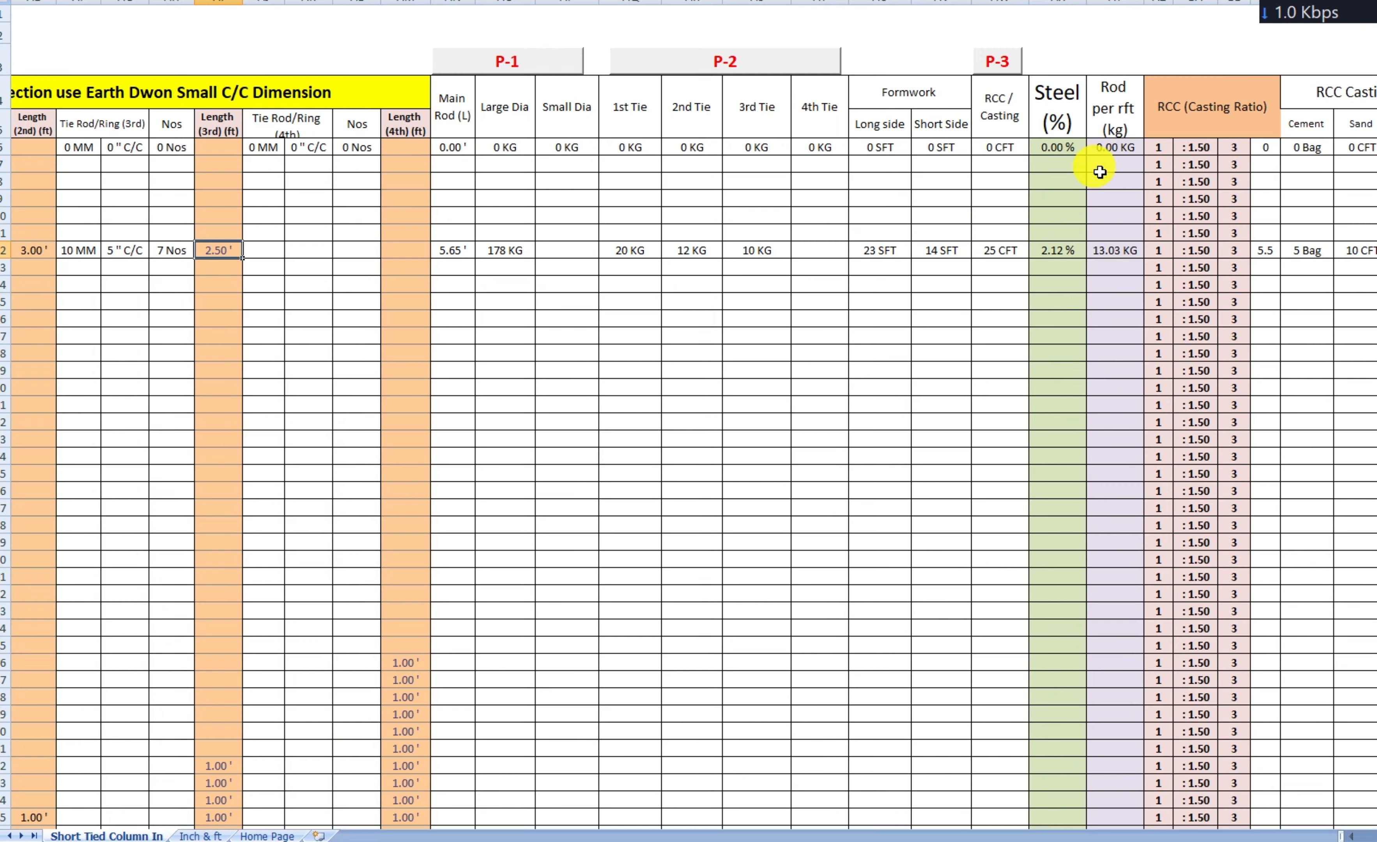
left_click_drag(1055, 148, 1110, 153)
key("Delete")
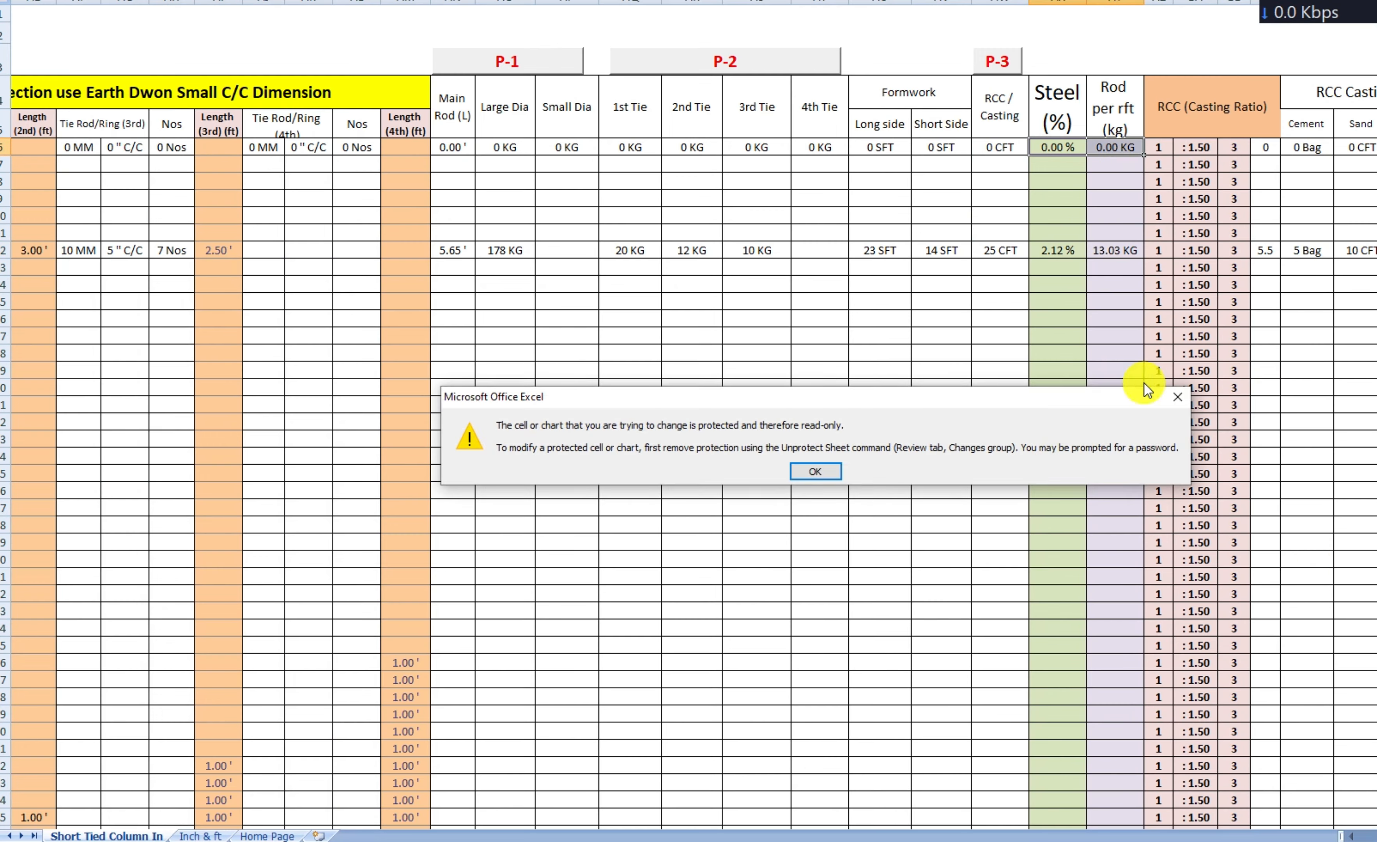
left_click(1177, 396)
left_click(1118, 181)
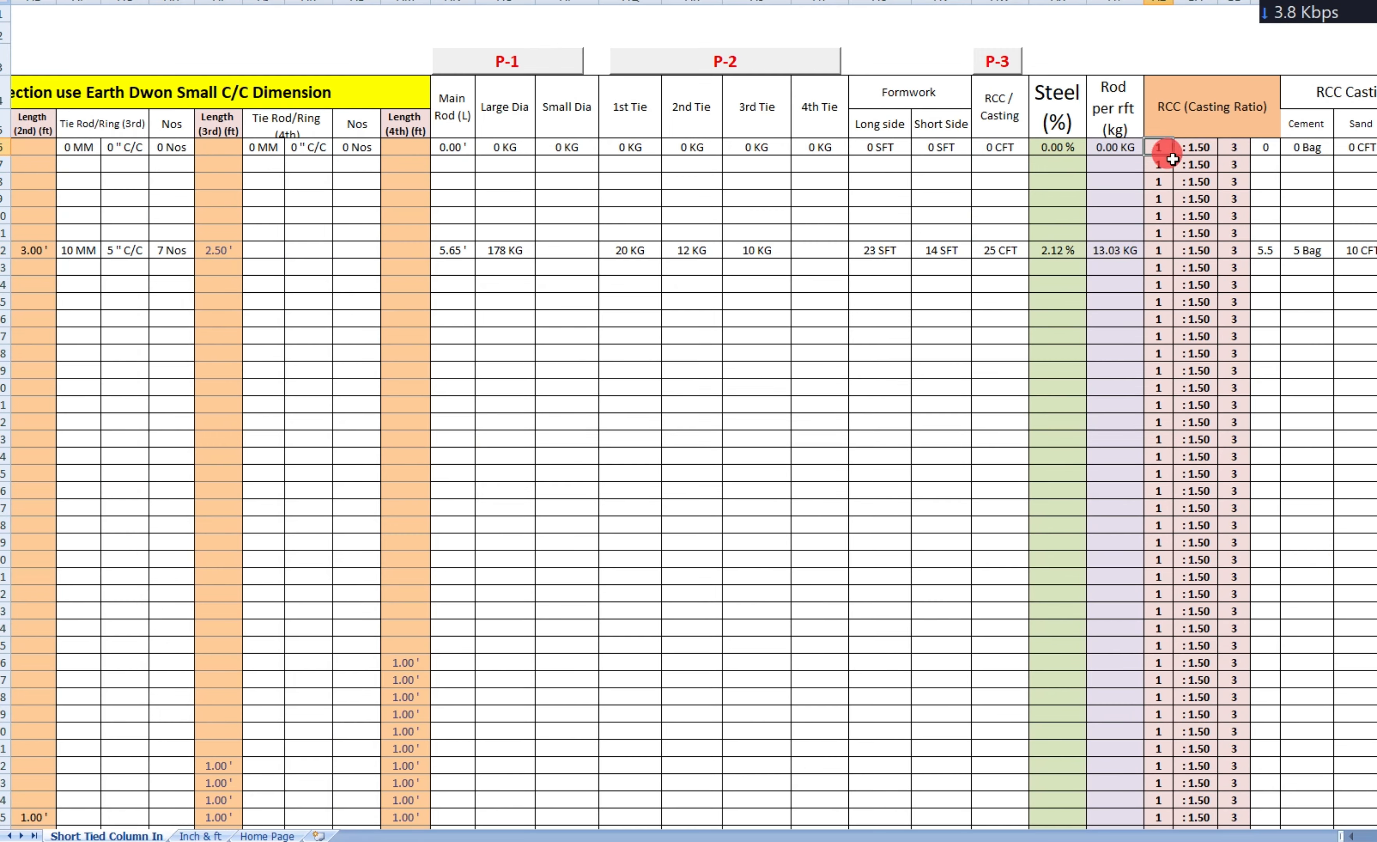
- Clear the RCC casting ratios for C1 to C6 and C8 to C31, keeping C7's ratio
left_click_drag(1160, 148, 1232, 233)
key("Delete")
left_click(1174, 269)
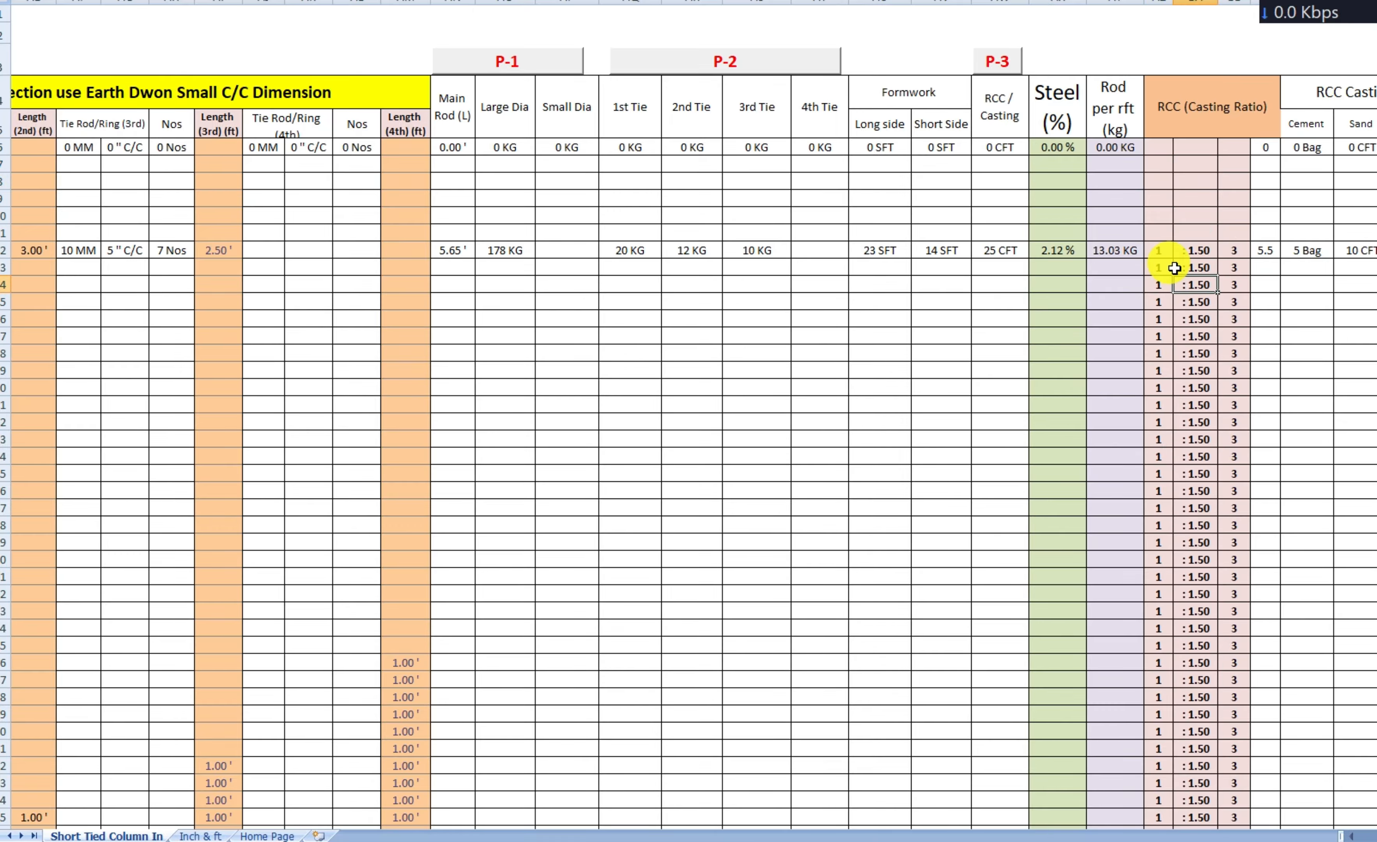
left_click_drag(1159, 266, 1223, 664)
key("Delete")
left_click(1195, 421)
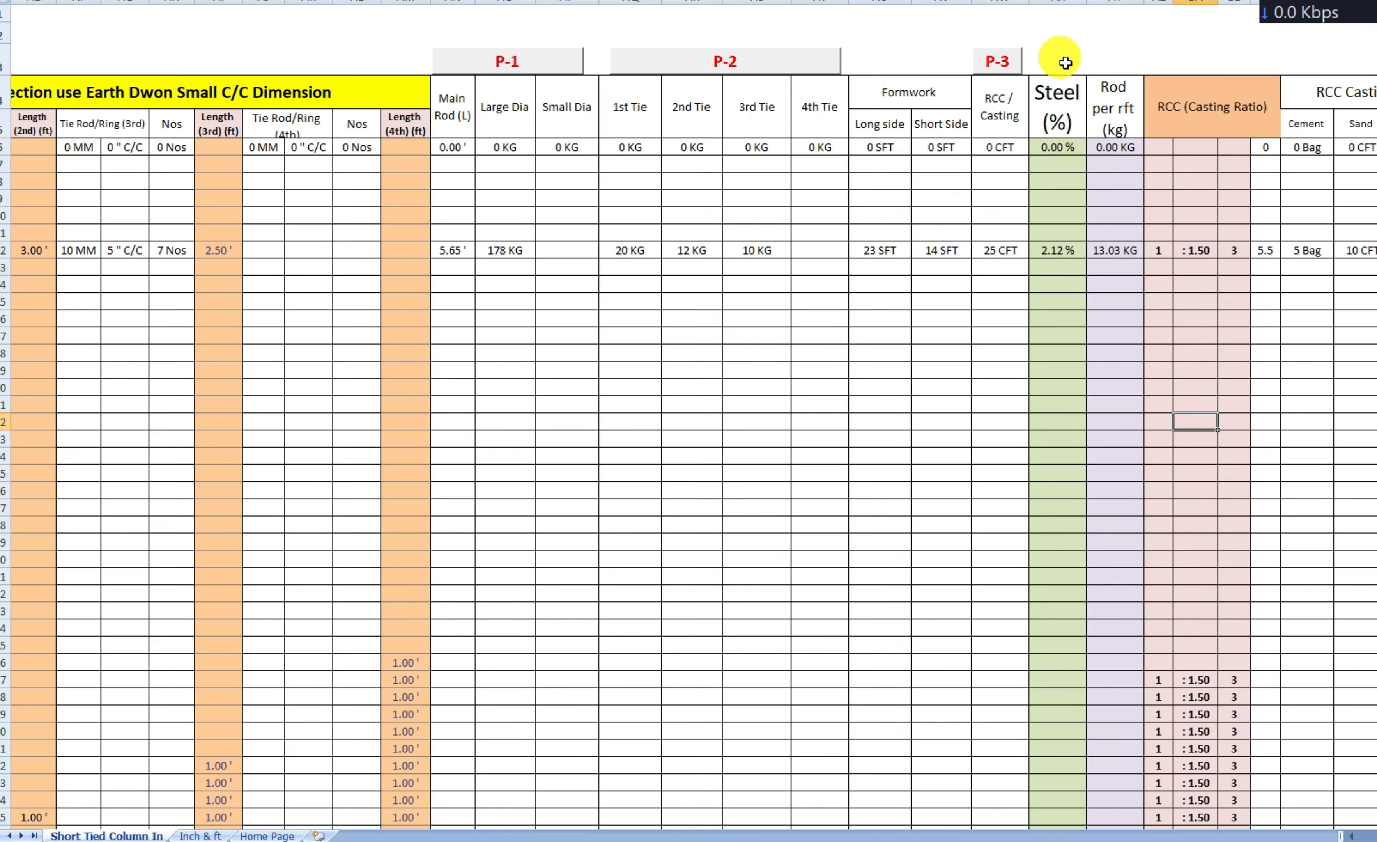
- Review C7's calculated steel percentage and rod weight per running foot
left_click(1056, 259)
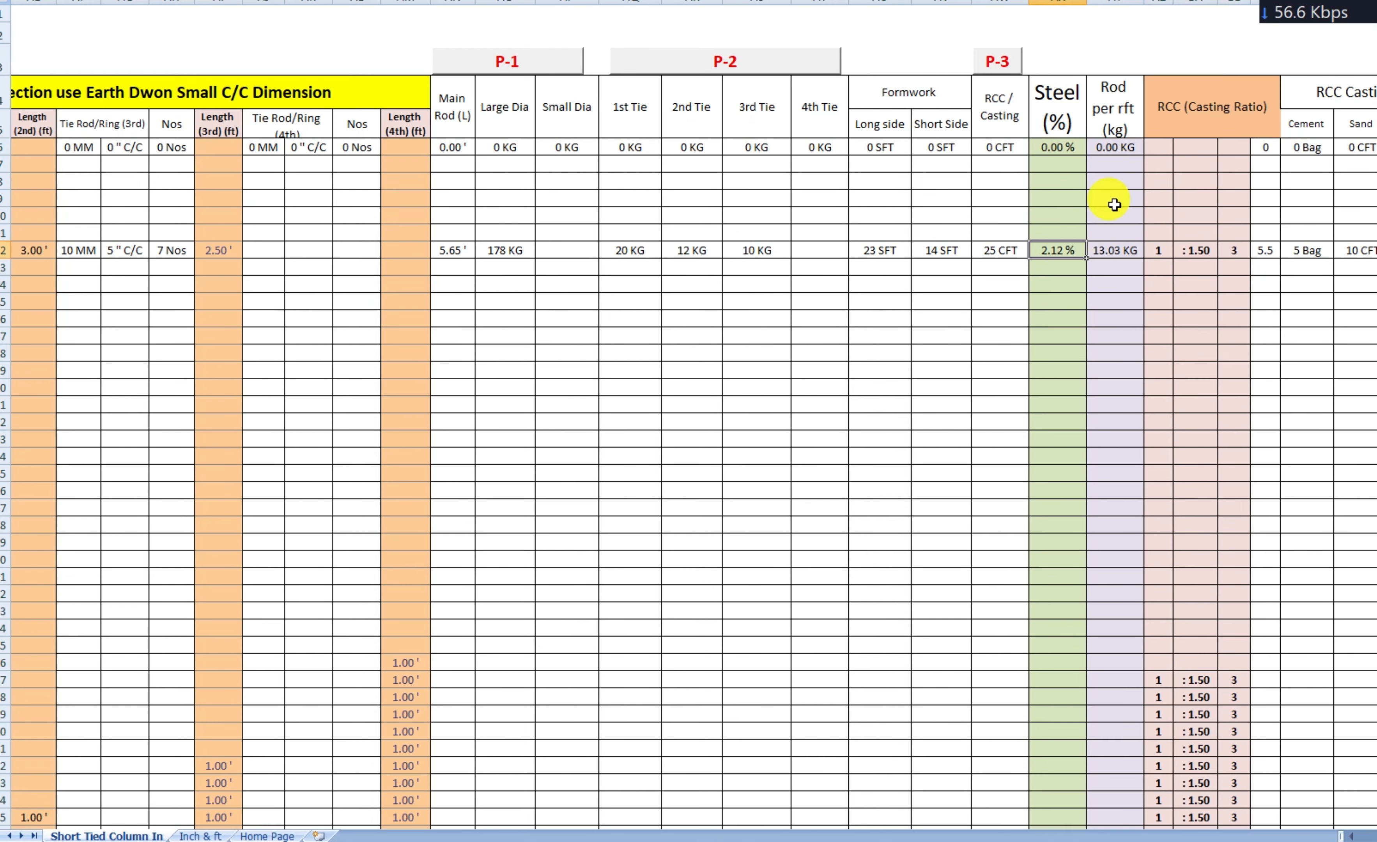
left_click(1113, 248)
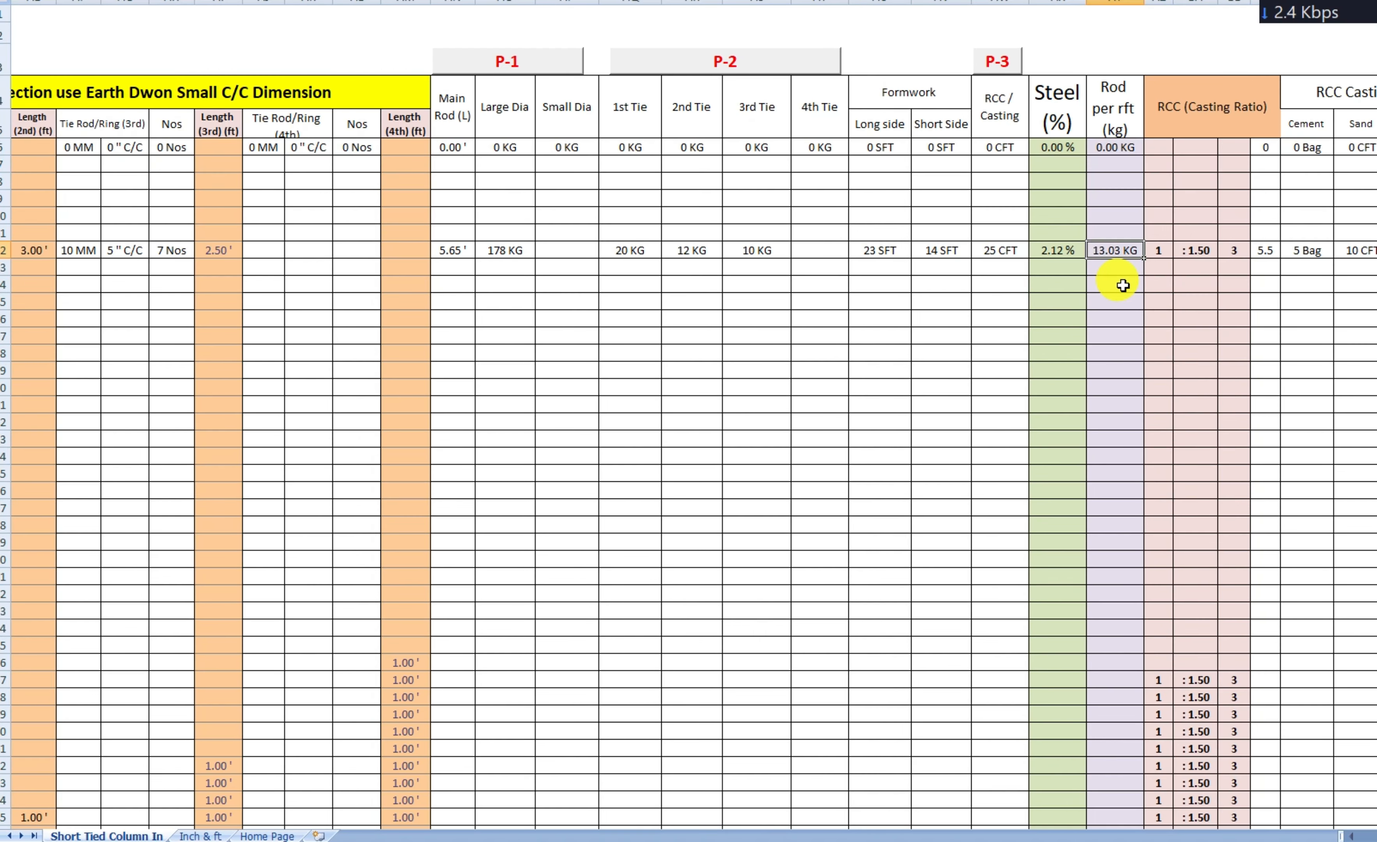
- Review C7's RCC casting ratio and its calculated cement, sand, stone/brick and brick quantities
left_click(1155, 249)
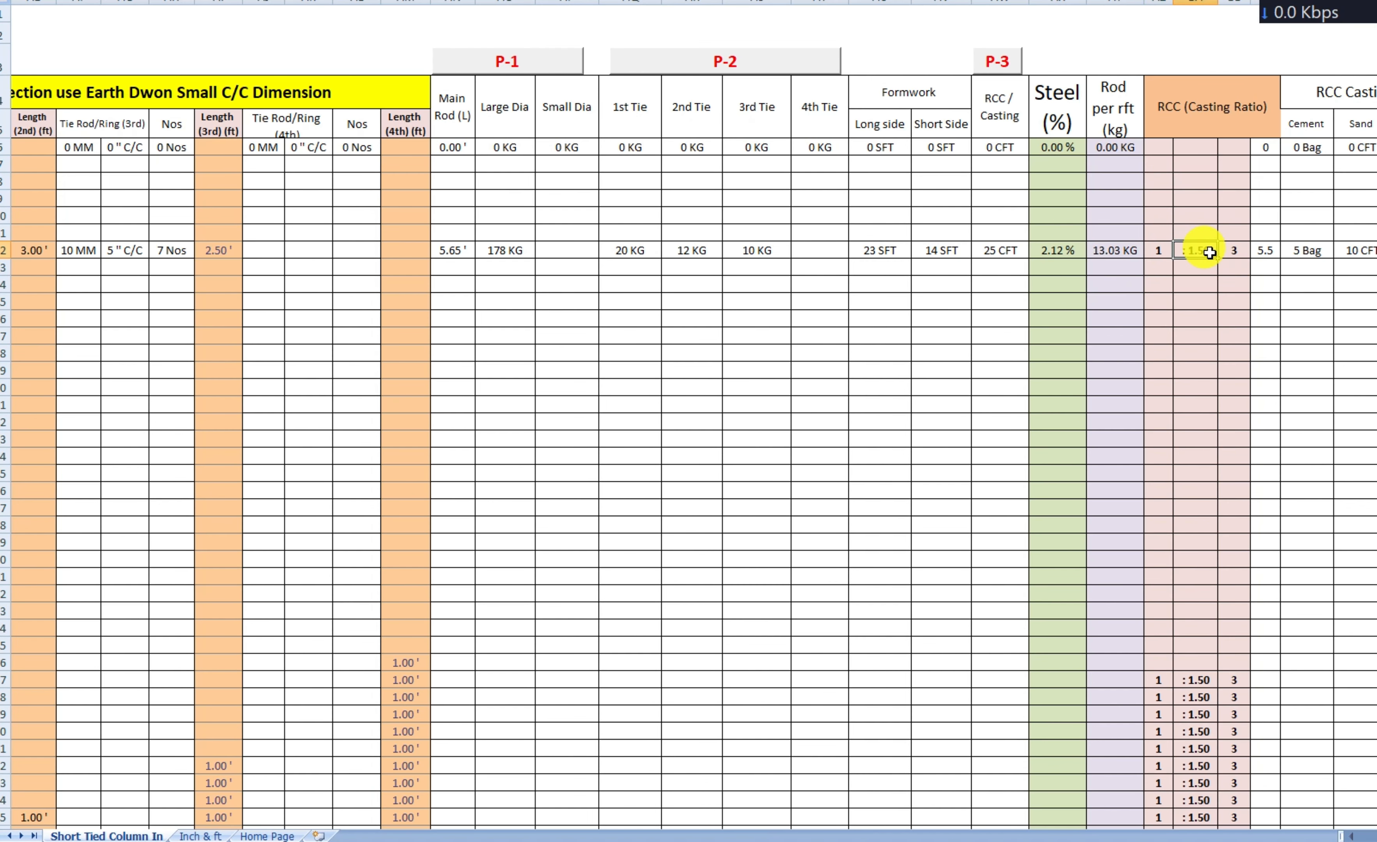
double_click(1234, 249)
left_click(1220, 304)
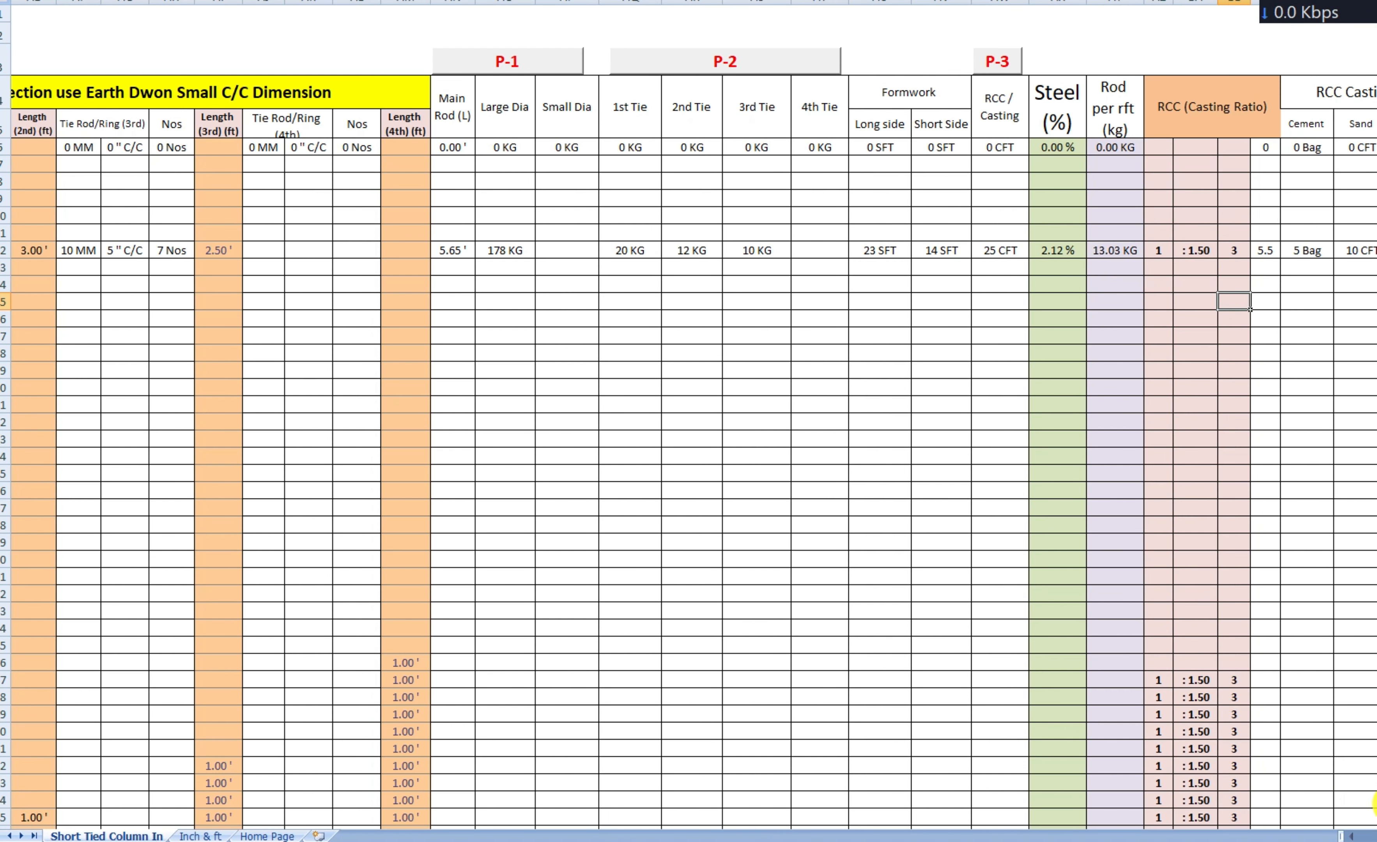
scroll(689, 438, "right", 3)
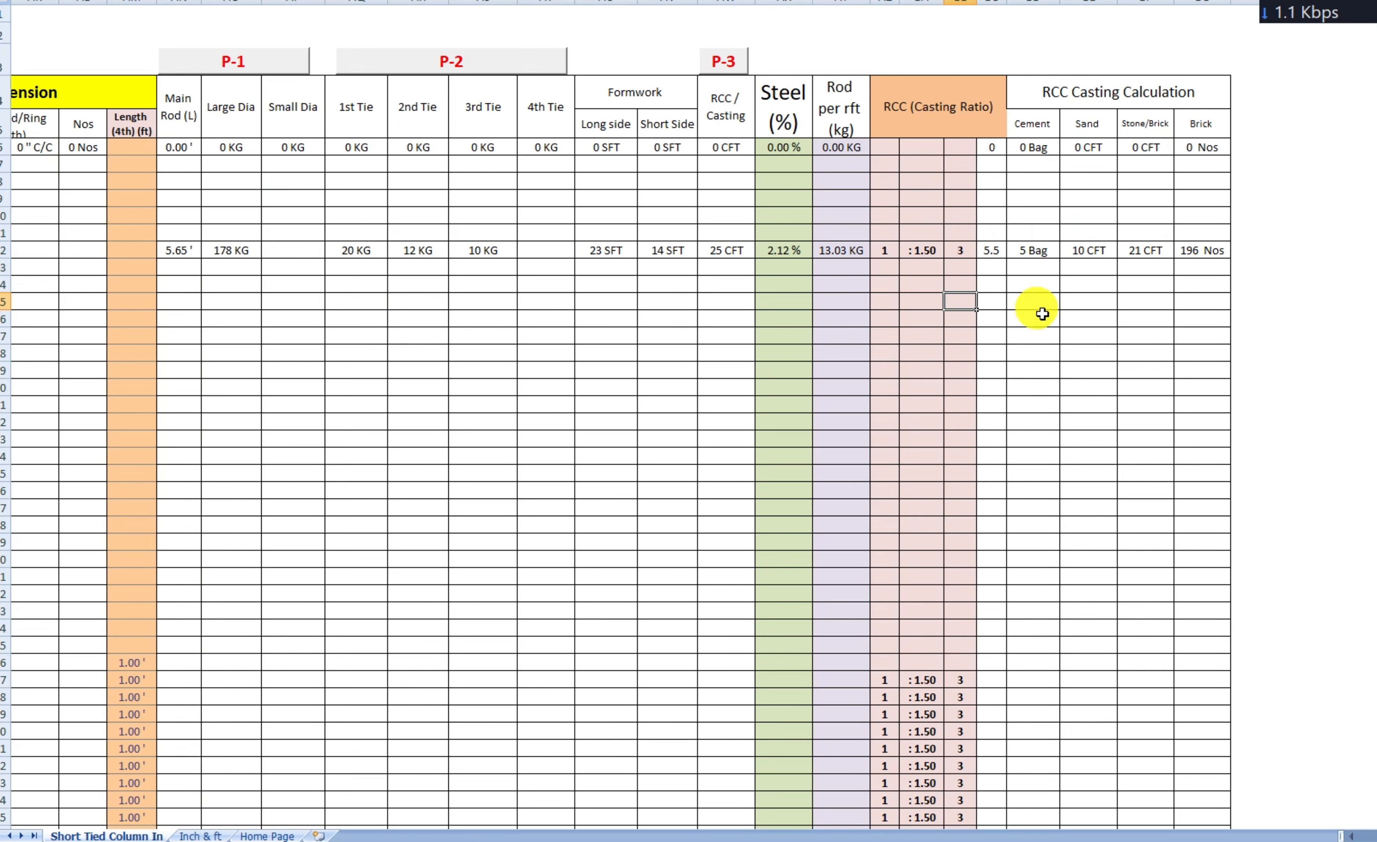
left_click(1028, 259)
left_click(1094, 255)
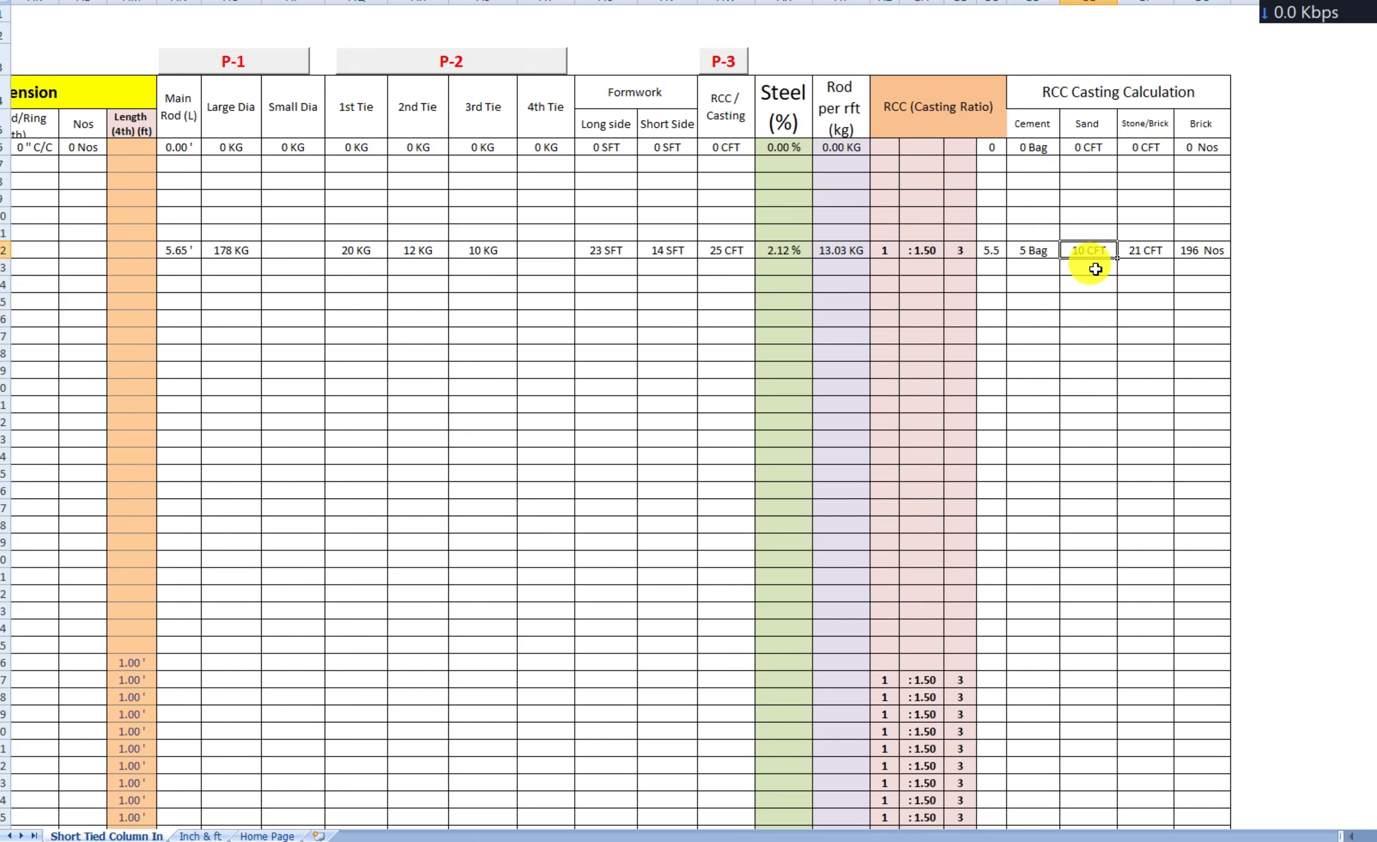
left_click(1156, 251)
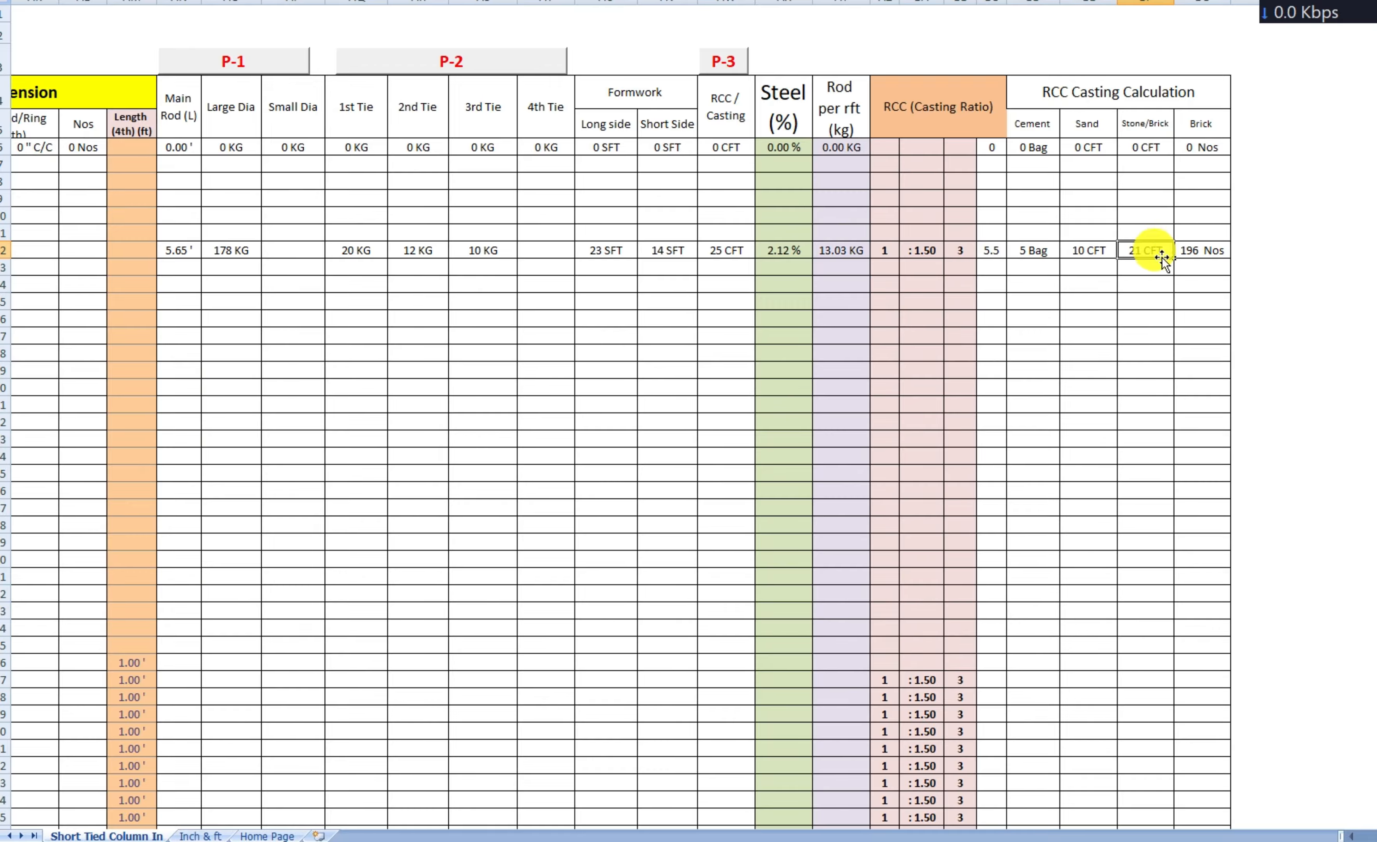
left_click(1216, 253)
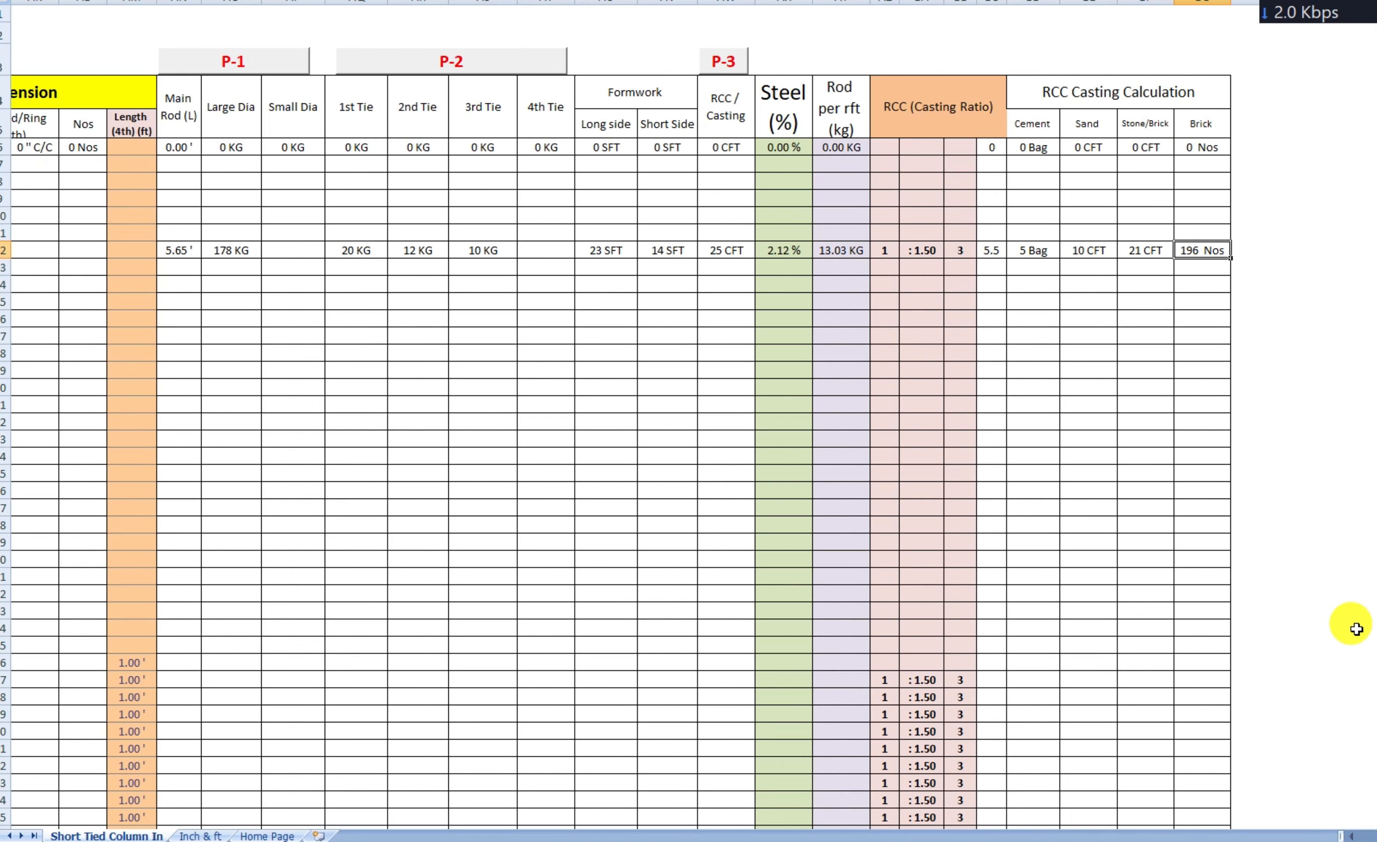
- Run Only Calculation on the short tied column sheet to hide the column types that have no calculation
left_click_drag(1376, 834, 1363, 835)
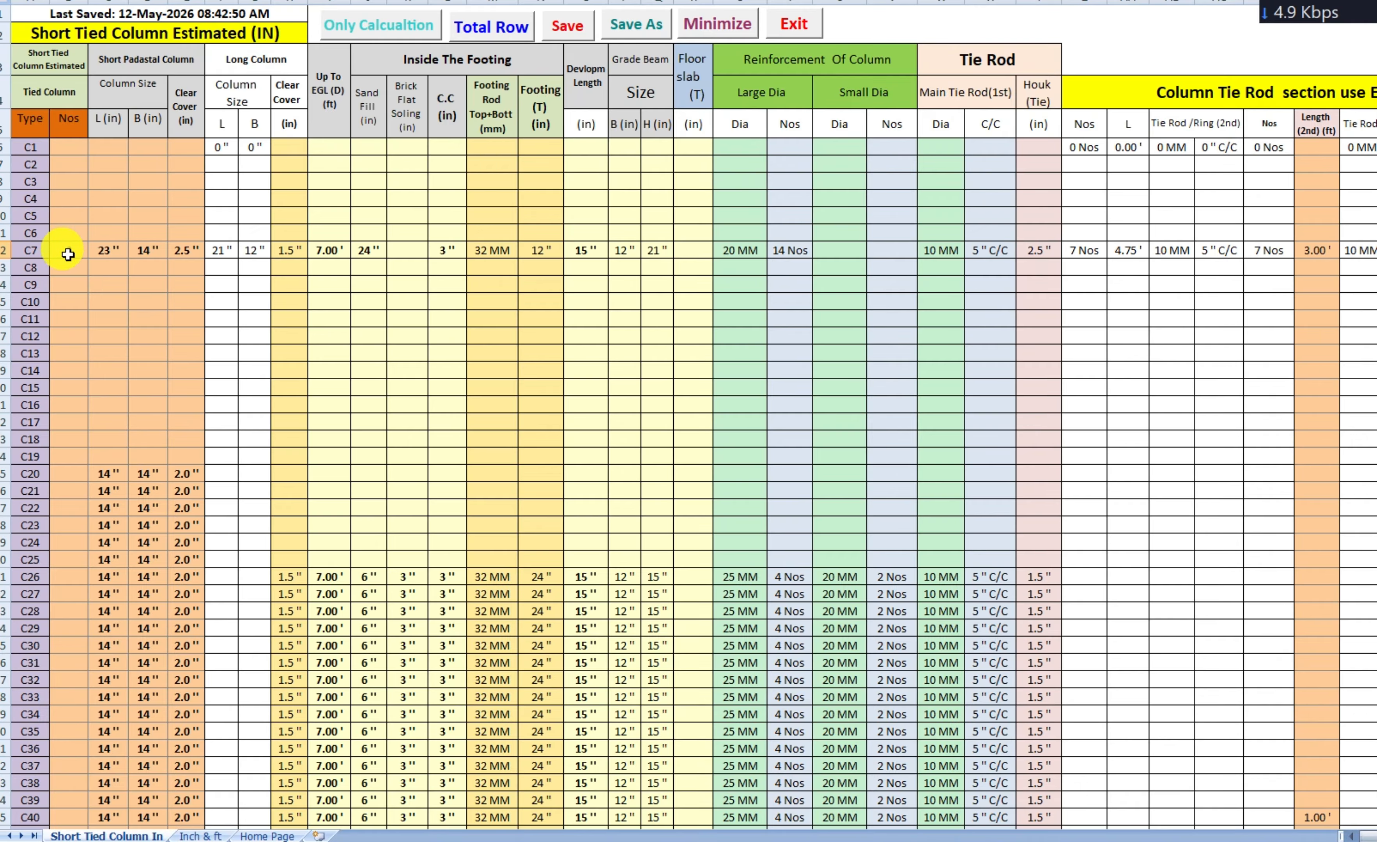
left_click_drag(68, 148, 110, 338)
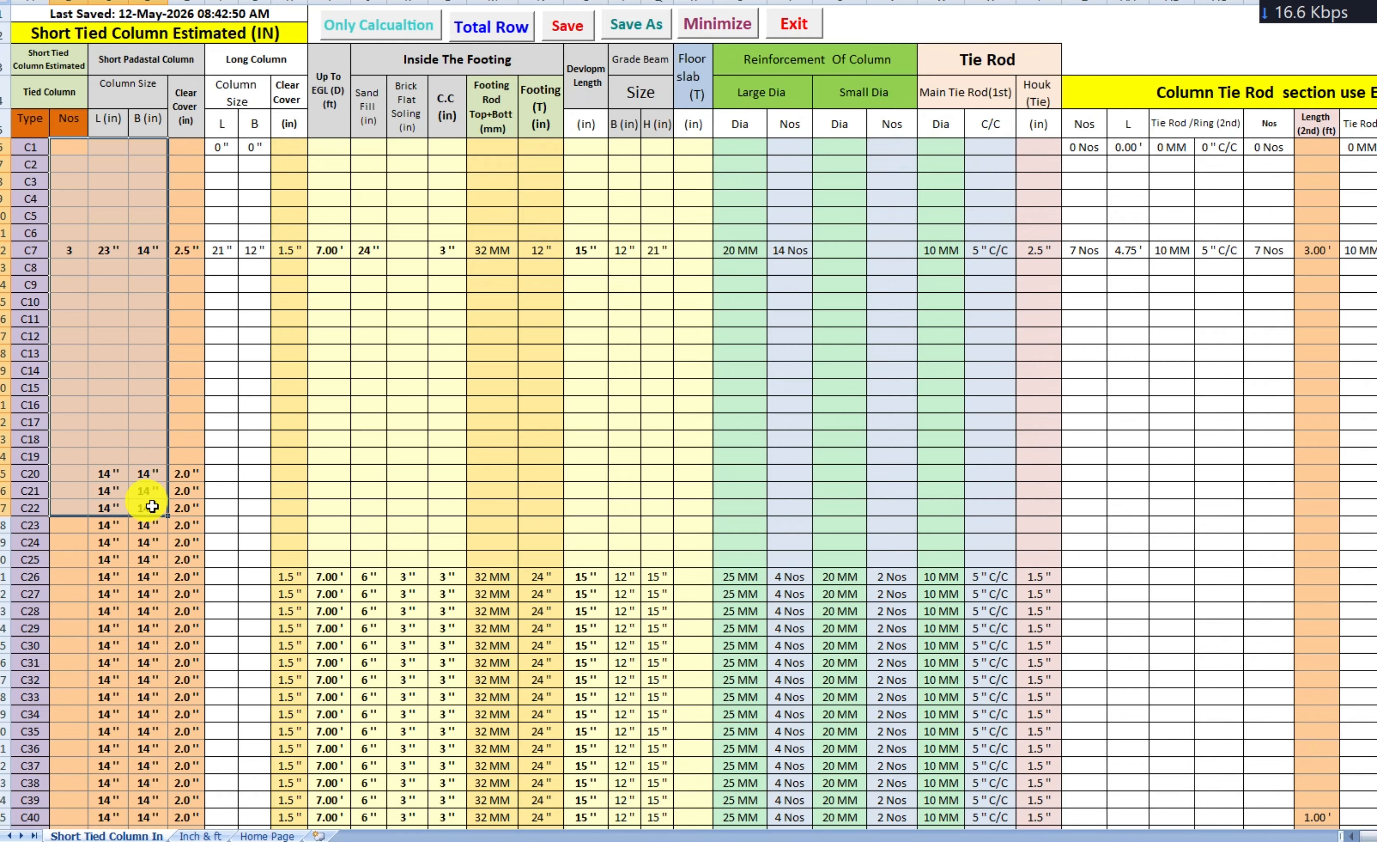
left_click(111, 315)
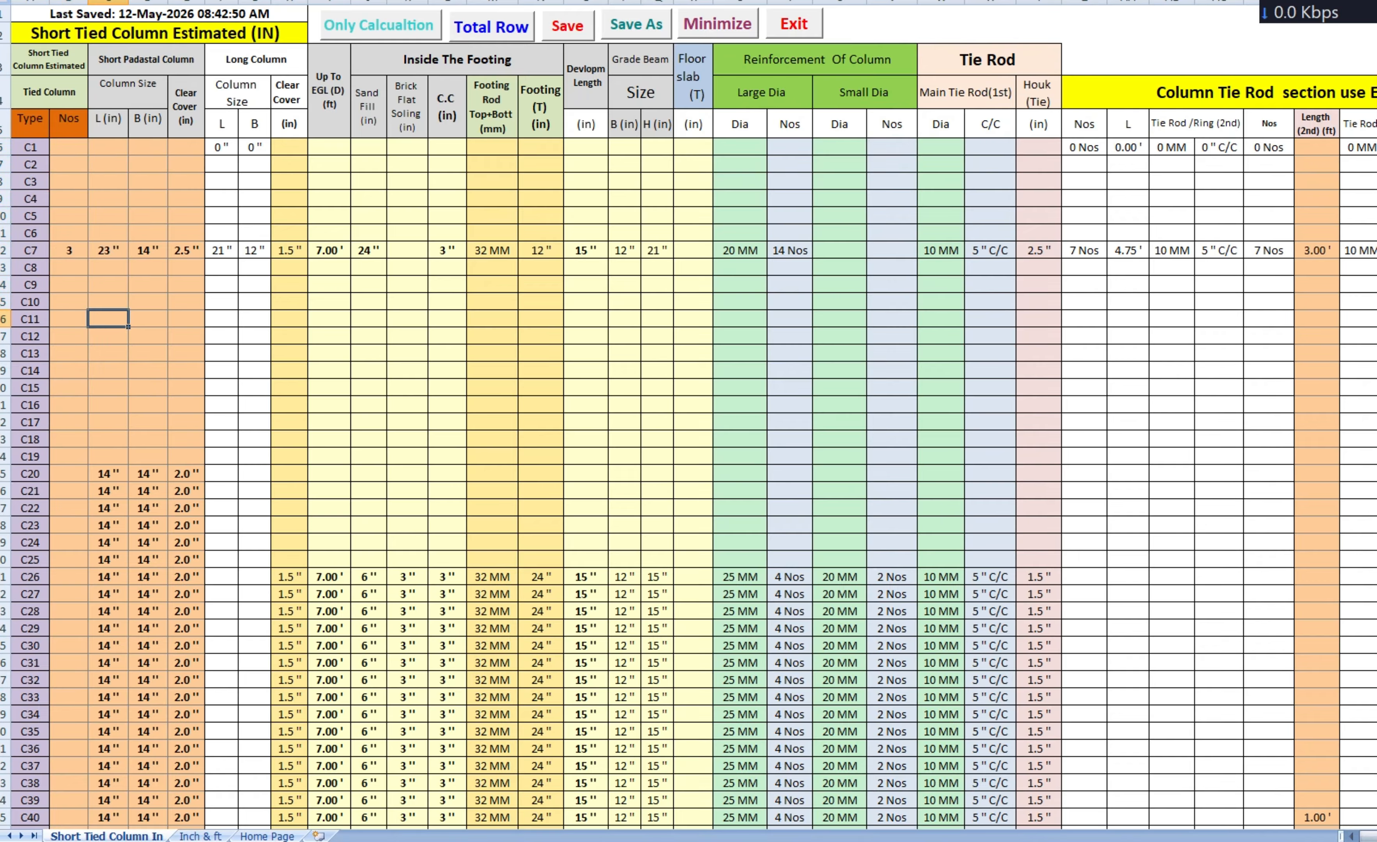
left_click(378, 27)
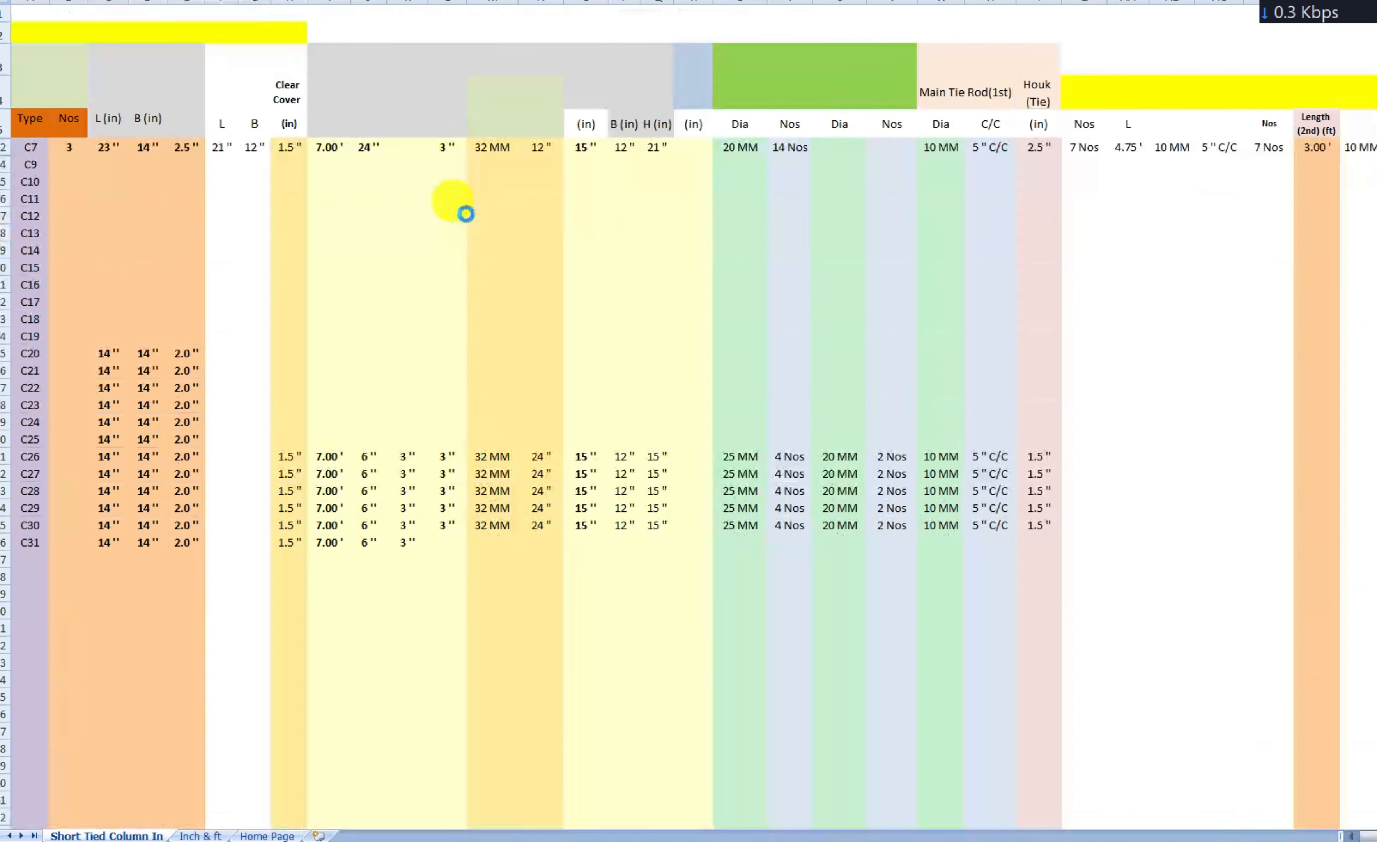